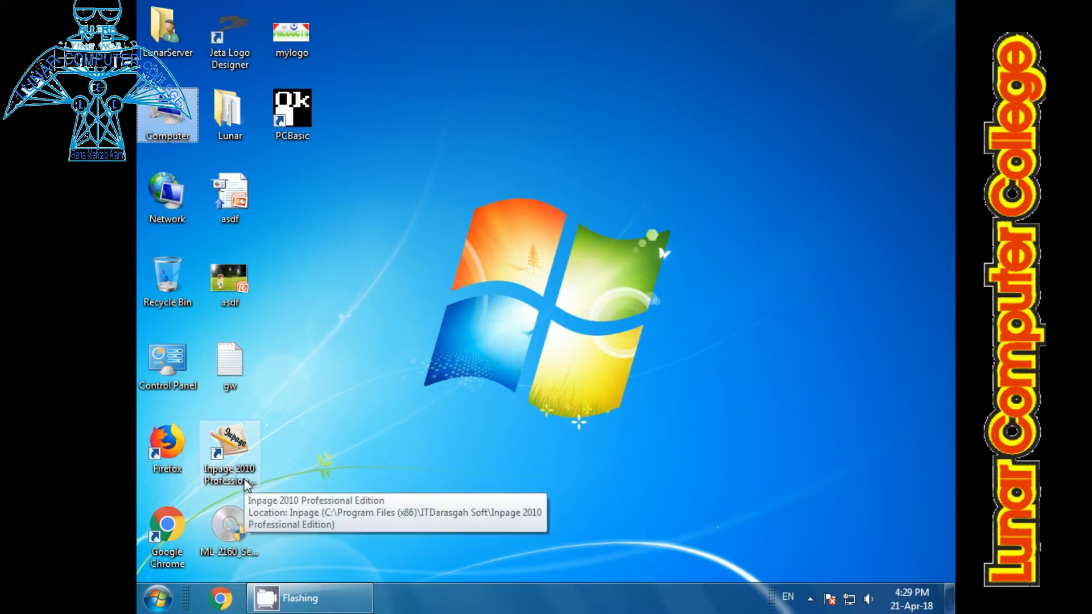
Step: Launch InPage and create a new one-page A4 portrait document with right-to-left direction and 12.7 mm margins
{"action": "double_click", "coordinate": [245, 481]}
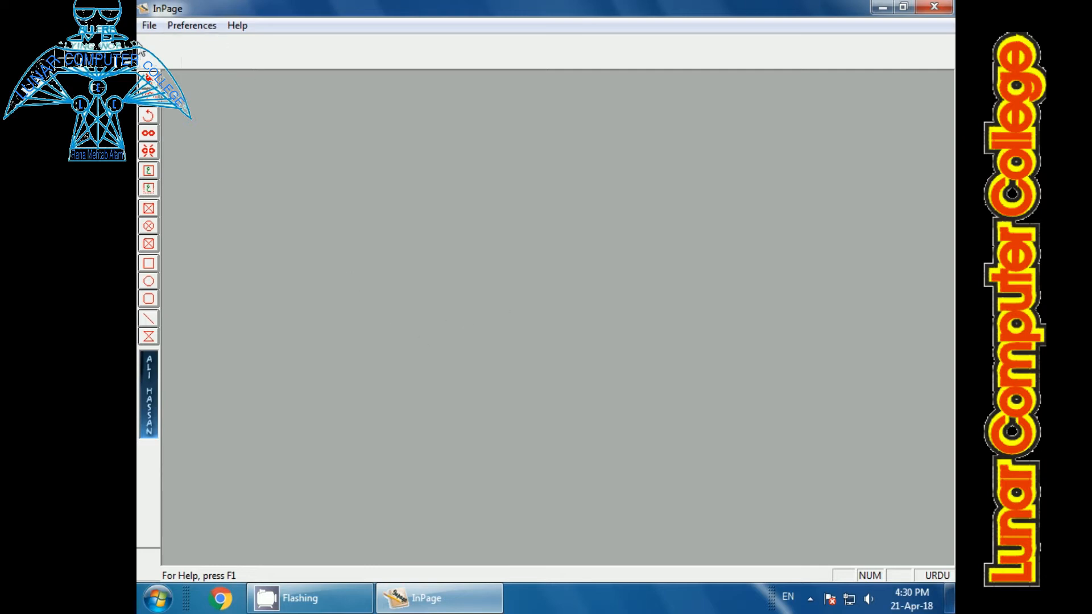
{"action": "left_click", "coordinate": [149, 25]}
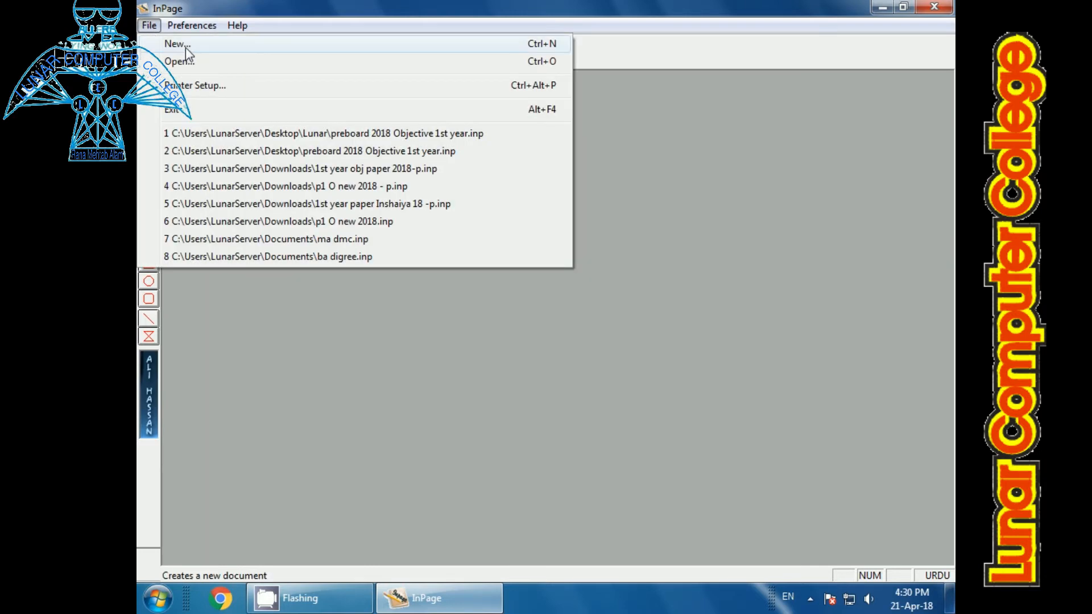
{"action": "left_click", "coordinate": [388, 429]}
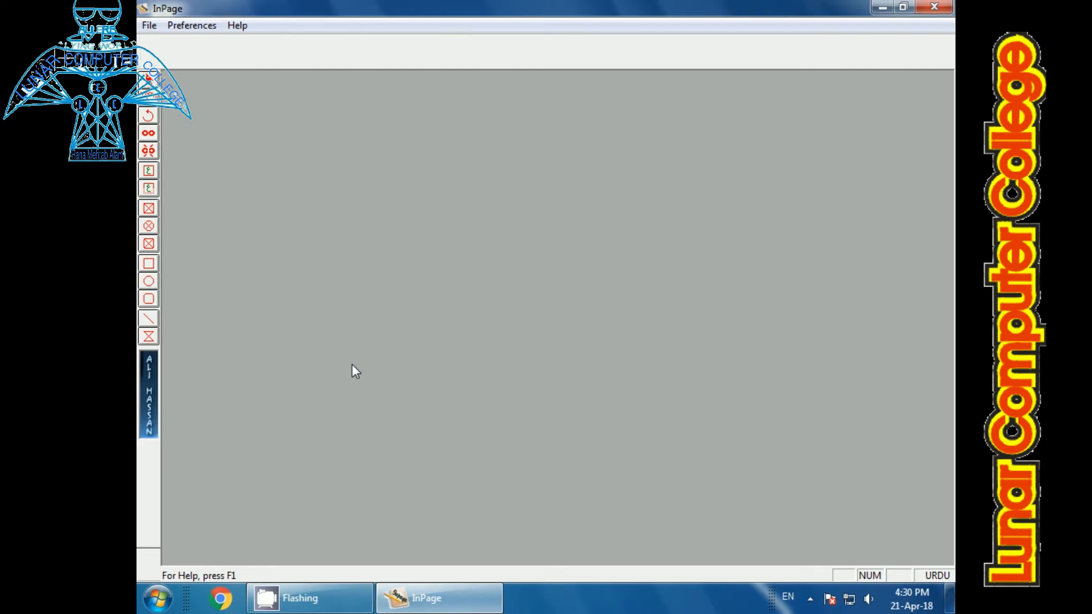
{"action": "key", "text": "ctrl+n"}
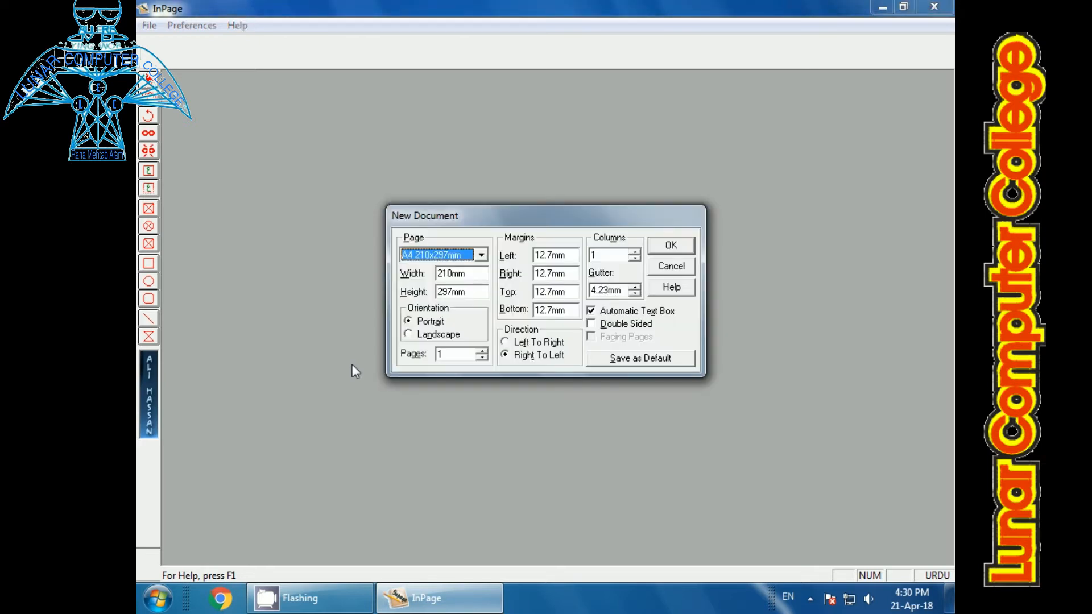
{"action": "left_click", "coordinate": [668, 251]}
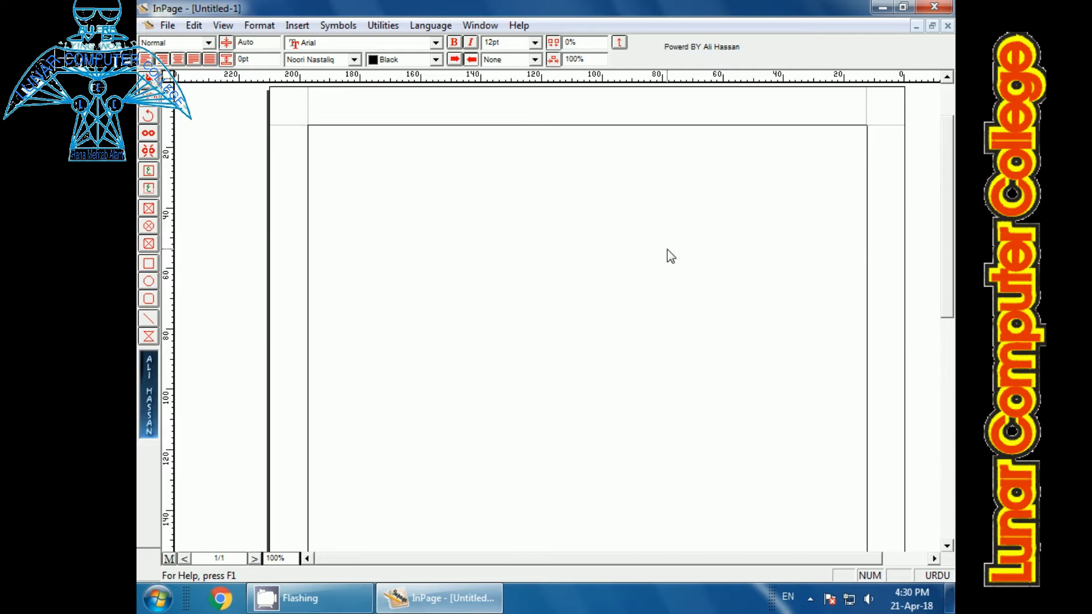
Step: Enter a few trial Urdu letters on the page and zoom the view to 200%
{"action": "type", "text": "ح"}
{"action": "type", "text": "و"}
{"action": "key", "text": "BackSpace"}
{"action": "key", "text": "BackSpace"}
{"action": "type", "text": "حسن"}
{"action": "key", "text": "ctrl+2"}
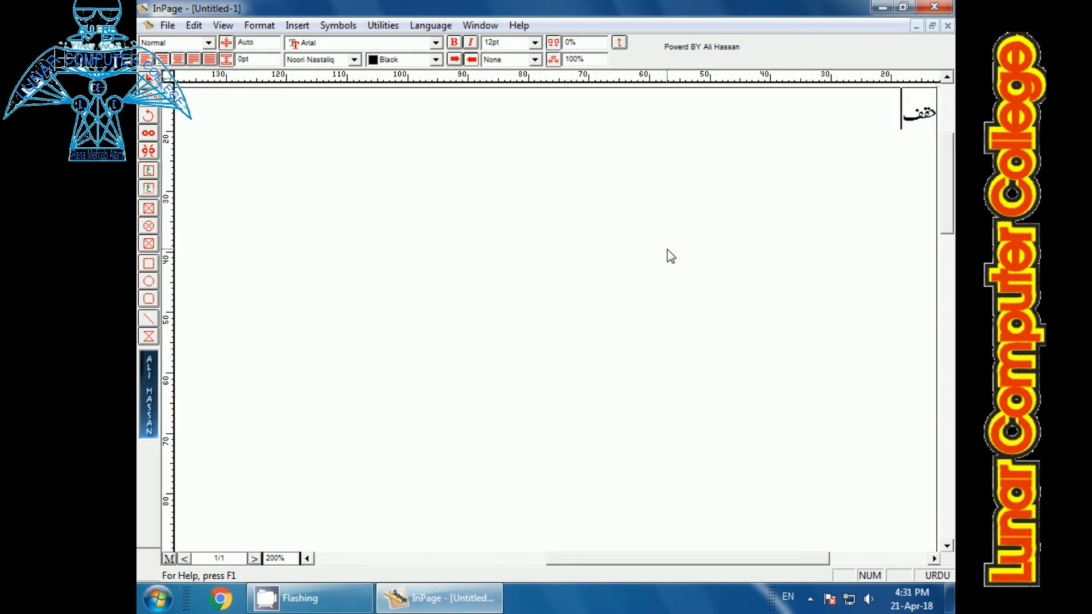
Step: Replace the trial letters on the first line with ق and ف
{"action": "key", "text": "BackSpace"}
{"action": "key", "text": "BackSpace"}
{"action": "key", "text": "BackSpace"}
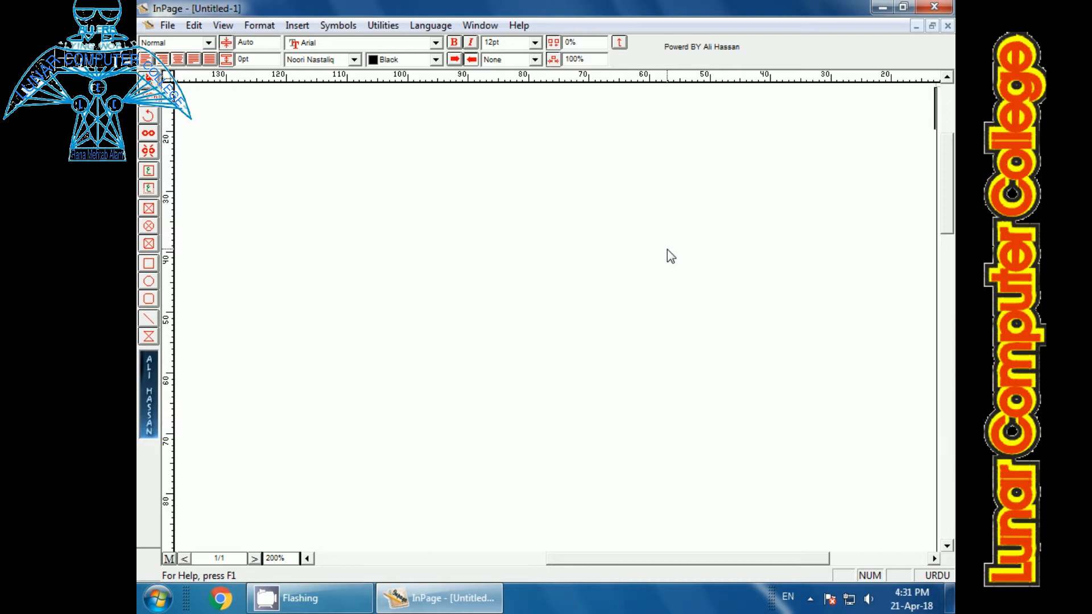
{"action": "type", "text": "ق"}
{"action": "type", "text": "ف"}
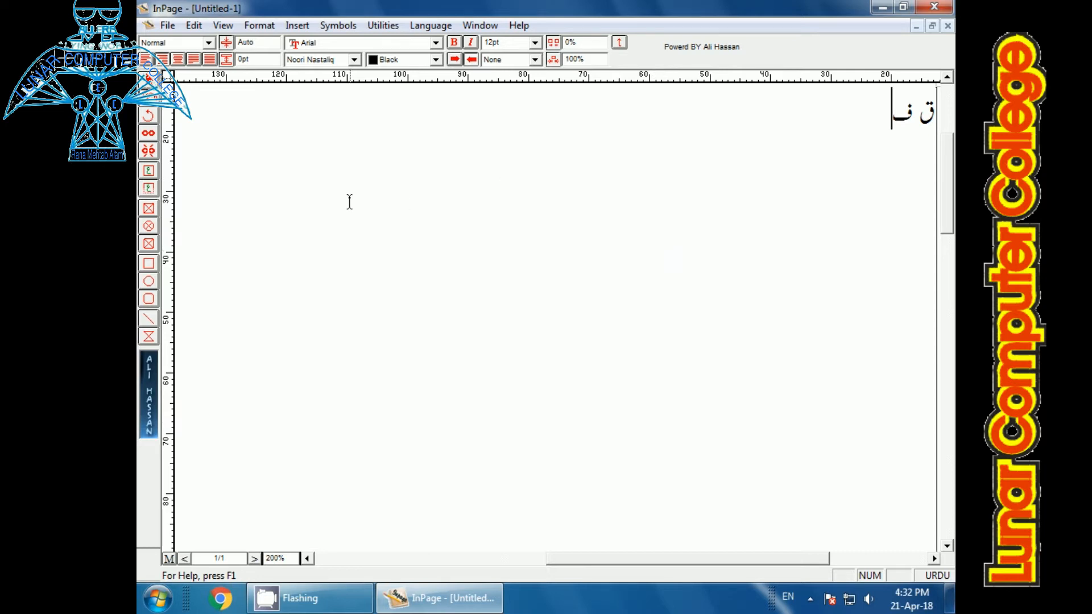
Step: Set the keyboard layout to Phonetic in the keyboard preferences, with Sindhi and Pushtu disabled
{"action": "left_click", "coordinate": [194, 27]}
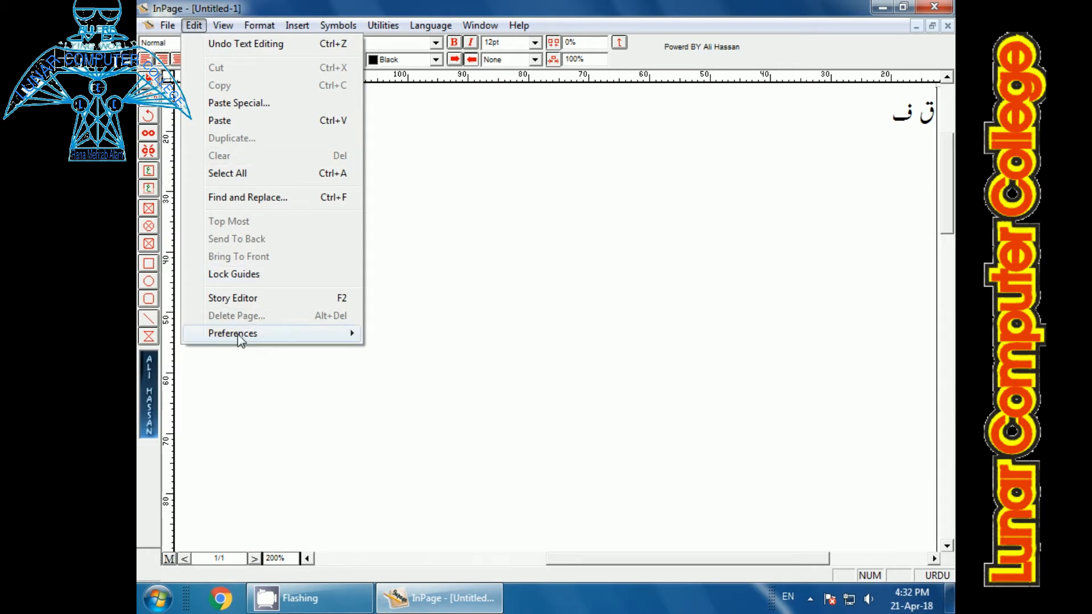
{"action": "mouse_move", "coordinate": [226, 336]}
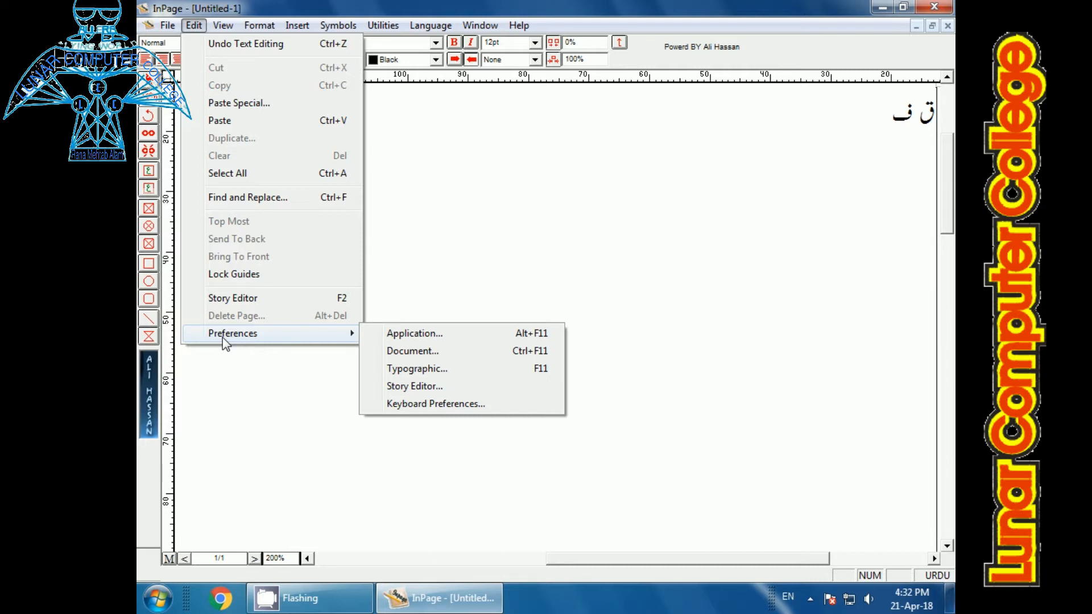
{"action": "left_click", "coordinate": [414, 404]}
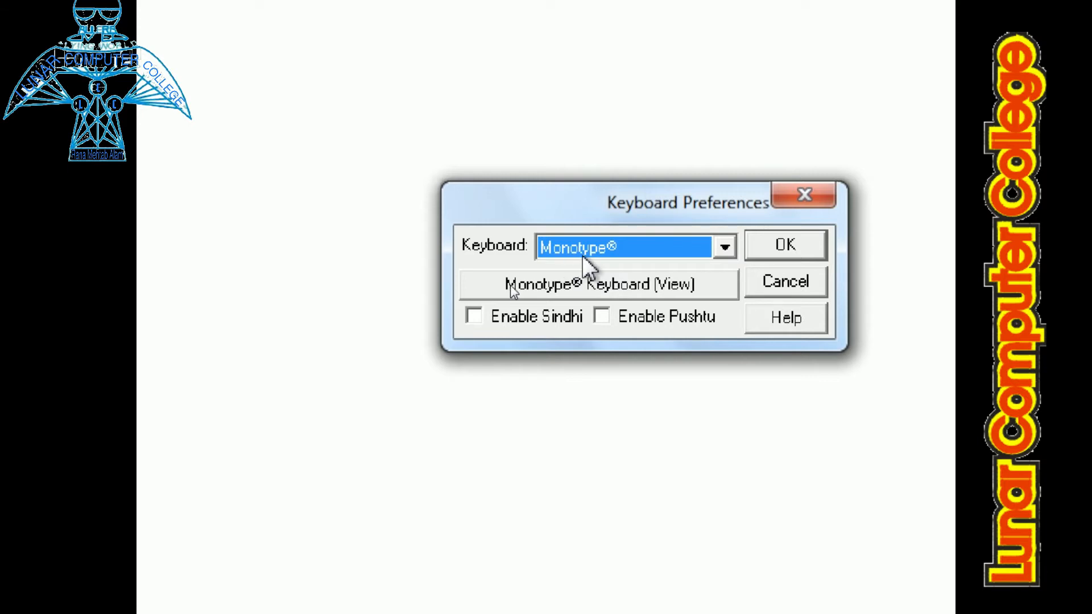
{"action": "left_click", "coordinate": [722, 248]}
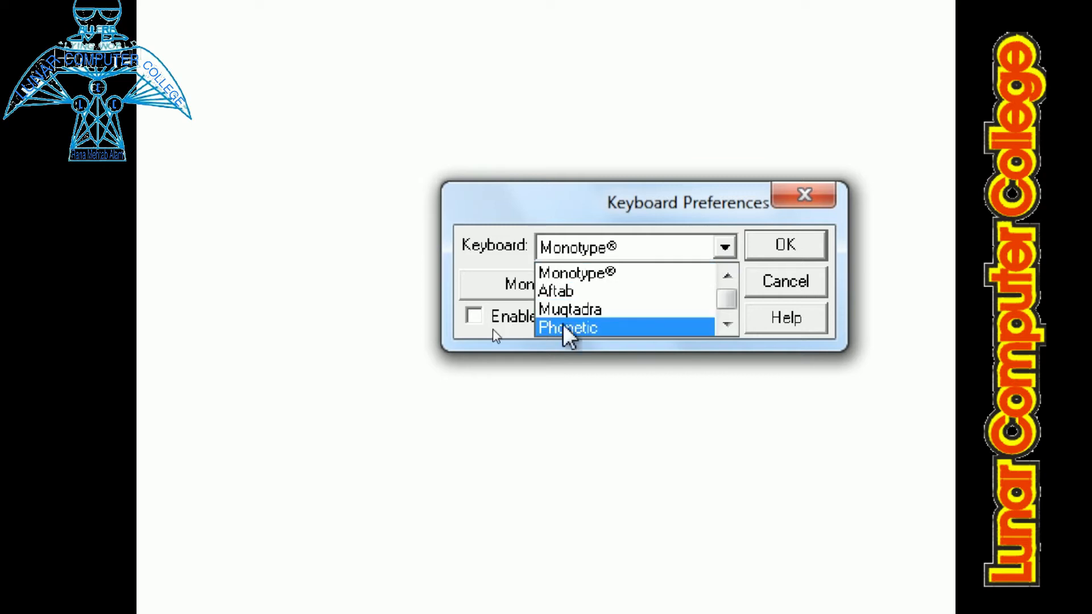
{"action": "left_click", "coordinate": [561, 329]}
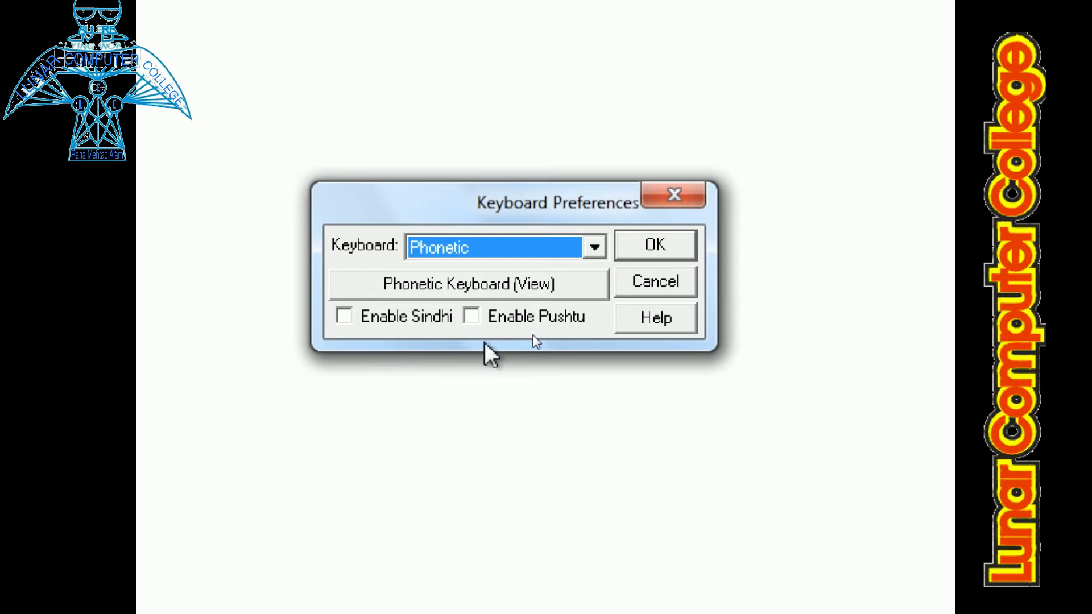
{"action": "left_click", "coordinate": [343, 321]}
{"action": "left_click", "coordinate": [345, 321]}
{"action": "left_click", "coordinate": [476, 324]}
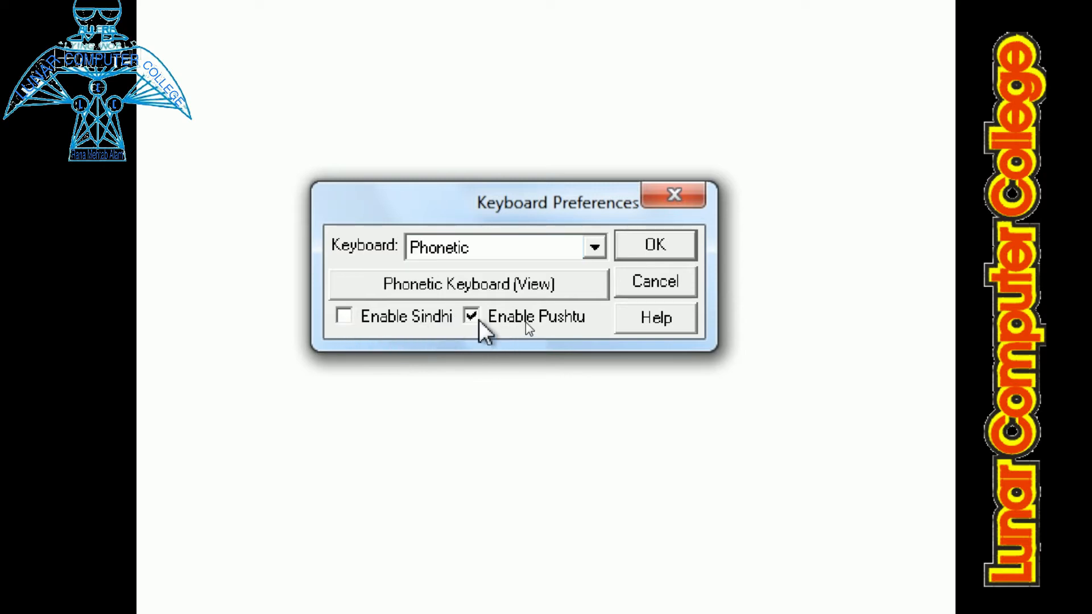
{"action": "left_click", "coordinate": [478, 326]}
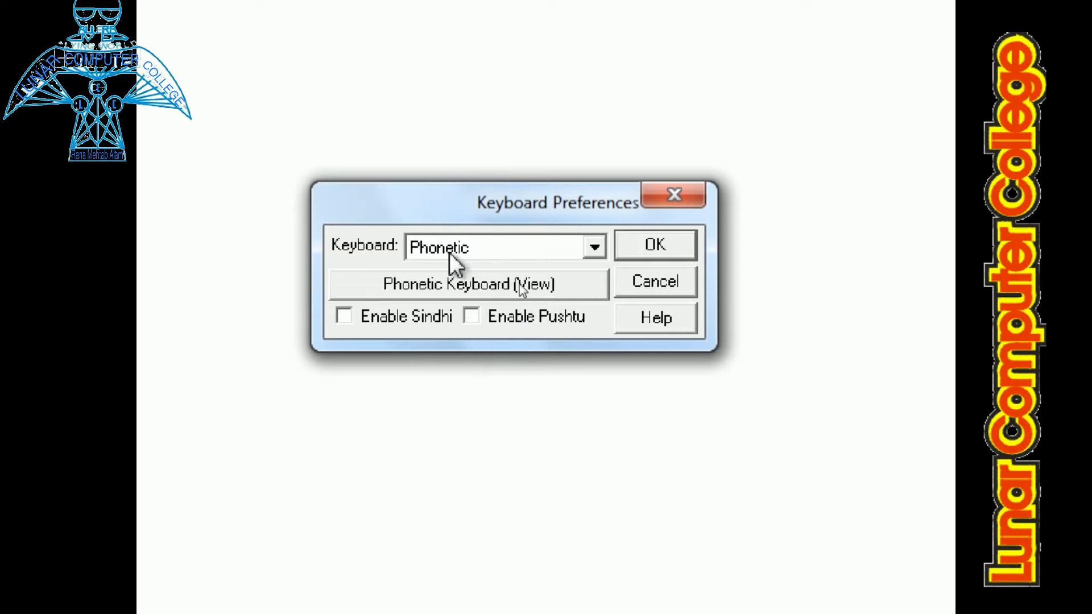
{"action": "left_click", "coordinate": [629, 245]}
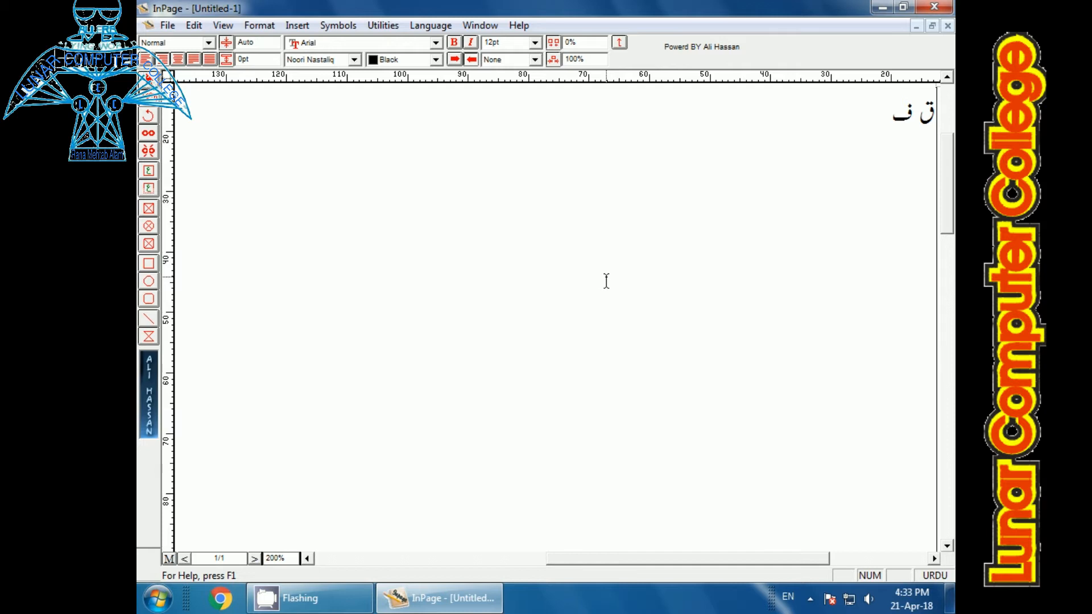
Step: Start a new line, indent it by two tab stops and enter the person's full name in Urdu
{"action": "key", "text": "Return"}
{"action": "key", "text": "Tab"}
{"action": "key", "text": "Tab"}
{"action": "type", "text": "ر"}
{"action": "type", "text": "ان"}
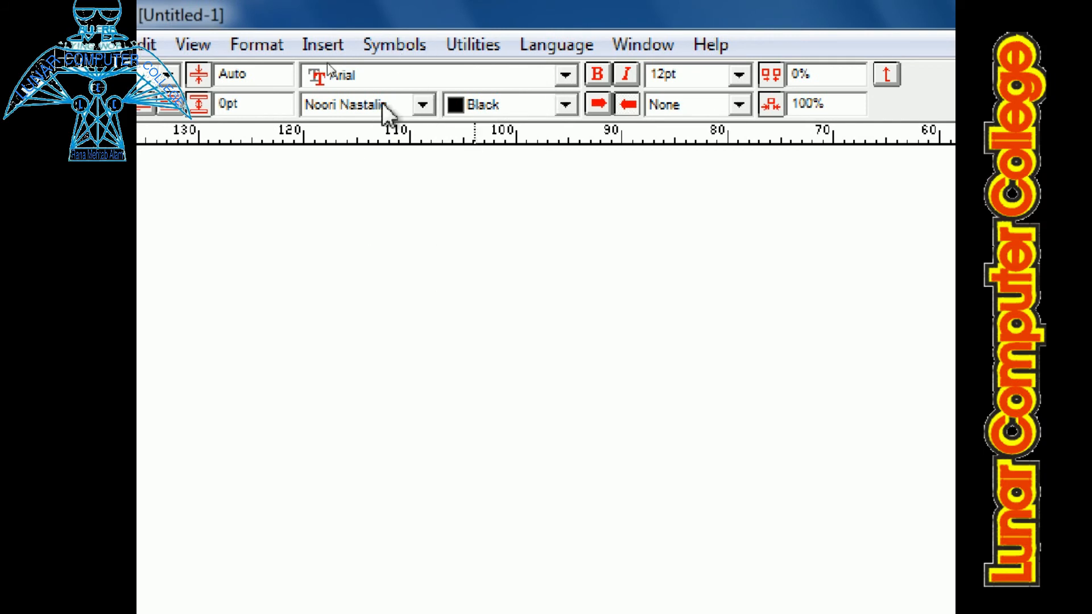
Step: Look through the list of available Urdu fonts and close it without choosing one
{"action": "left_click", "coordinate": [424, 106]}
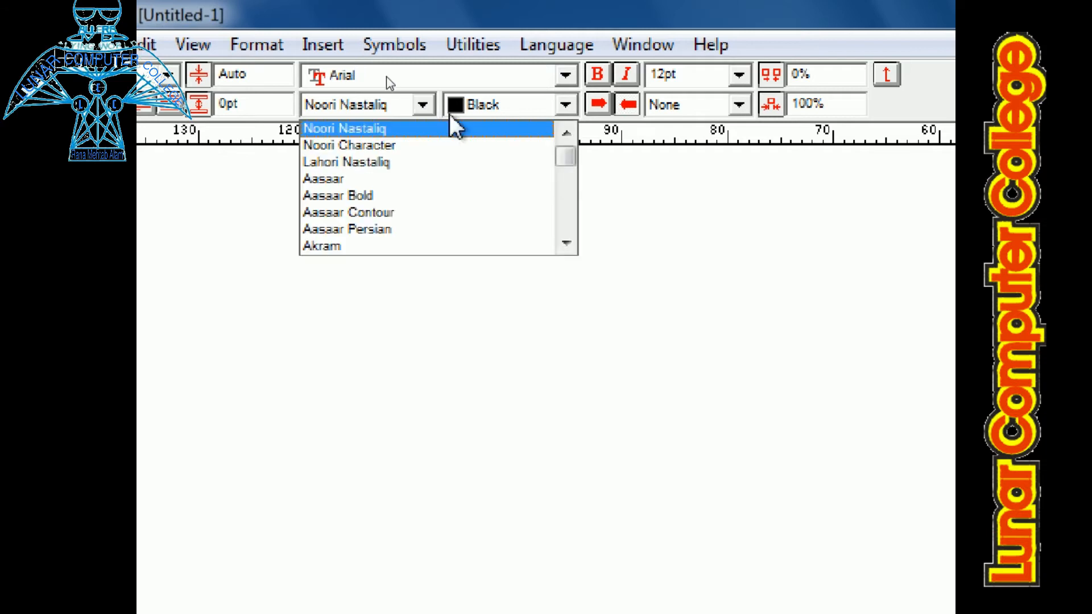
{"action": "left_click", "coordinate": [567, 245]}
{"action": "left_click", "coordinate": [567, 245]}
{"action": "left_click", "coordinate": [566, 244]}
{"action": "left_click", "coordinate": [567, 244]}
{"action": "left_click", "coordinate": [566, 245]}
{"action": "left_click", "coordinate": [566, 245]}
{"action": "left_click", "coordinate": [566, 245]}
{"action": "left_click", "coordinate": [566, 245]}
{"action": "left_click", "coordinate": [567, 245]}
{"action": "left_click", "coordinate": [663, 296]}
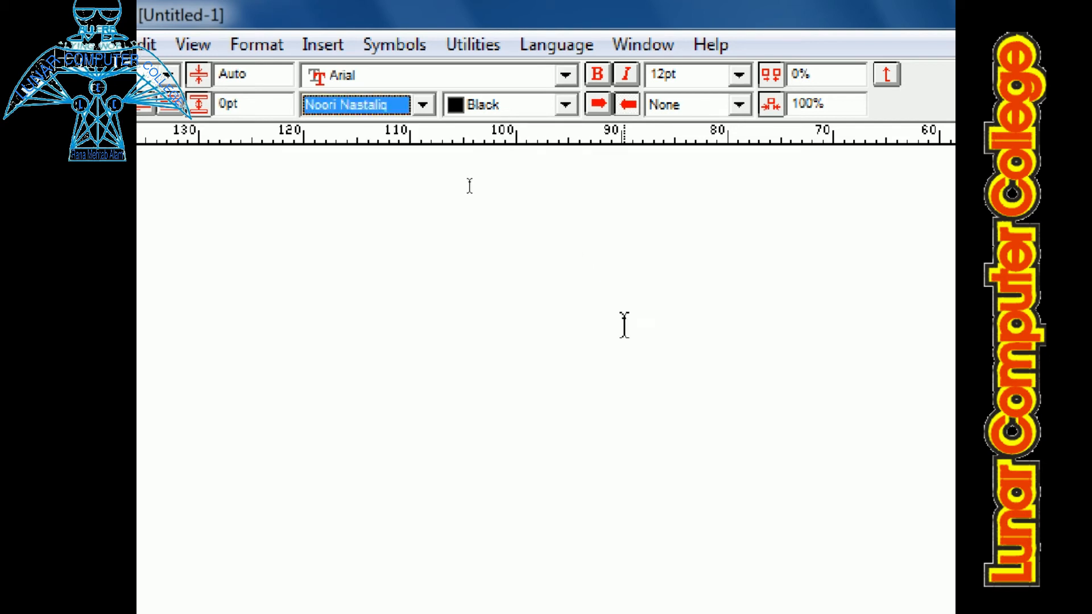
{"action": "left_click", "coordinate": [944, 274]}
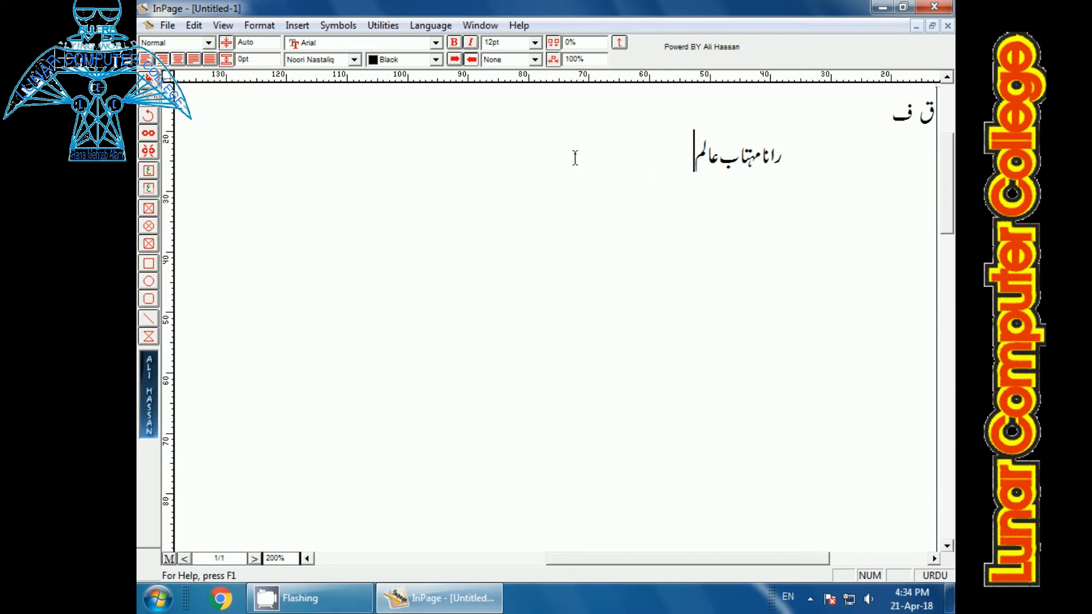
Step: Select the name on the second line, try the Aasaar font on it and set its Urdu font to Aseer
{"action": "left_click_drag", "start_coordinate": [575, 156], "coordinate": [775, 166]}
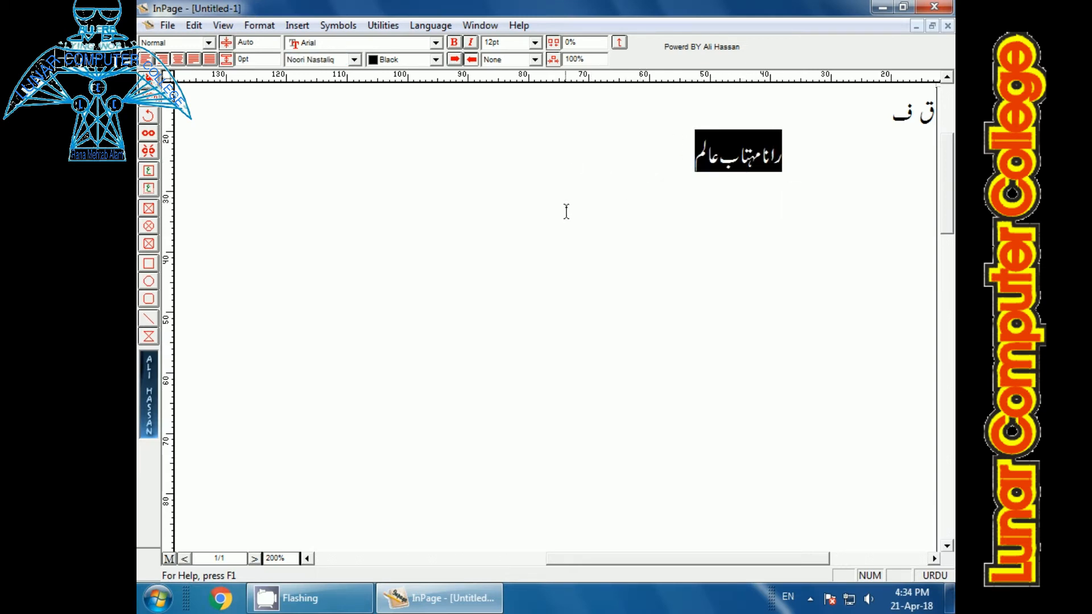
{"action": "left_click", "coordinate": [354, 59]}
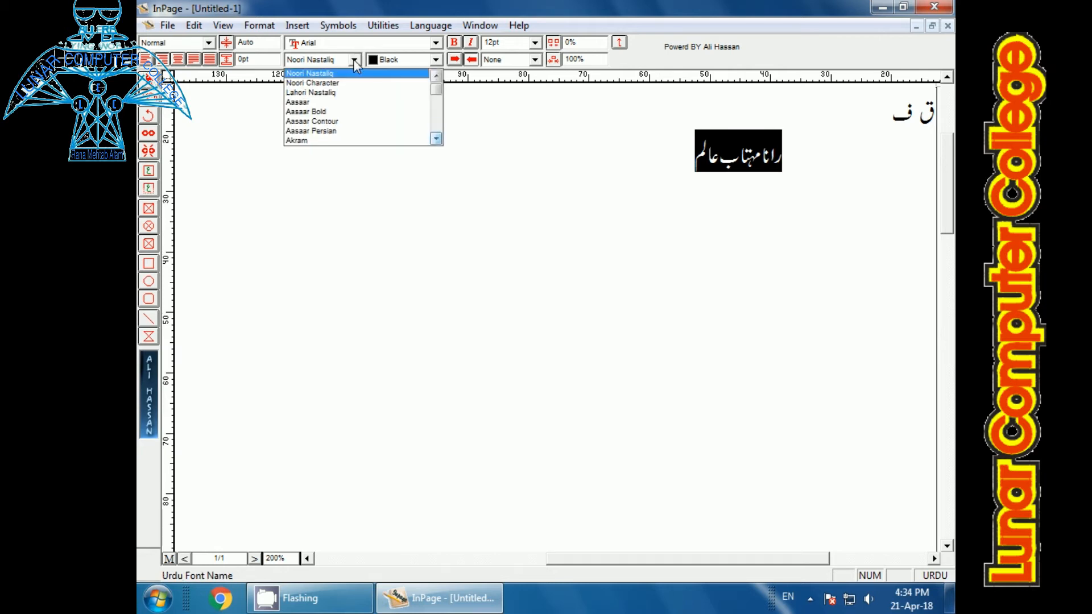
{"action": "left_click", "coordinate": [297, 102]}
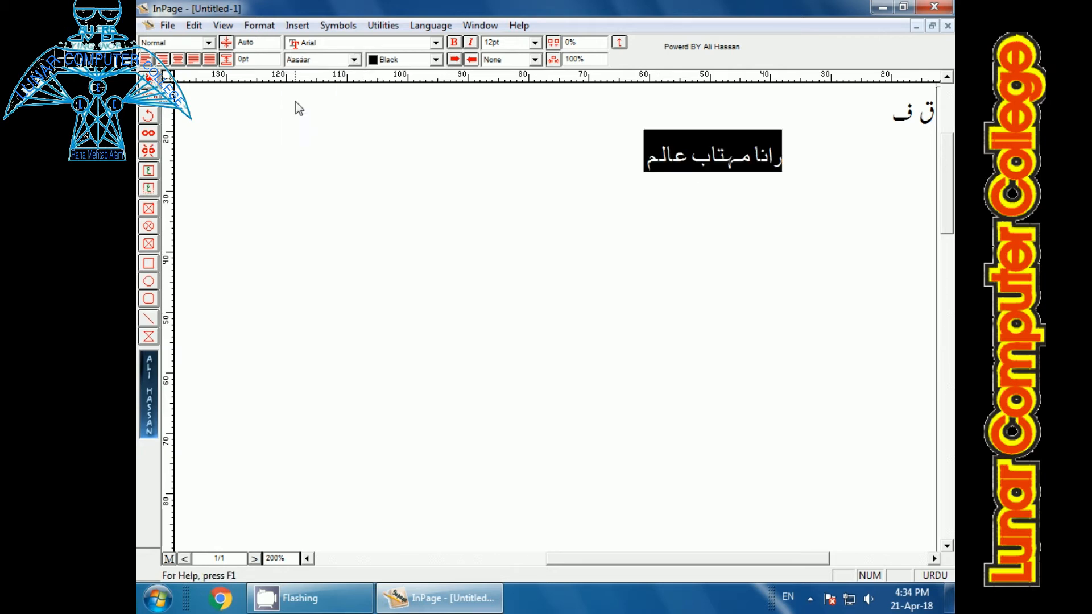
{"action": "left_click", "coordinate": [354, 59]}
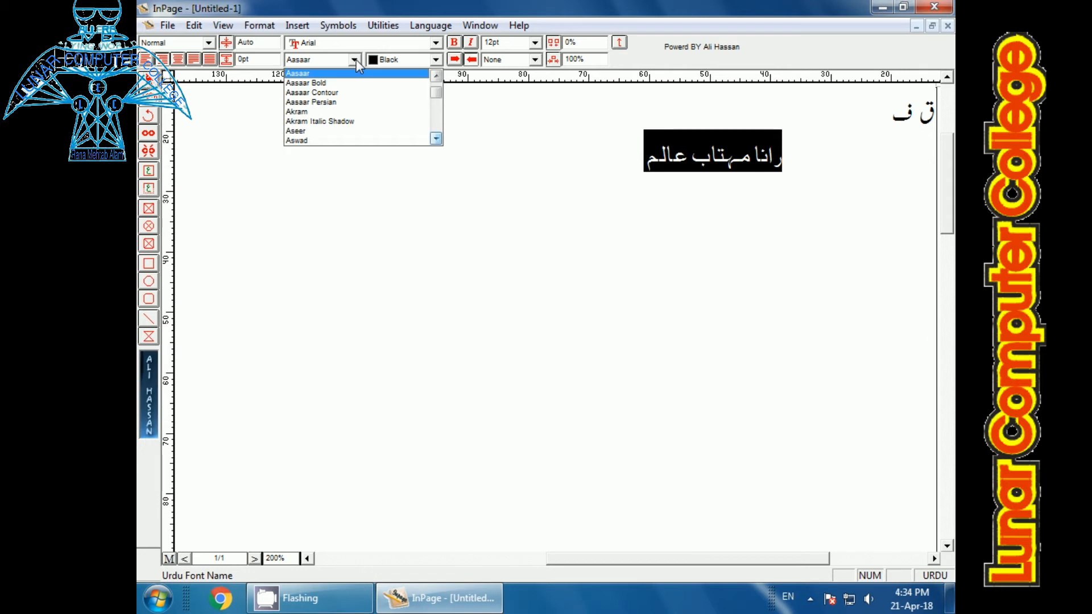
{"action": "left_click", "coordinate": [323, 131]}
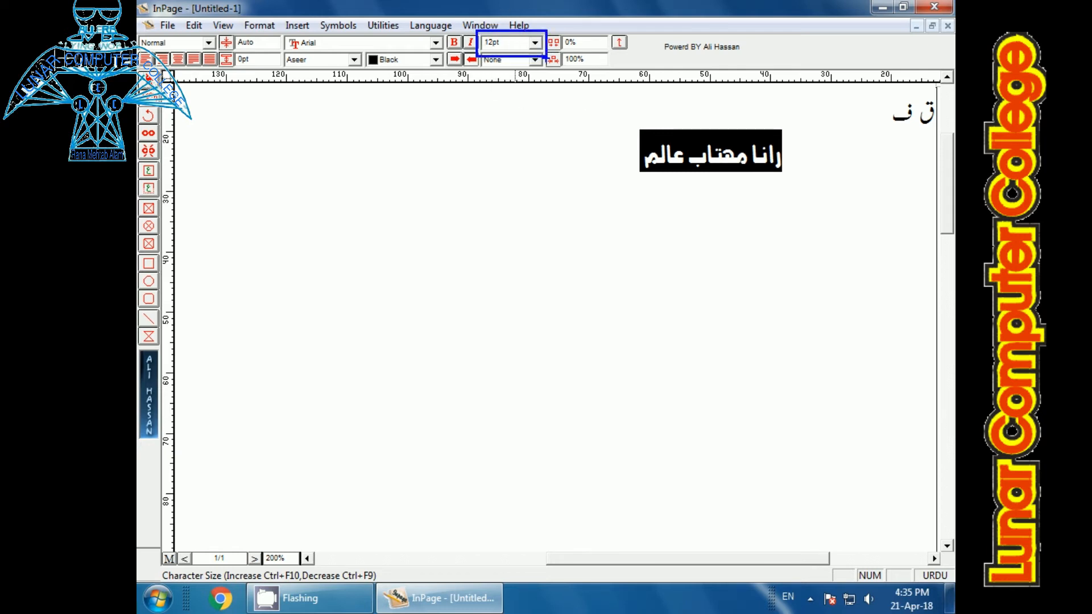
Step: Set the selected name's font size to 100 pt
{"action": "left_click", "coordinate": [533, 43]}
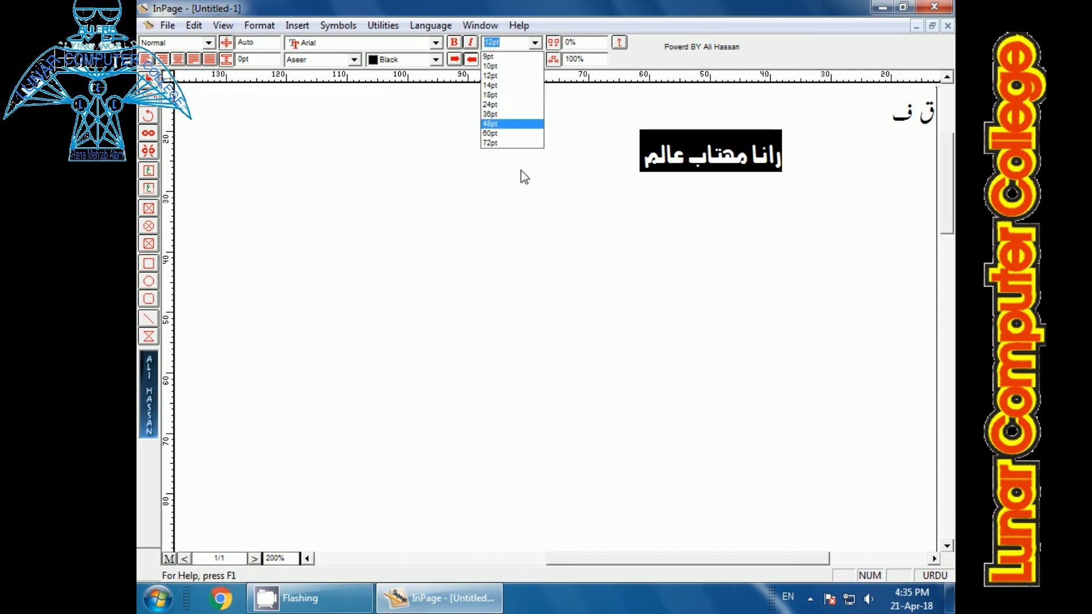
{"action": "left_click", "coordinate": [515, 48]}
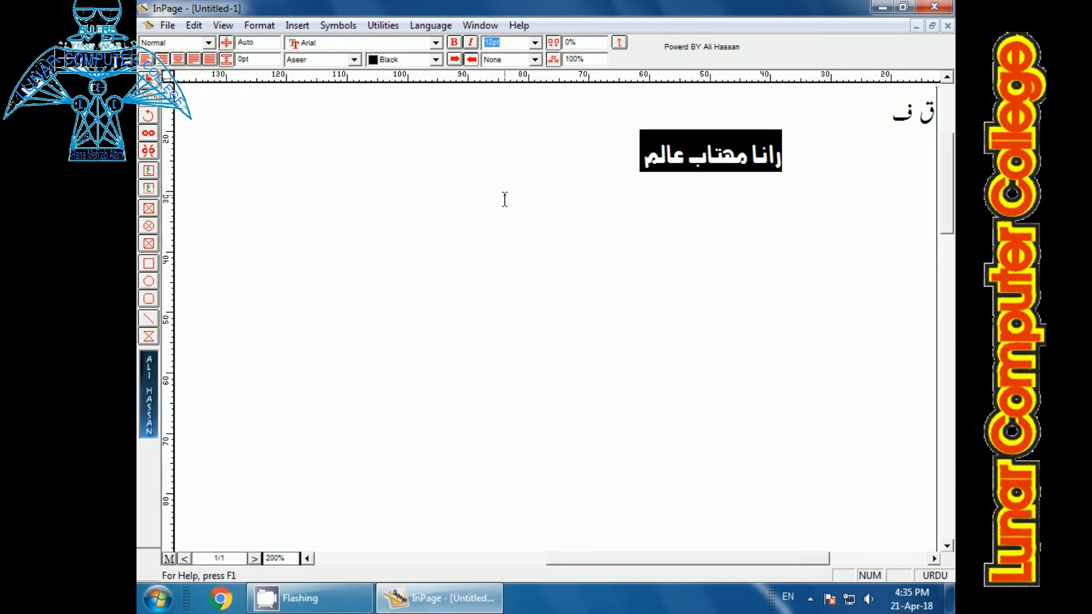
{"action": "type", "text": "100"}
{"action": "key", "text": "Return"}
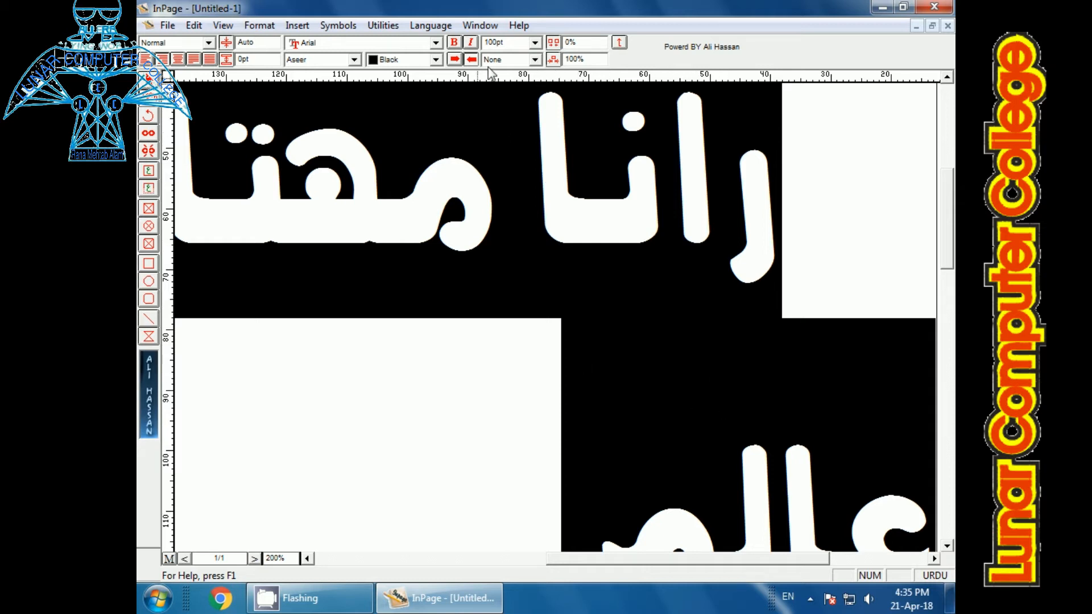
Step: Set the selected name's font size to 50 pt
{"action": "double_click", "coordinate": [504, 44]}
{"action": "type", "text": "50"}
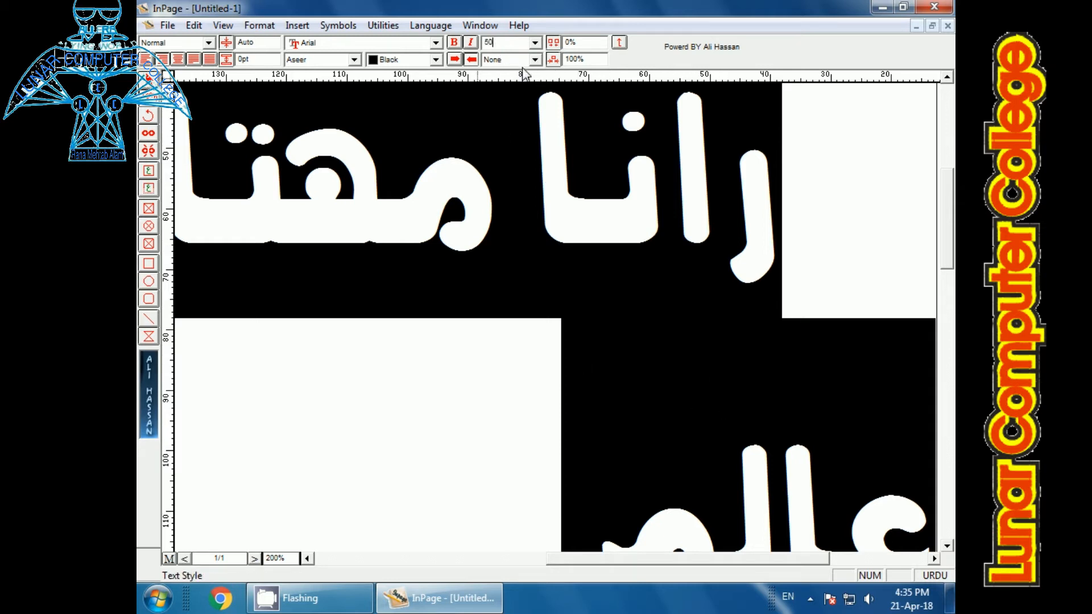
{"action": "key", "text": "Return"}
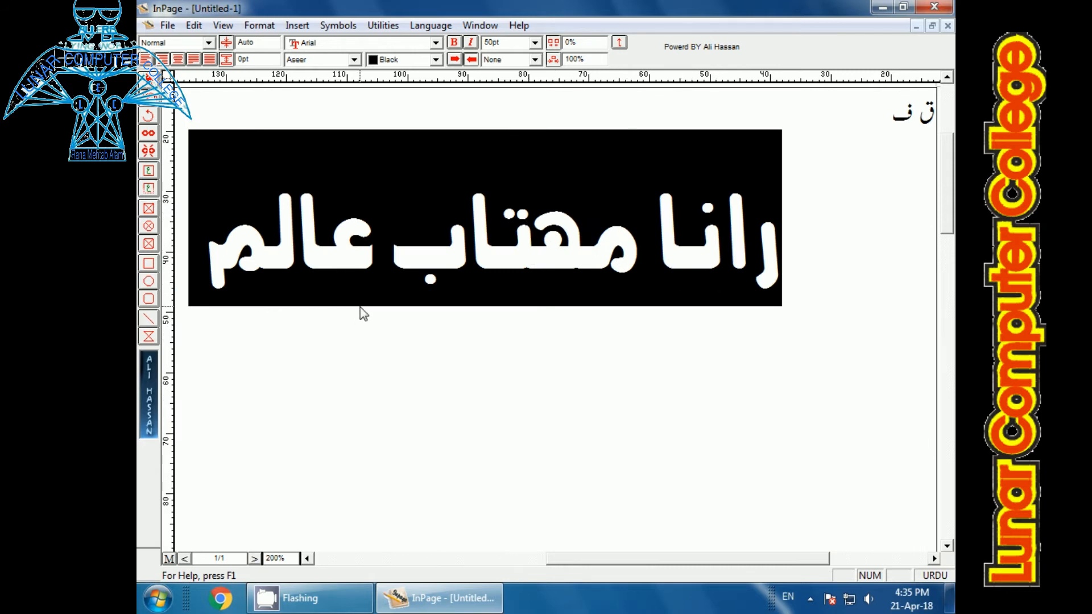
Step: Select the name on the second line, try the Single and Double text styles on it and set its text style to Reverse
{"action": "left_click", "coordinate": [386, 317]}
{"action": "left_click_drag", "start_coordinate": [206, 273], "coordinate": [782, 275]}
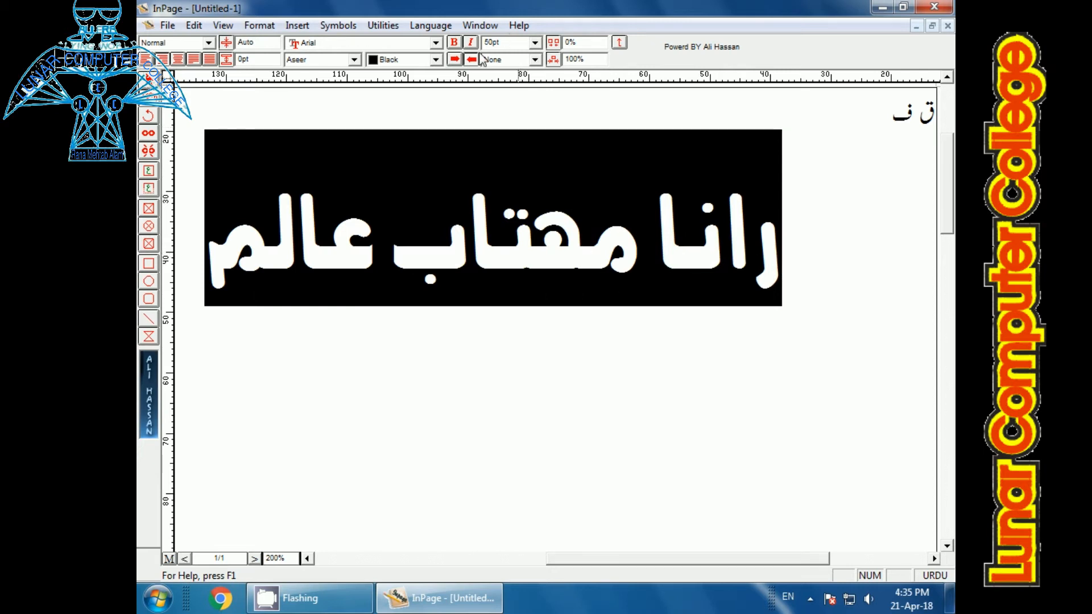
{"action": "left_click", "coordinate": [534, 61]}
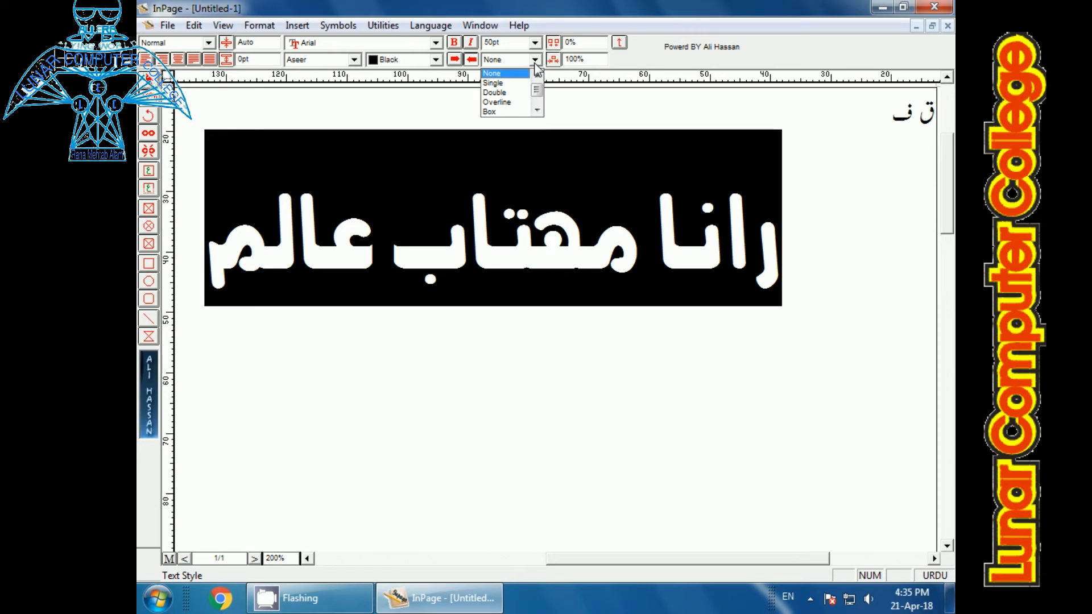
{"action": "left_click", "coordinate": [492, 83]}
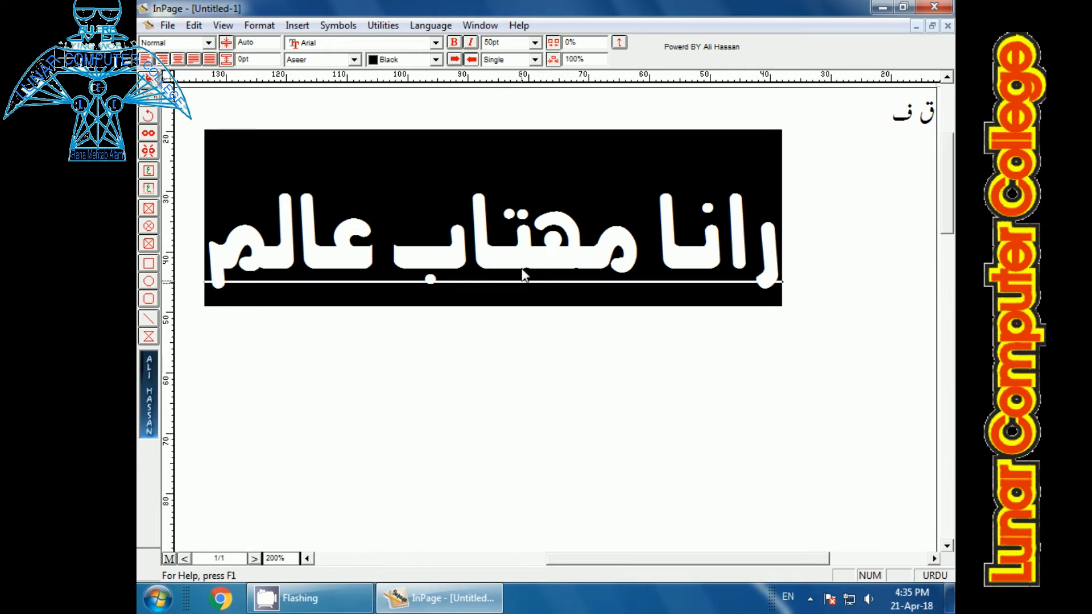
{"action": "left_click", "coordinate": [534, 59]}
{"action": "left_click", "coordinate": [494, 83]}
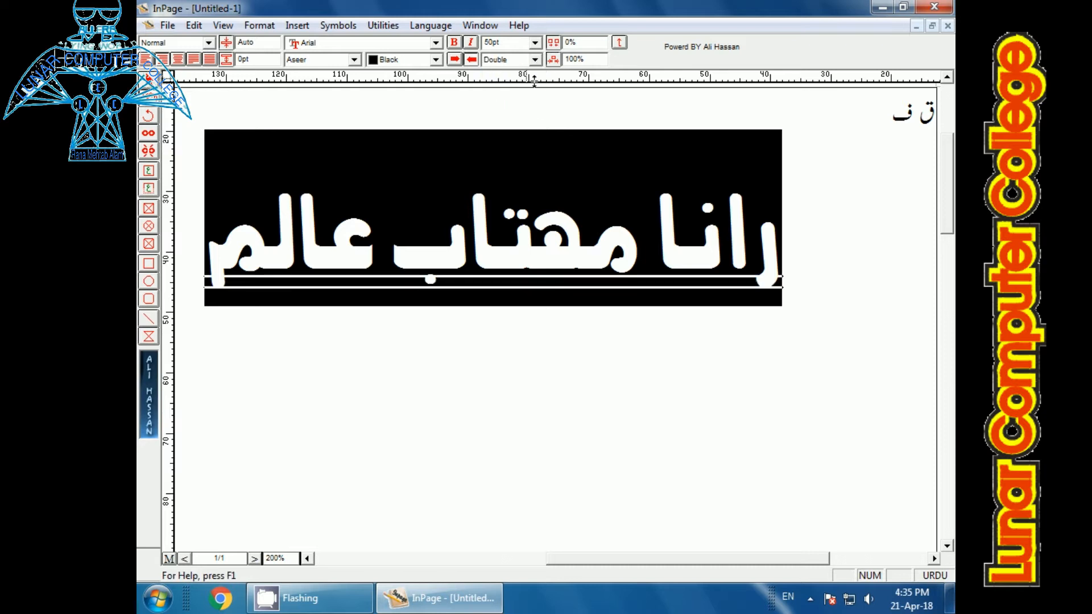
{"action": "left_click", "coordinate": [535, 60]}
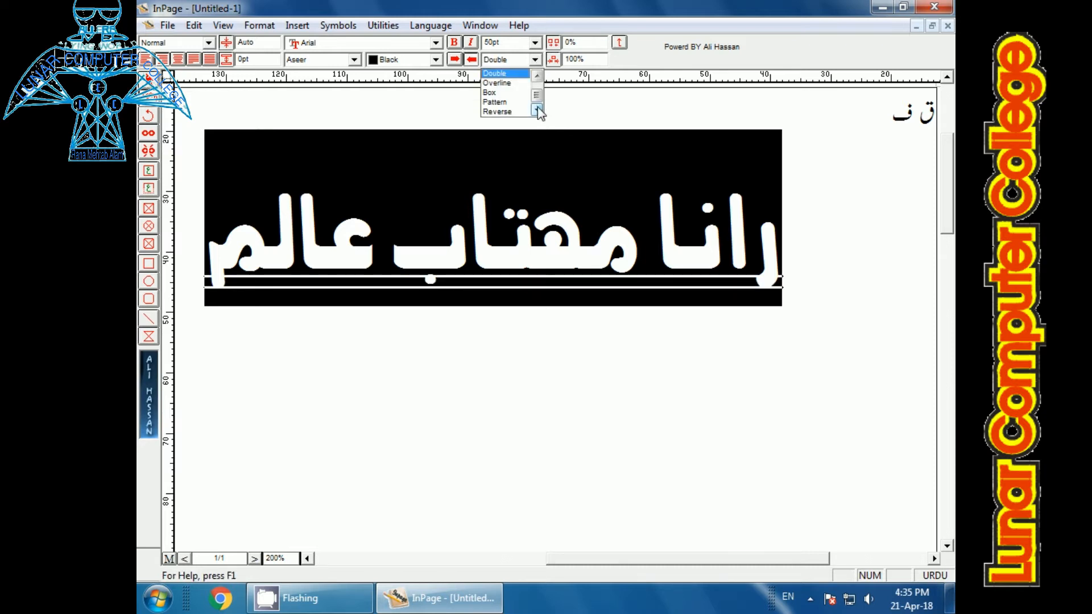
{"action": "left_click", "coordinate": [495, 112]}
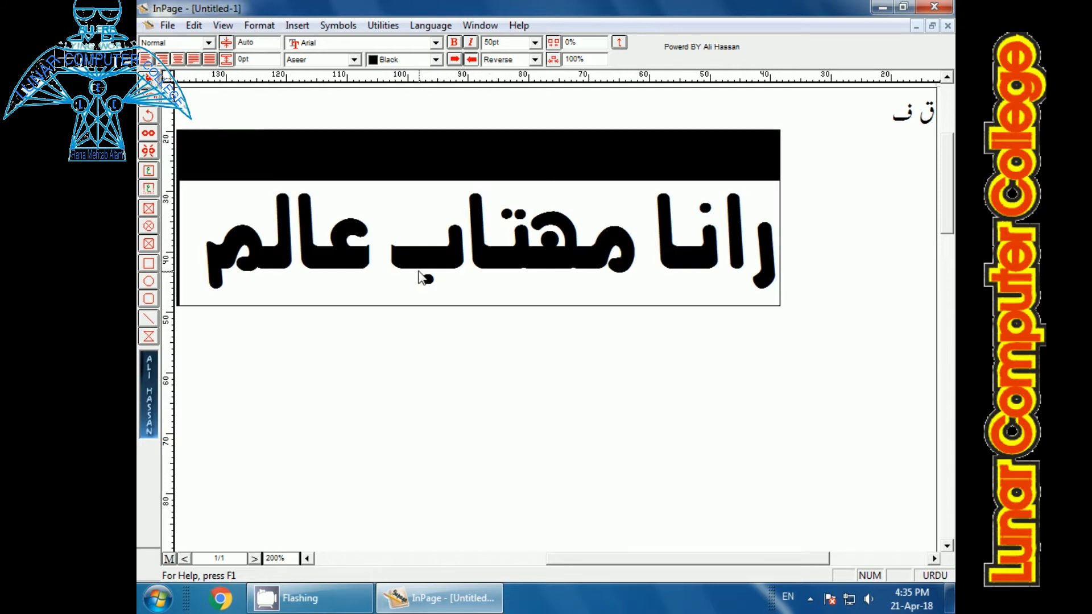
{"action": "left_click", "coordinate": [819, 230]}
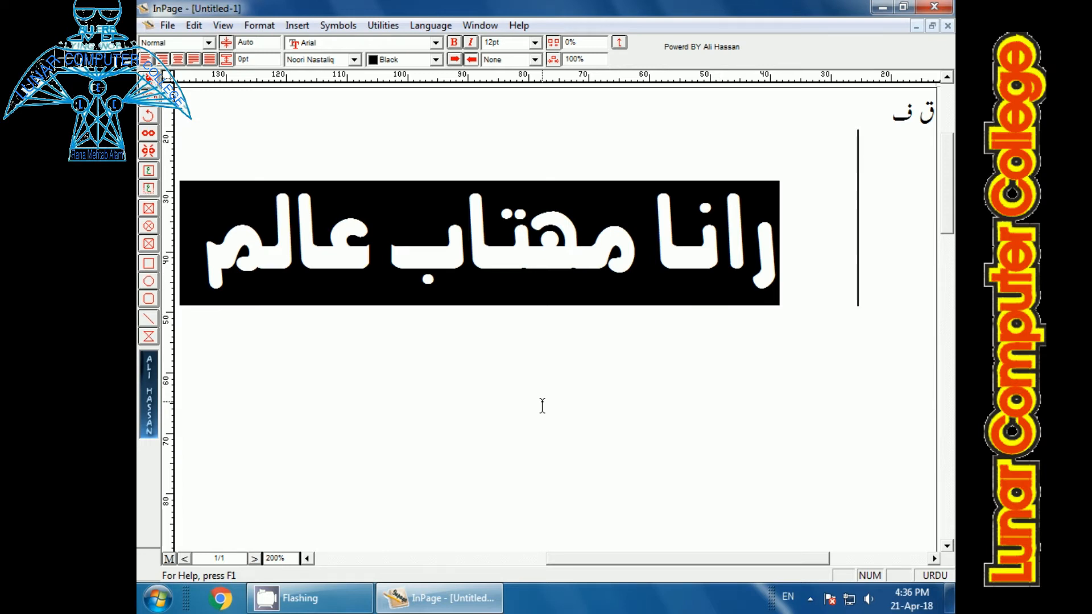
{"action": "left_click", "coordinate": [530, 460]}
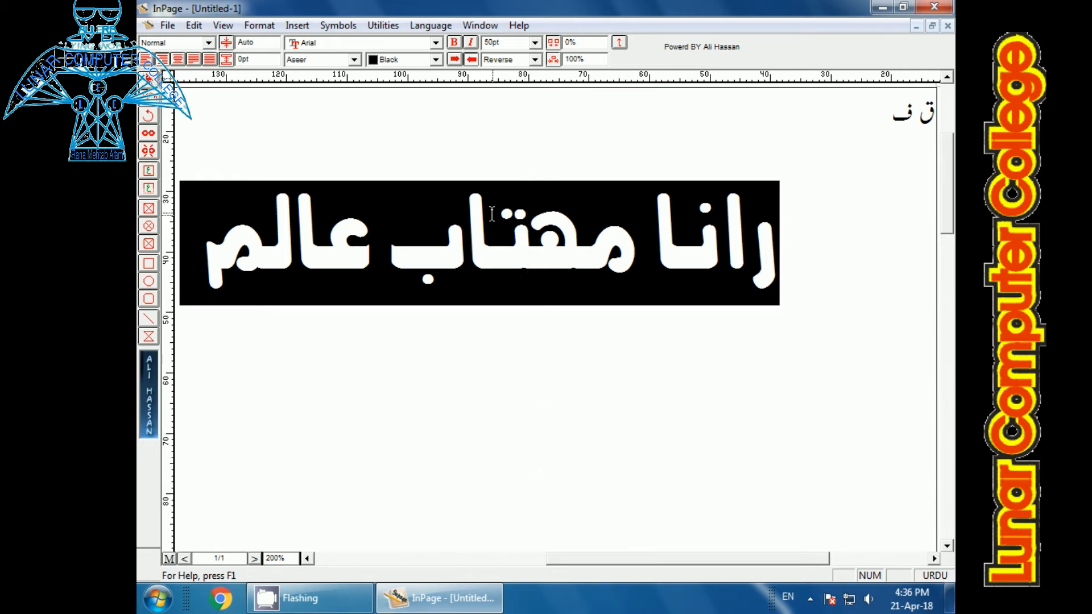
Step: Start a new line after the reversed name, enter the trial text جک کل and delete it again
{"action": "left_click", "coordinate": [208, 257]}
{"action": "key", "text": "Return"}
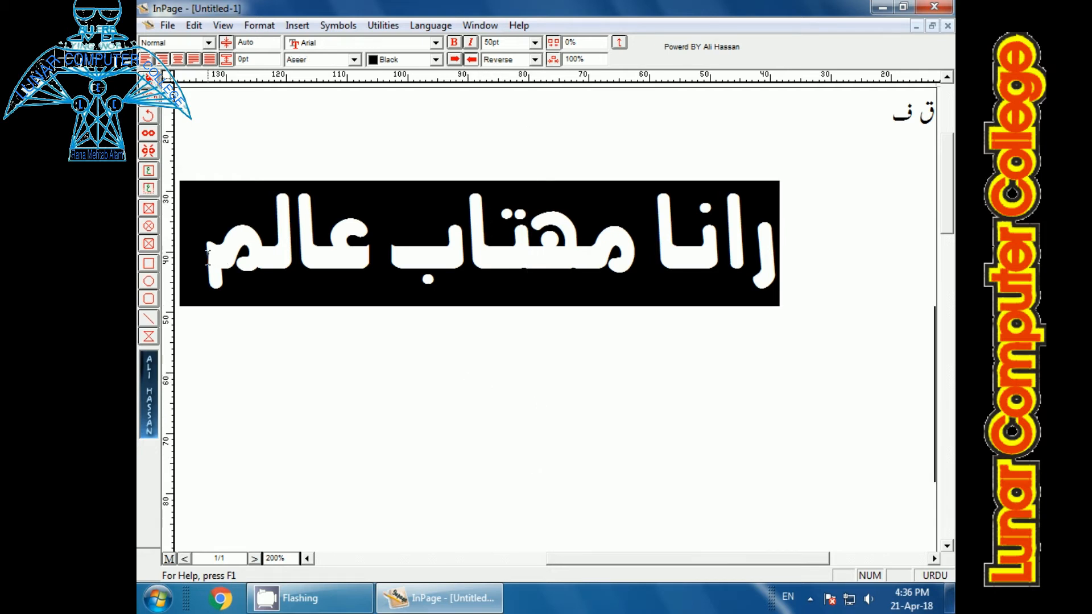
{"action": "type", "text": "جک کلج"}
{"action": "key", "text": "BackSpace"}
{"action": "key", "text": "BackSpace"}
{"action": "key", "text": "BackSpace"}
{"action": "key", "text": "BackSpace"}
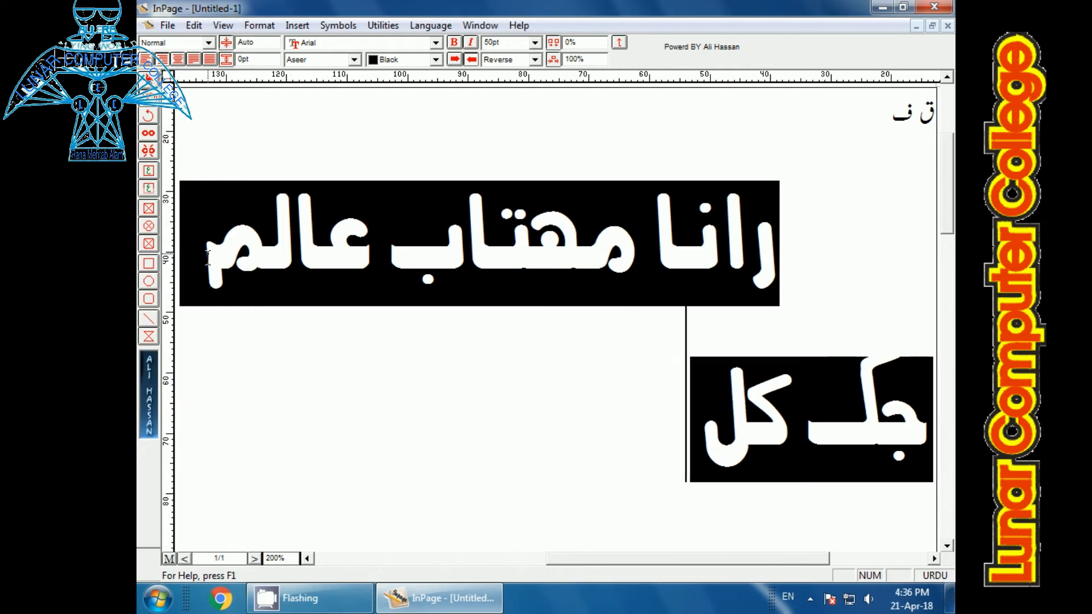
{"action": "key", "text": "BackSpace"}
{"action": "key", "text": "BackSpace"}
{"action": "key", "text": "BackSpace"}
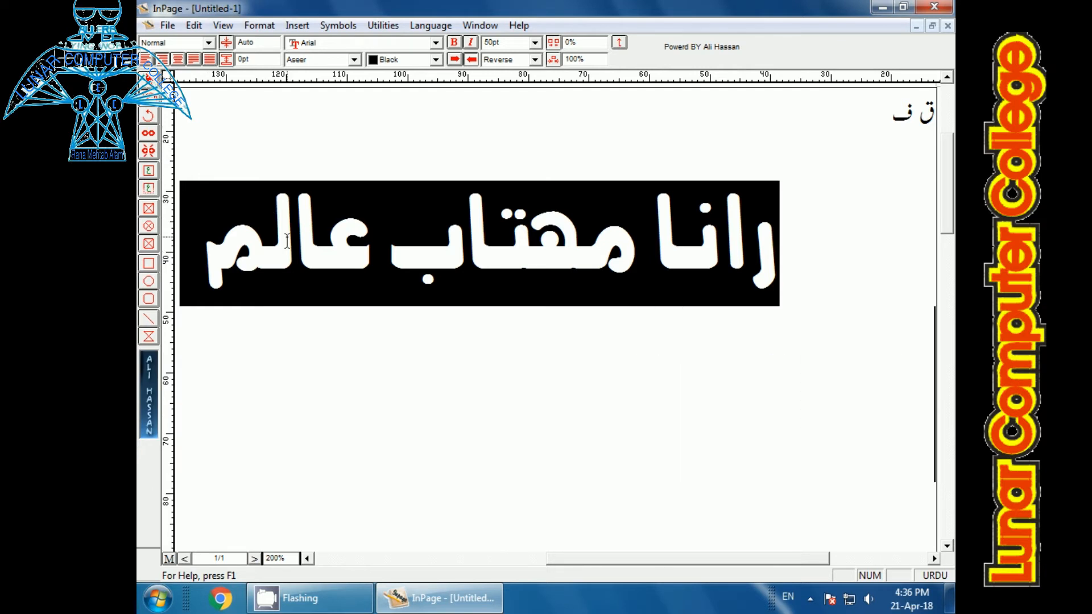
Step: Set the text style to None on the new line and enter لونر کمپیوٹر کالج
{"action": "left_click", "coordinate": [535, 59]}
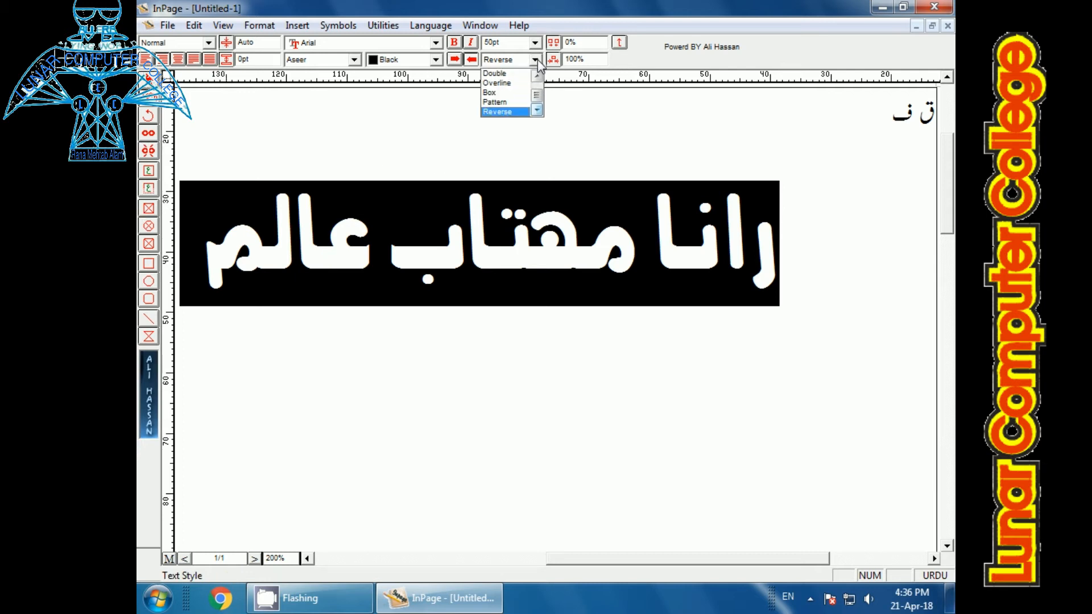
{"action": "scroll", "coordinate": [523, 85], "scroll_direction": "up", "scroll_amount": 2}
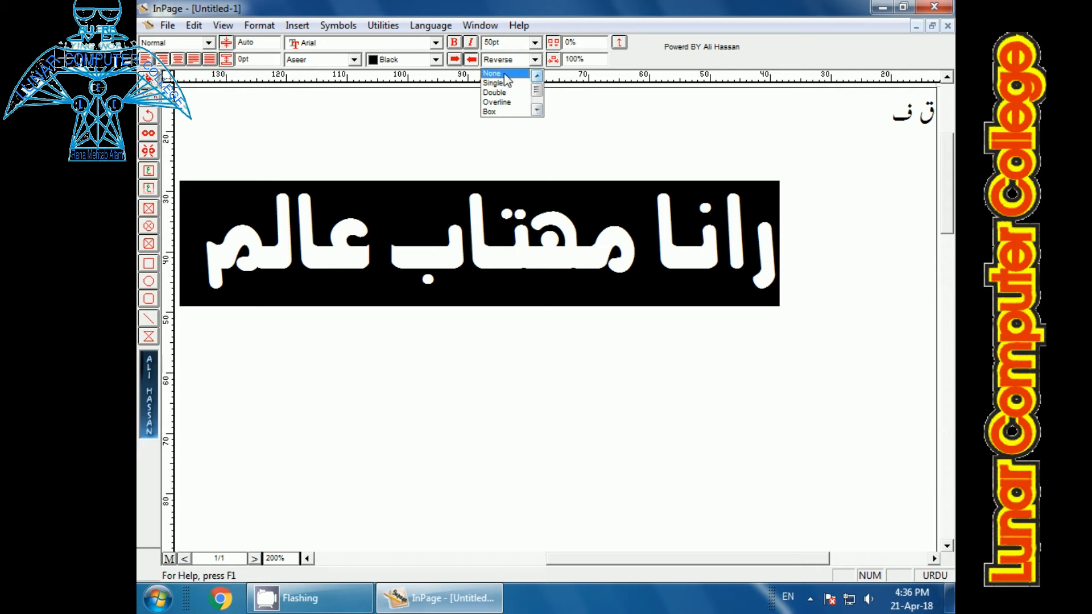
{"action": "left_click", "coordinate": [504, 74]}
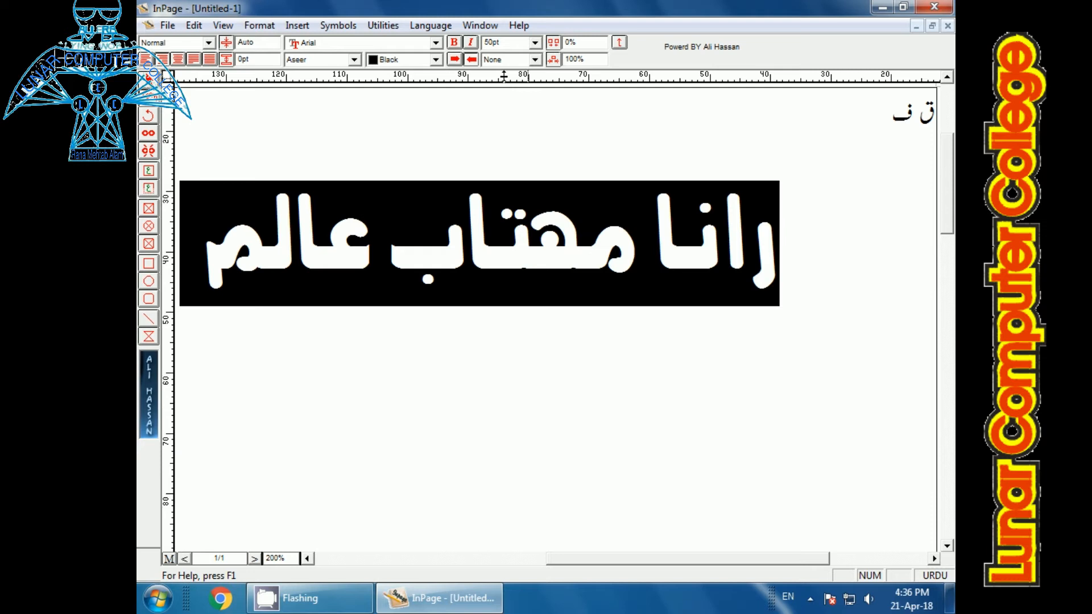
{"action": "type", "text": "لو"}
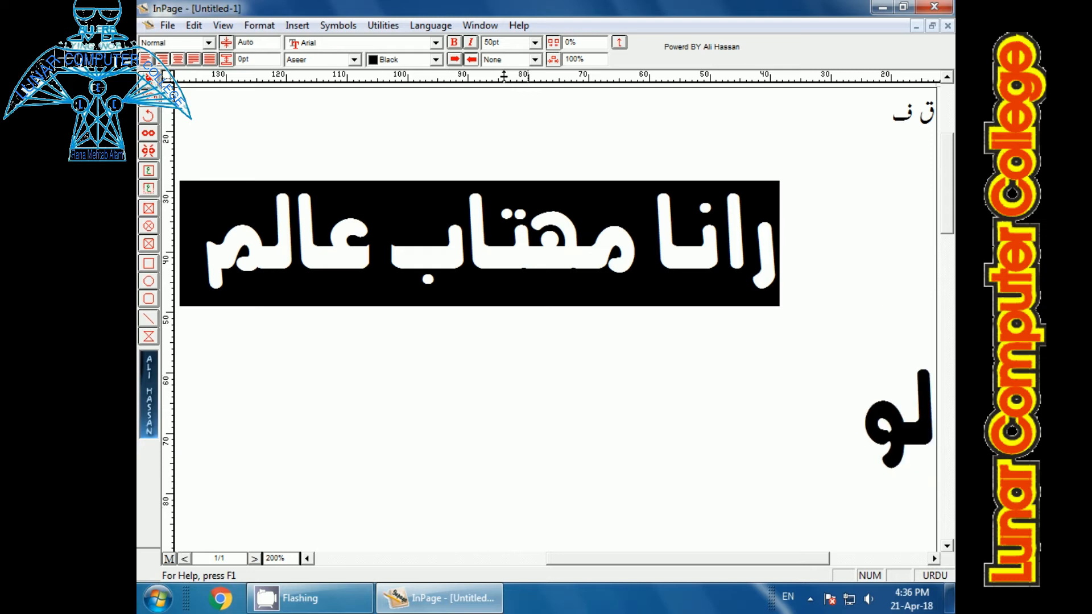
{"action": "type", "text": "نر کمپ"}
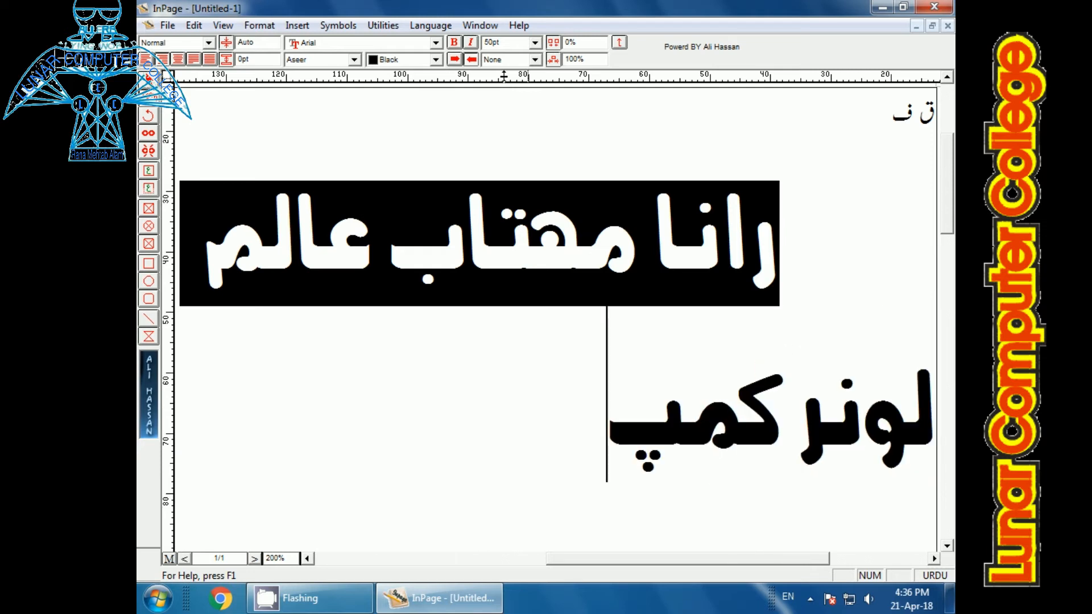
{"action": "type", "text": "یو"}
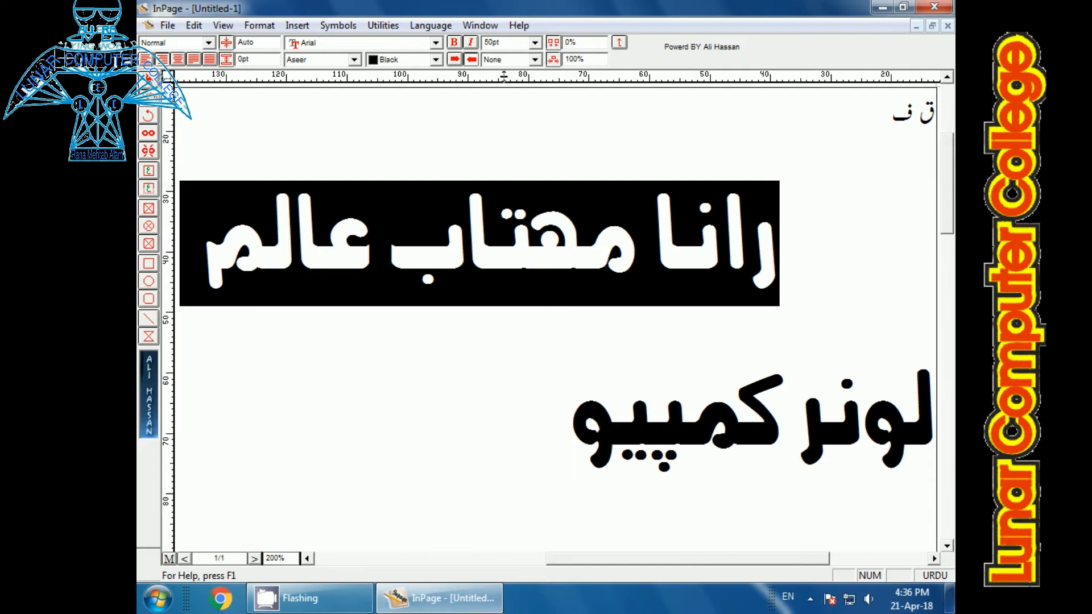
{"action": "type", "text": "ٹر کالج"}
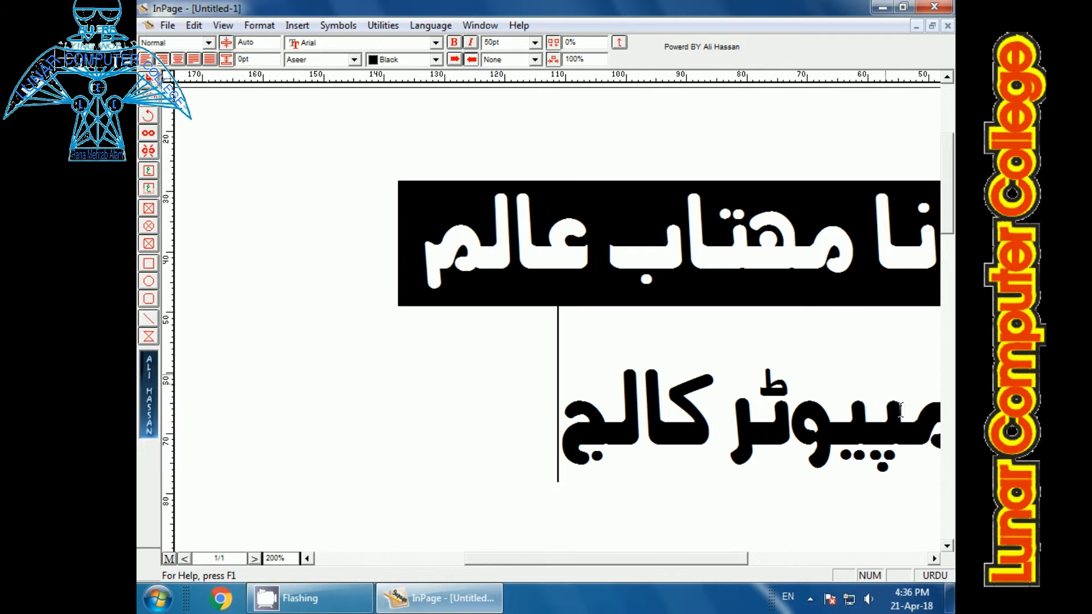
{"action": "left_click", "coordinate": [934, 559]}
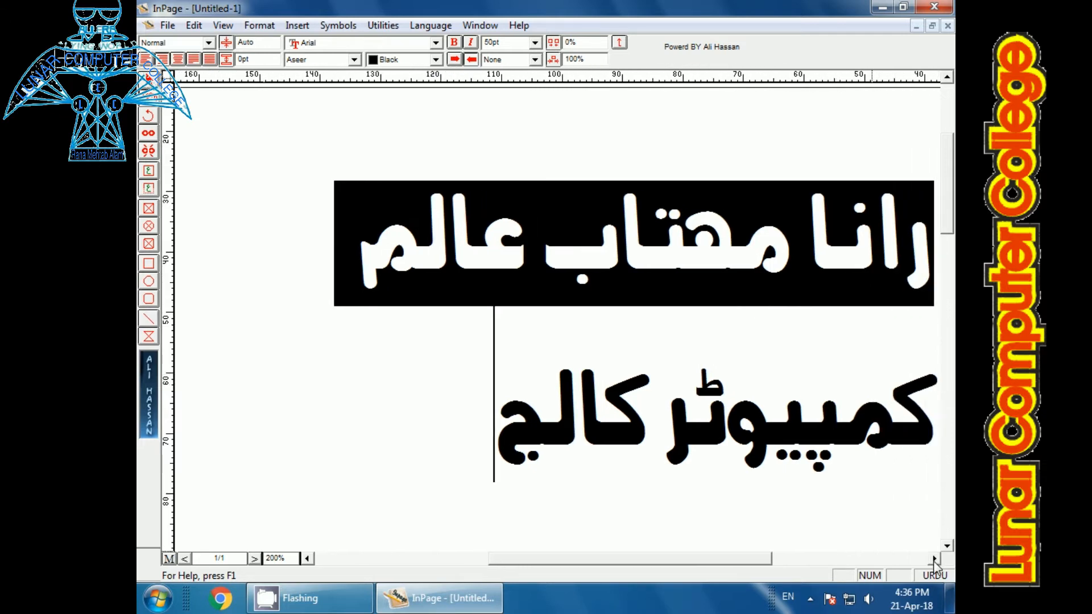
{"action": "left_click_drag", "start_coordinate": [933, 561], "coordinate": [934, 561]}
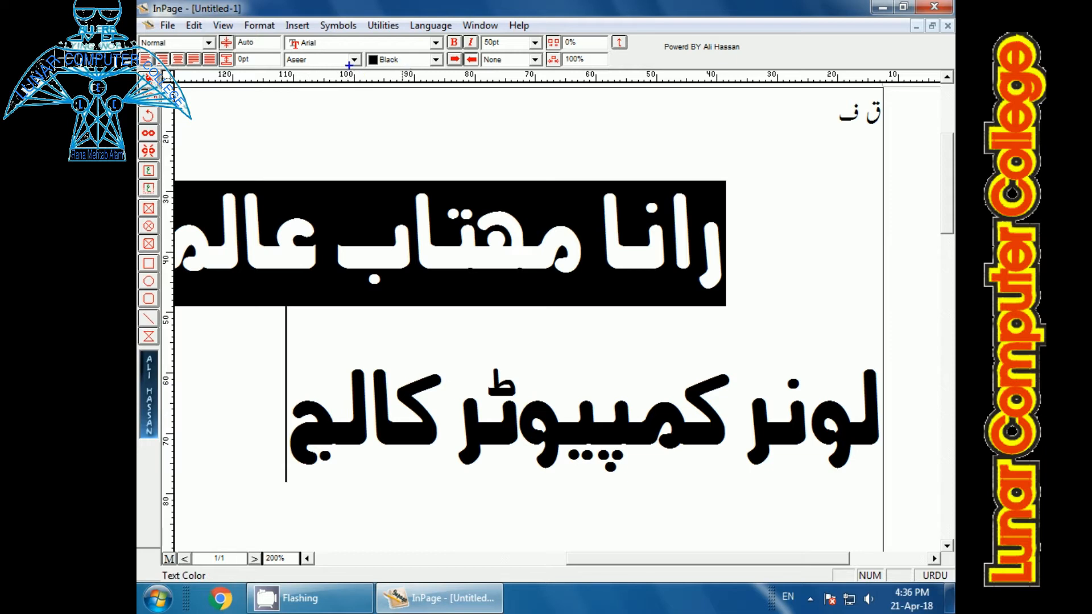
{"action": "left_click_drag", "start_coordinate": [362, 53], "coordinate": [382, 83]}
{"action": "mouse_move", "coordinate": [453, 56]}
{"action": "left_mouse_down"}
{"action": "mouse_move", "coordinate": [428, 40]}
{"action": "mouse_move", "coordinate": [391, 41]}
{"action": "left_mouse_up"}
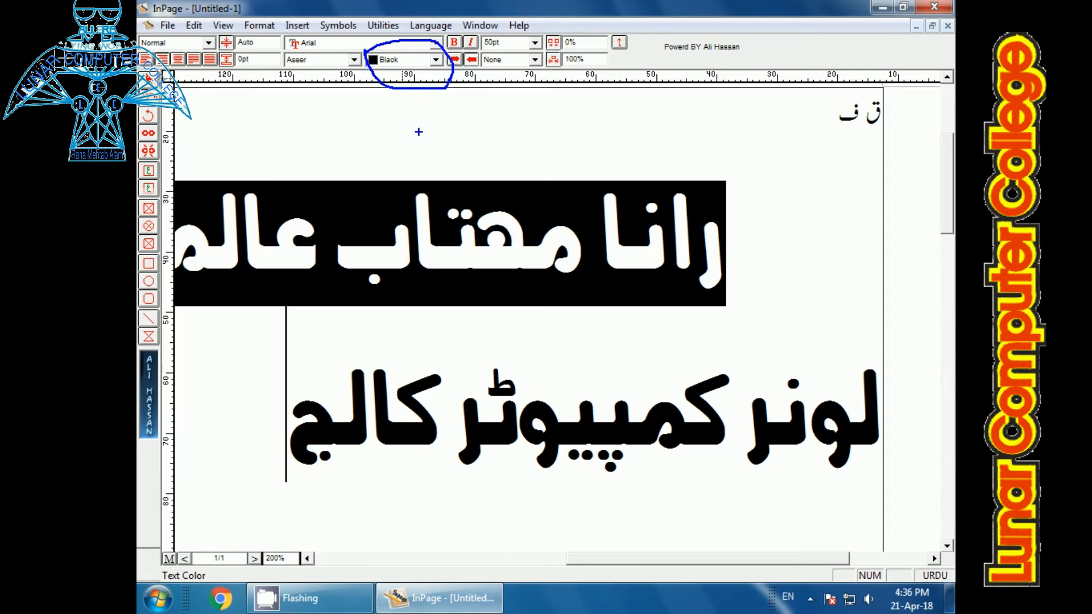
{"action": "key", "text": "Escape"}
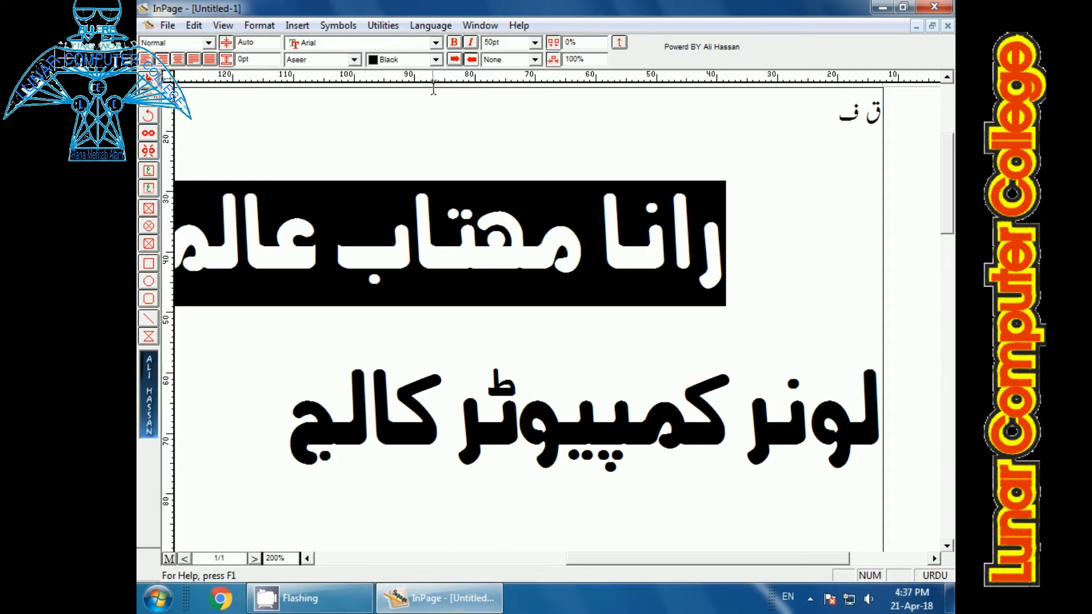
Step: Select the line لونر کمپیوٹر کالج, set its text color to Blue and deselect it
{"action": "left_click_drag", "start_coordinate": [311, 425], "coordinate": [876, 445]}
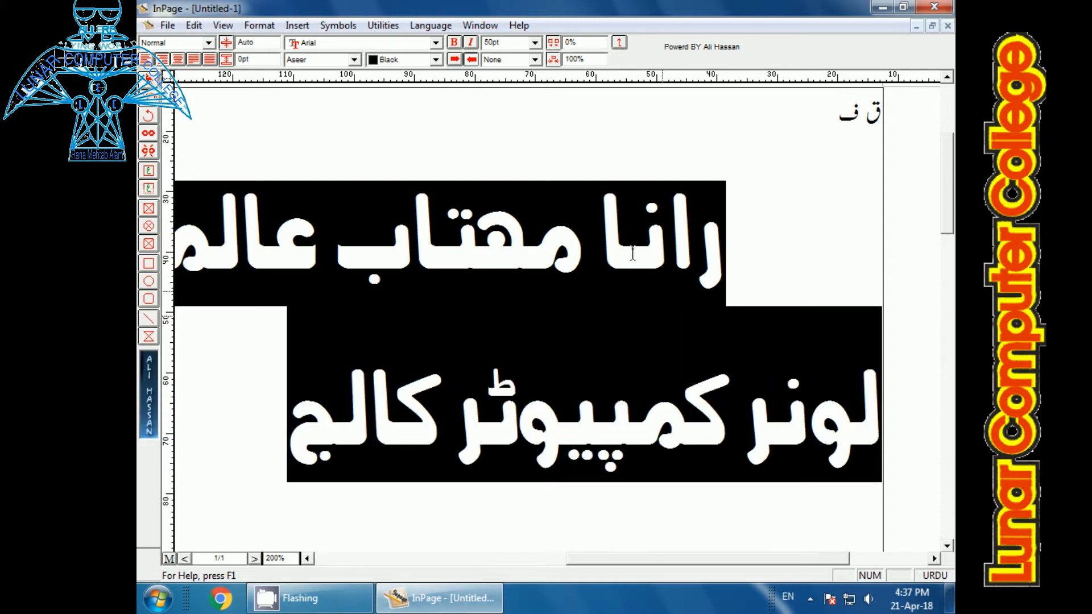
{"action": "left_click", "coordinate": [434, 60]}
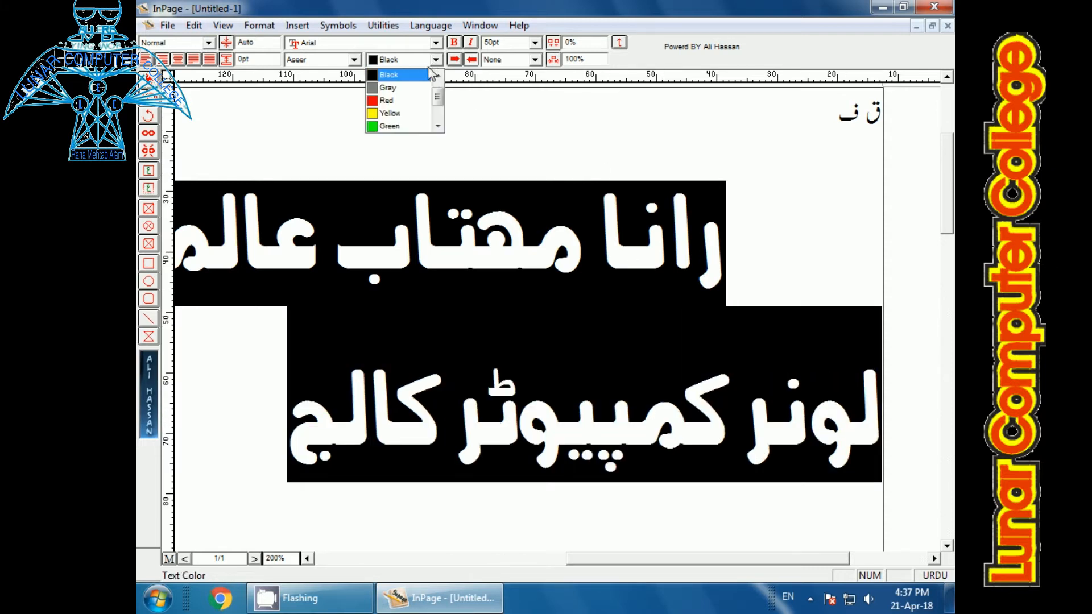
{"action": "left_click", "coordinate": [437, 126]}
{"action": "left_click", "coordinate": [438, 125]}
{"action": "left_click", "coordinate": [437, 126]}
{"action": "left_click", "coordinate": [403, 115]}
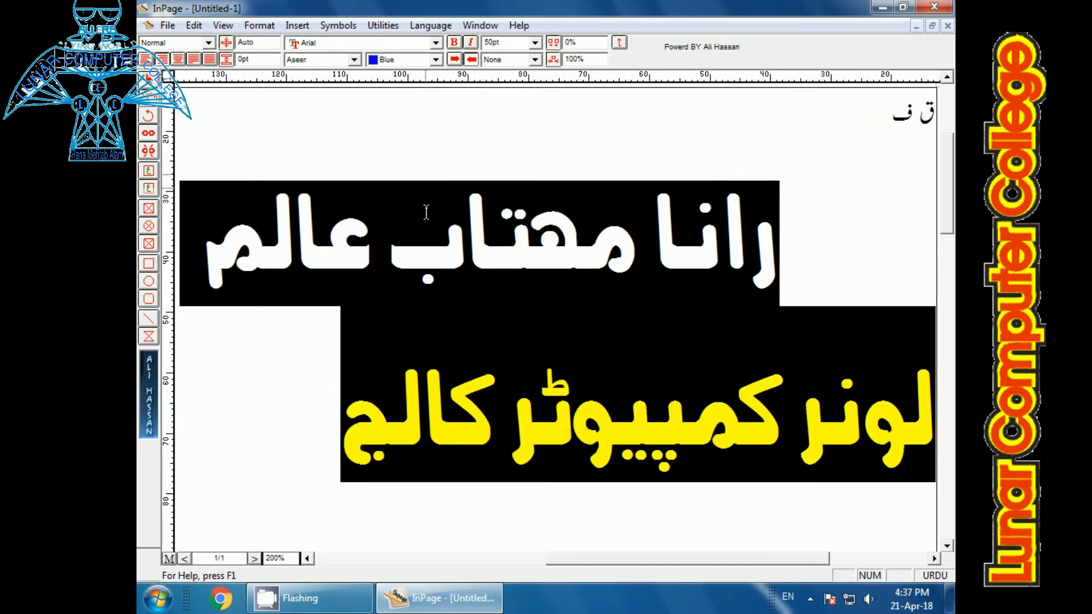
{"action": "left_click", "coordinate": [295, 357]}
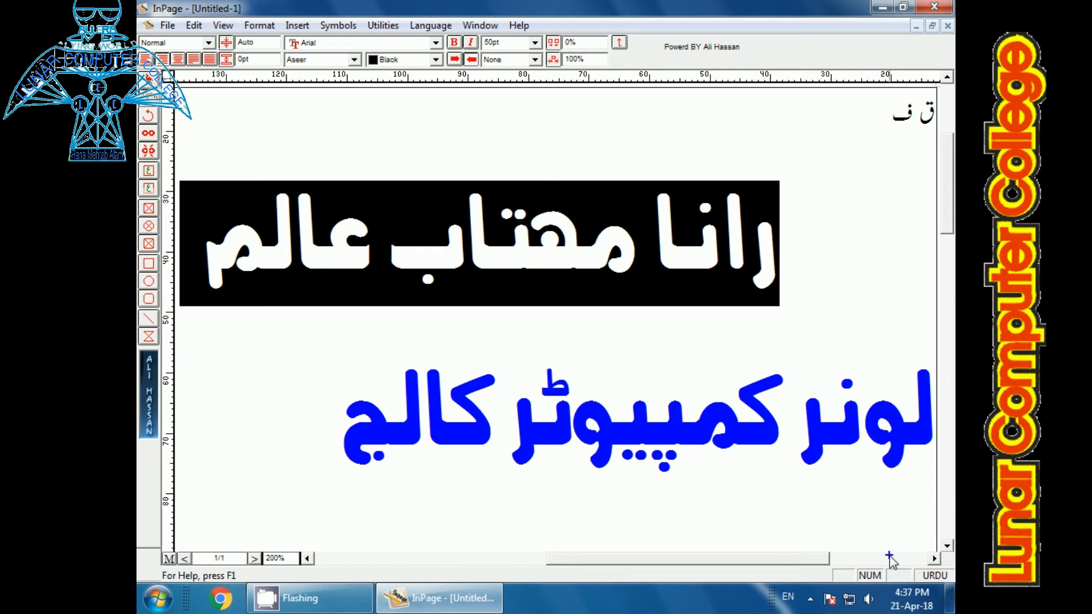
{"action": "left_click_drag", "start_coordinate": [895, 533], "coordinate": [919, 586]}
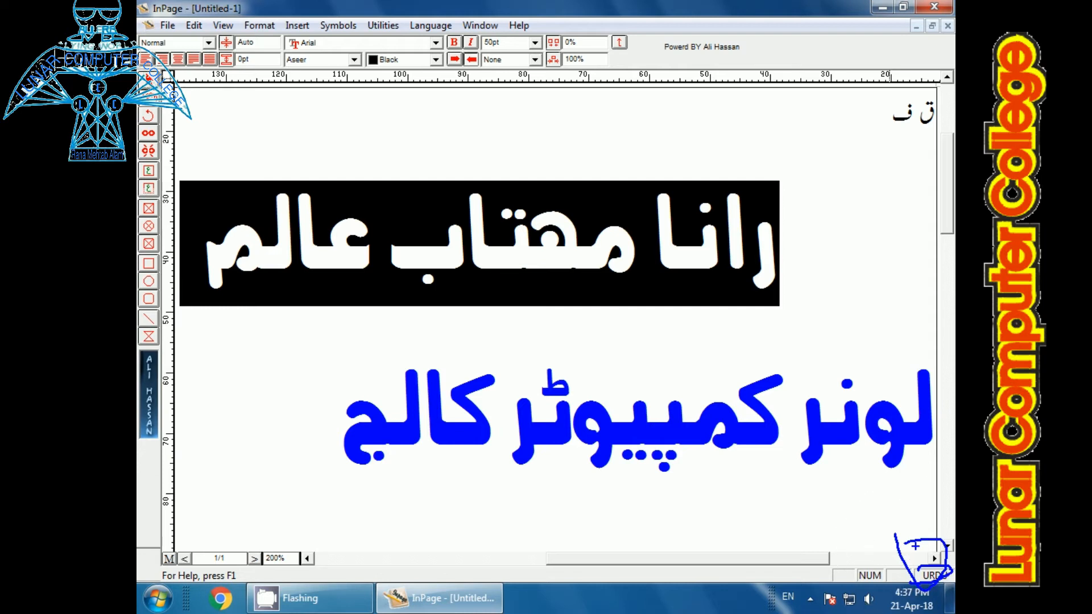
{"action": "key", "text": "Escape"}
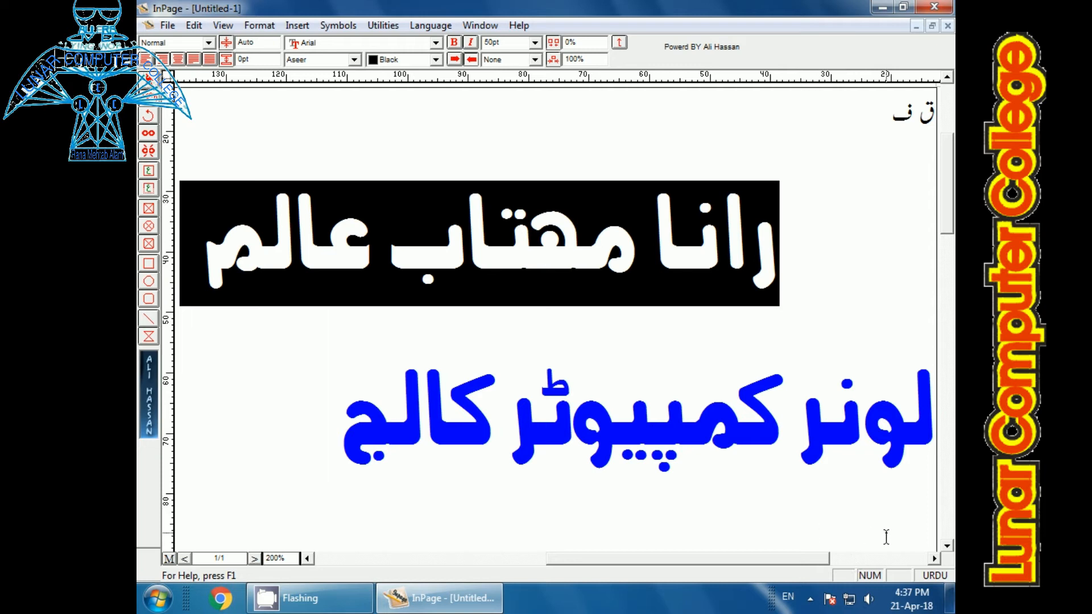
Step: Switch the typing language to English and enter sdf, switch back to Urdu and enter د دف, and toggle the language twice more
{"action": "left_click", "coordinate": [939, 576]}
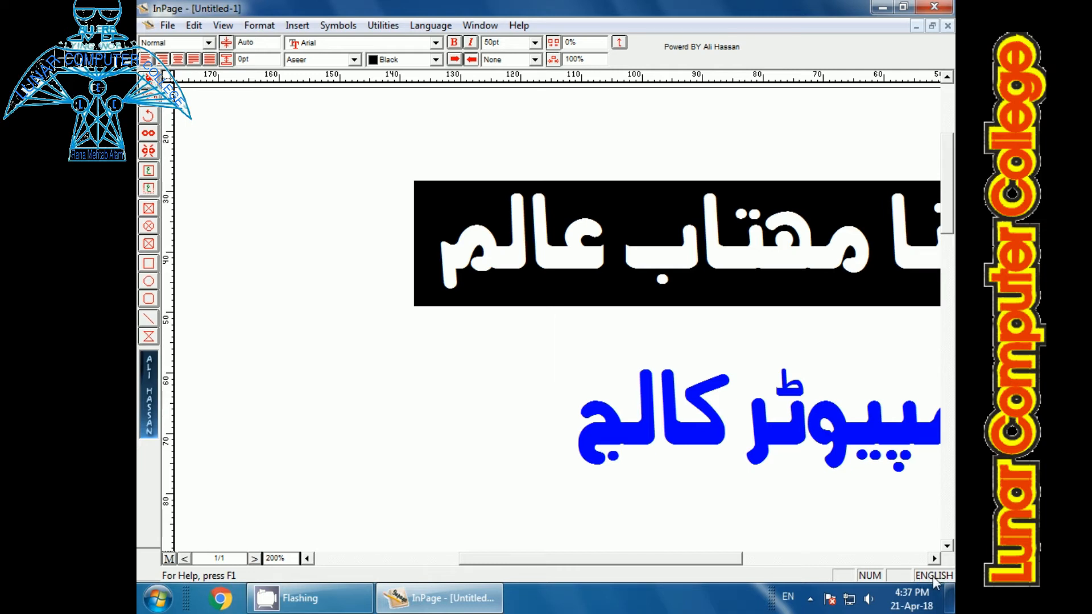
{"action": "type", "text": "Sdf"}
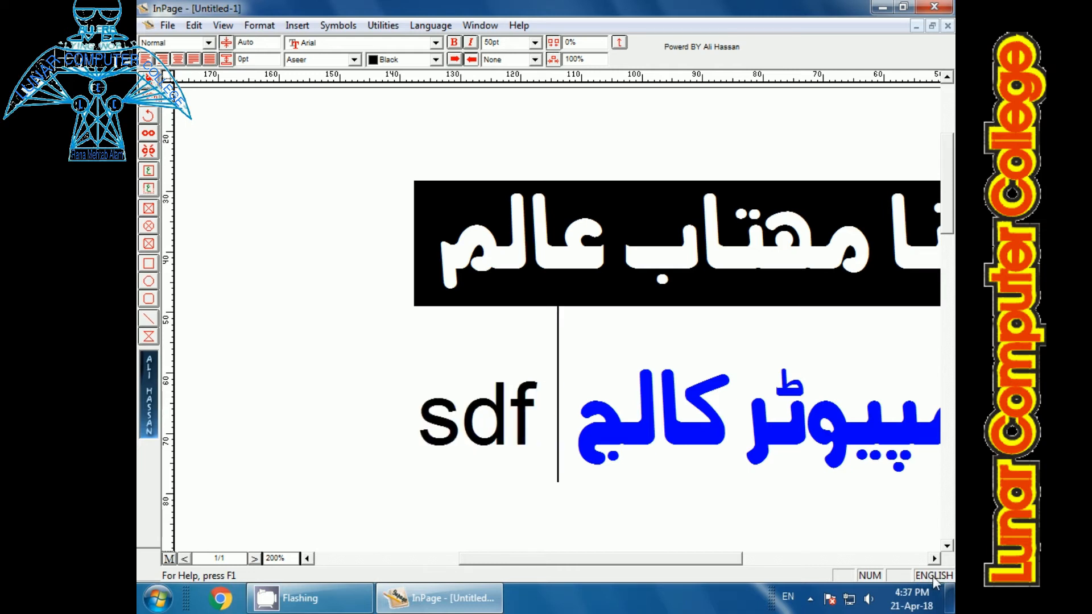
{"action": "left_click", "coordinate": [936, 576]}
{"action": "type", "text": "د دف"}
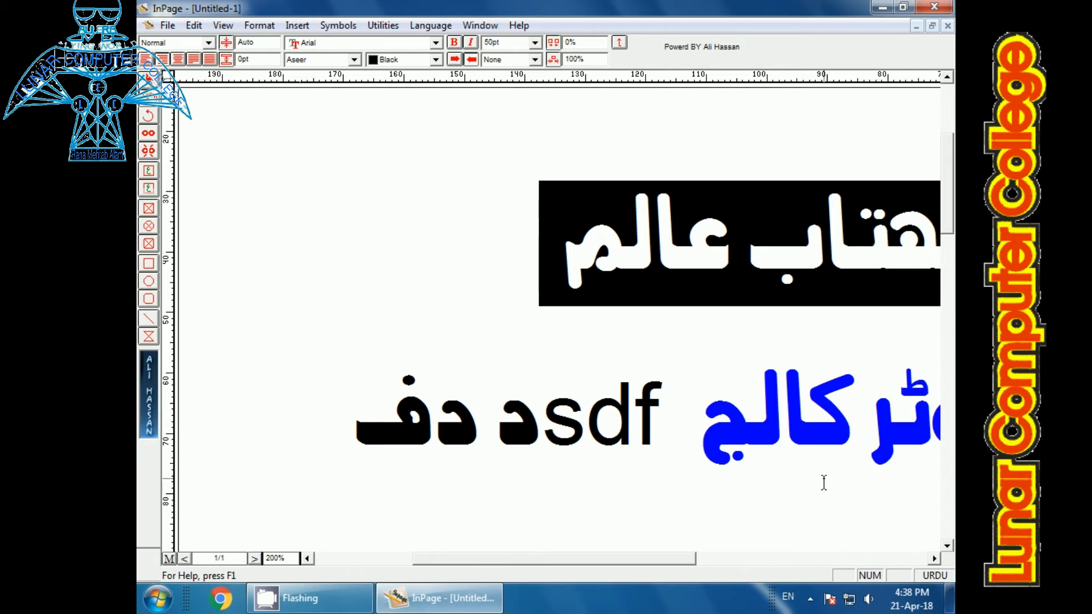
{"action": "key", "text": "ctrl+space"}
{"action": "key", "text": "ctrl+space"}
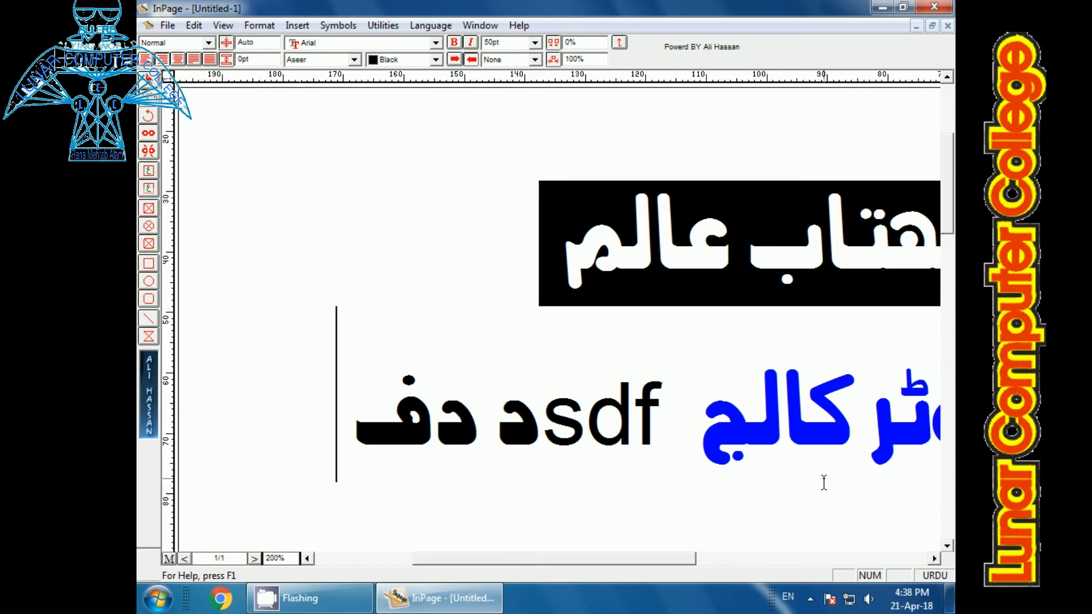
Step: Delete all the text in the document and enter the Urdu word نمبر
{"action": "key", "text": "ctrl+a"}
{"action": "key", "text": "Delete"}
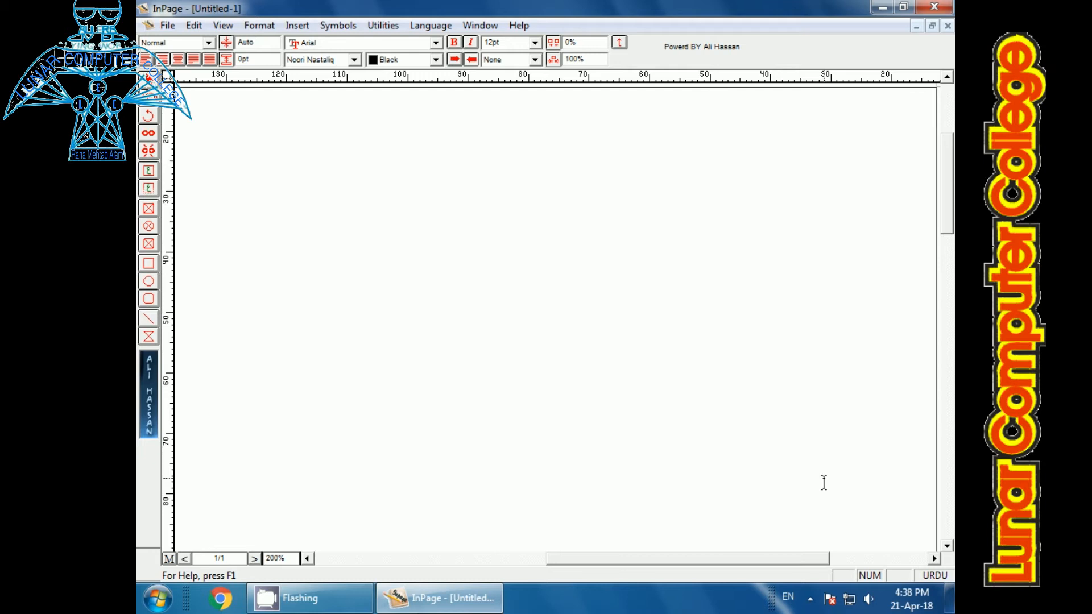
{"action": "type", "text": "nmbr"}
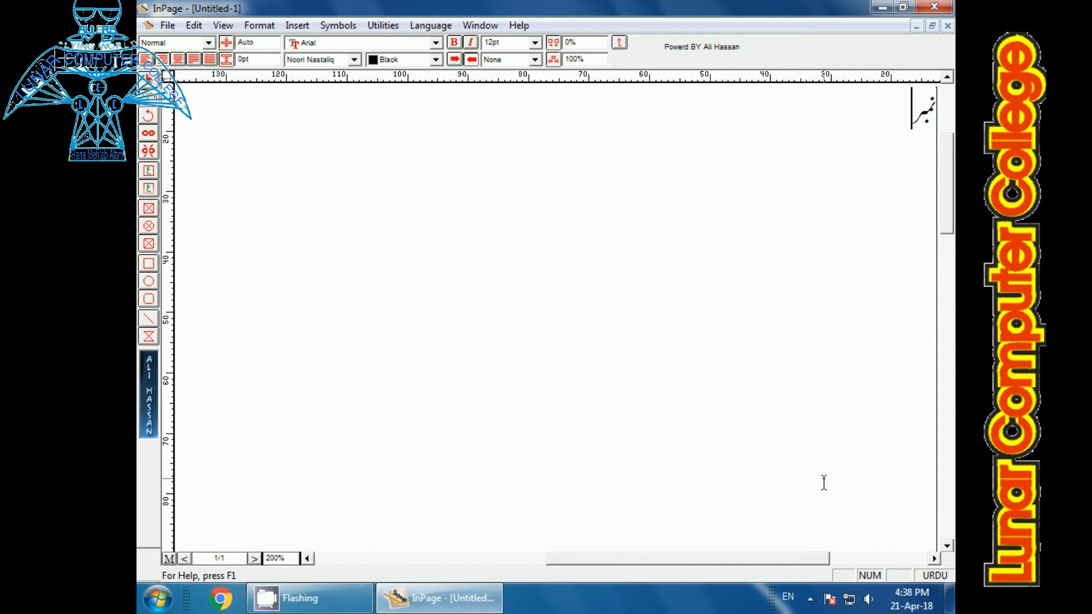
Step: Enter the Urdu digits ۲۳۴۵ after نمبر, delete them and switch the typing language to English
{"action": "type", "text": "۲۳۴۵"}
{"action": "key", "text": "BackSpace"}
{"action": "key", "text": "BackSpace"}
{"action": "key", "text": "BackSpace"}
{"action": "key", "text": "BackSpace"}
{"action": "key", "text": "ctrl+space"}
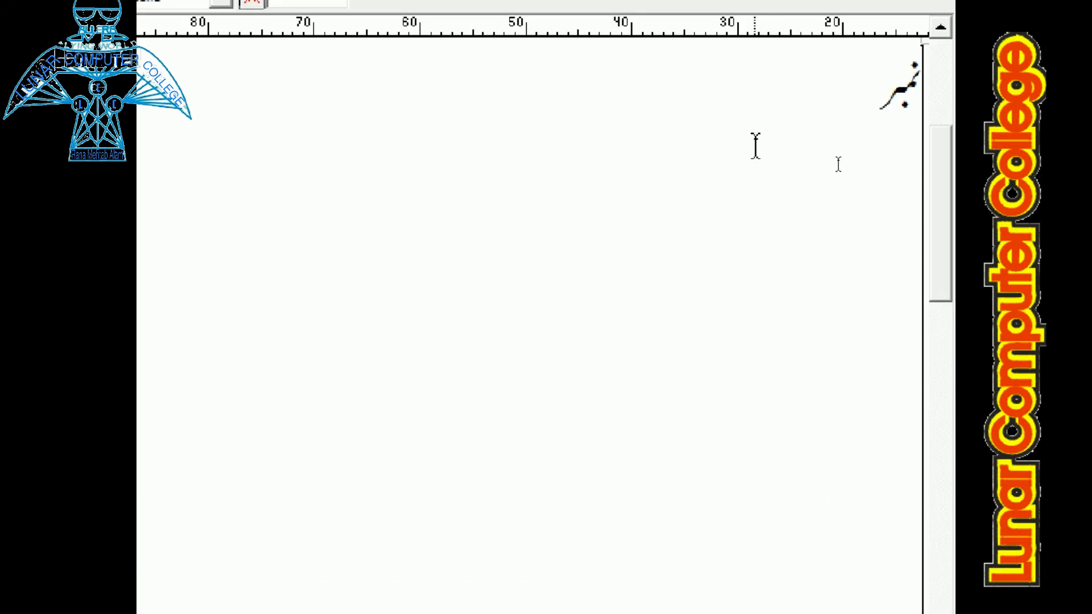
Step: Enter the English digits 234455 after نمبر, followed by the Urdu word پاکستان
{"action": "type", "text": "234455"}
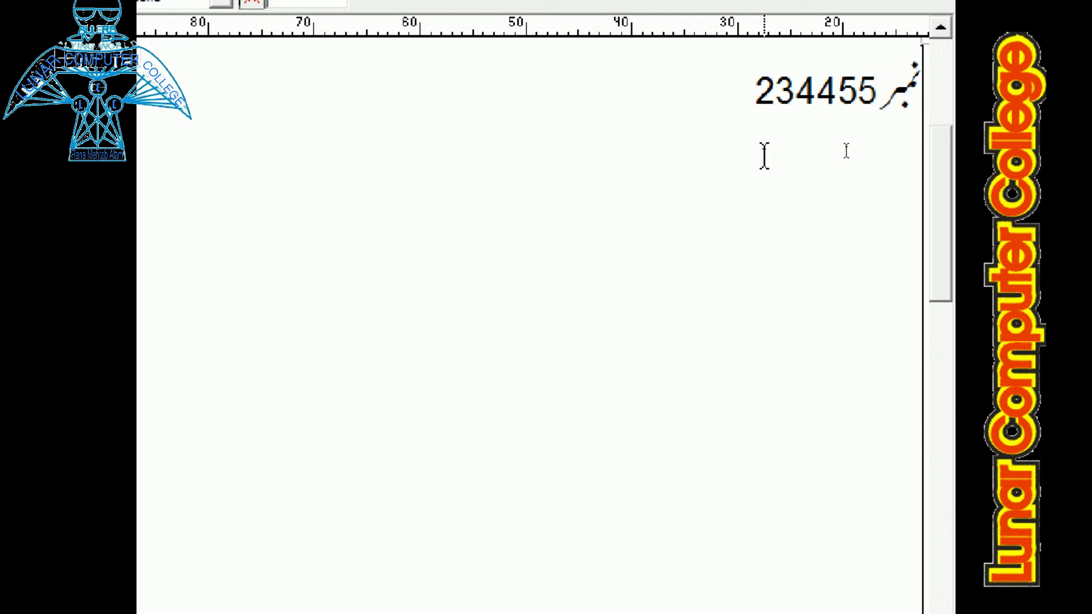
{"action": "type", "text": "س"}
{"action": "key", "text": "BackSpace"}
{"action": "type", "text": "ن"}
{"action": "type", "text": "یو"}
{"action": "key", "text": "BackSpace"}
{"action": "key", "text": "BackSpace"}
{"action": "key", "text": "BackSpace"}
{"action": "type", "text": "پا"}
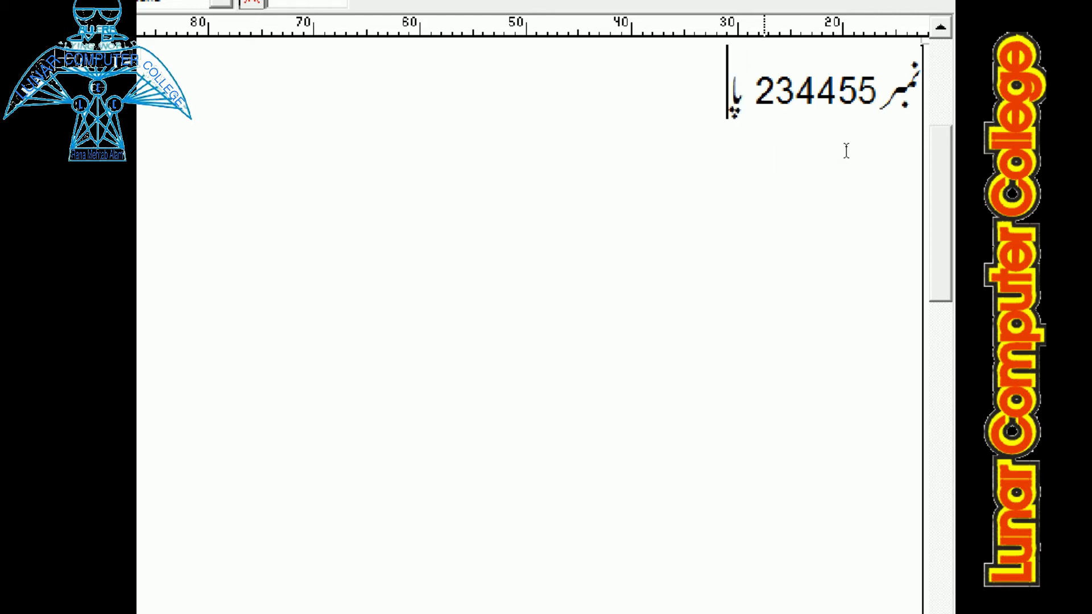
{"action": "type", "text": "کستان"}
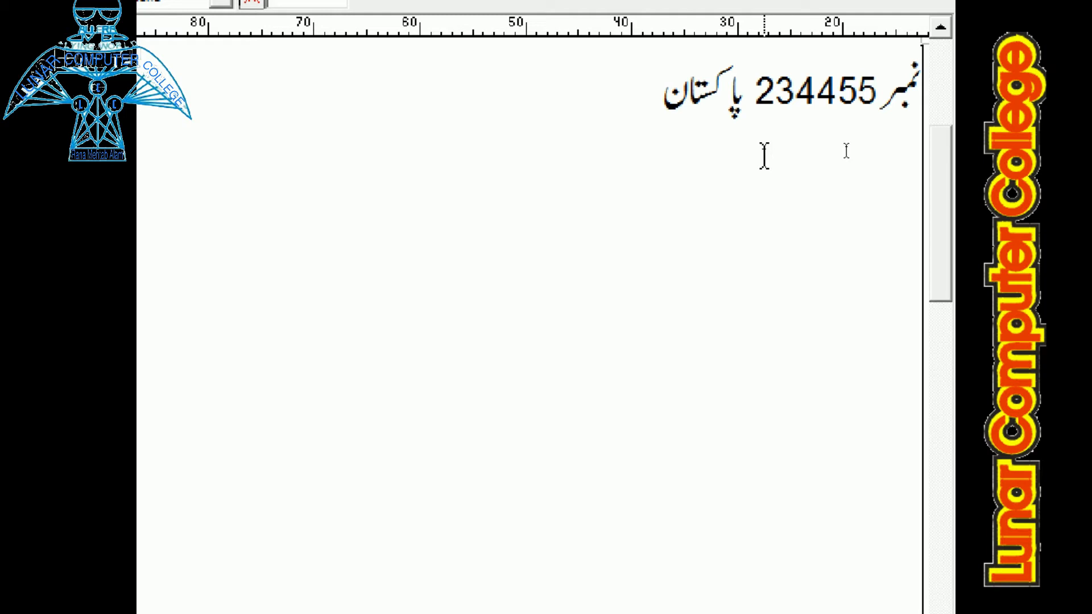
{"action": "type", "text": " پ"}
Step: Replace the word پاکستان after the number with the Urdu word لونر
{"action": "key", "text": "BackSpace"}
{"action": "key", "text": "BackSpace"}
{"action": "key", "text": "BackSpace"}
{"action": "key", "text": "BackSpace"}
{"action": "key", "text": "BackSpace"}
{"action": "key", "text": "BackSpace"}
{"action": "key", "text": "BackSpace"}
{"action": "key", "text": "BackSpace"}
{"action": "key", "text": "BackSpace"}
{"action": "key", "text": "BackSpace"}
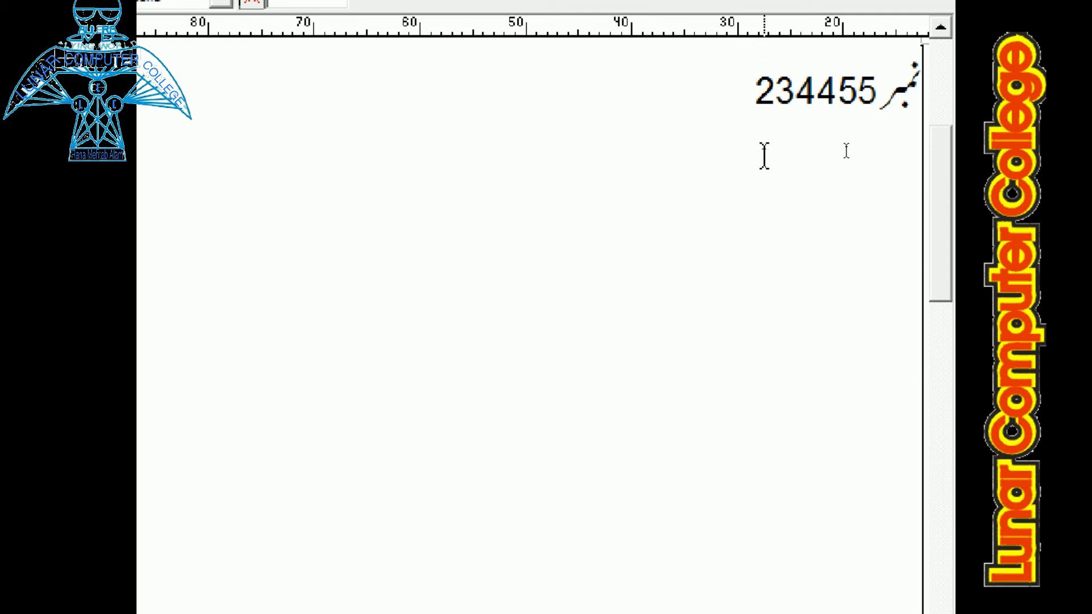
{"action": "type", "text": "لوز"}
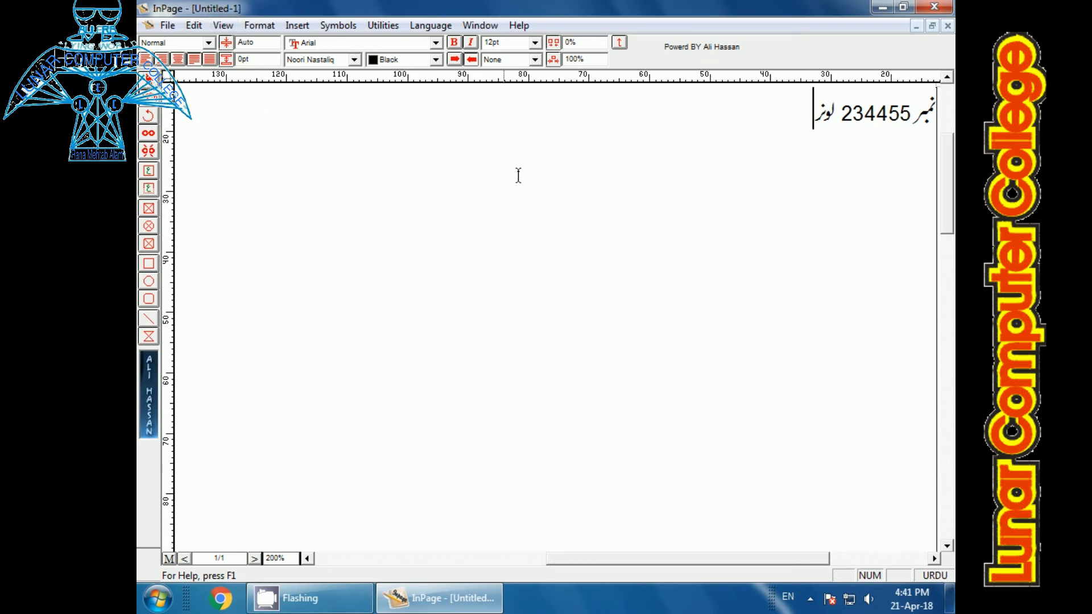
Step: Try center, forced-justify and right alignment on the نمبر 234455 line, leave it centered and start a new line below
{"action": "left_click", "coordinate": [179, 60]}
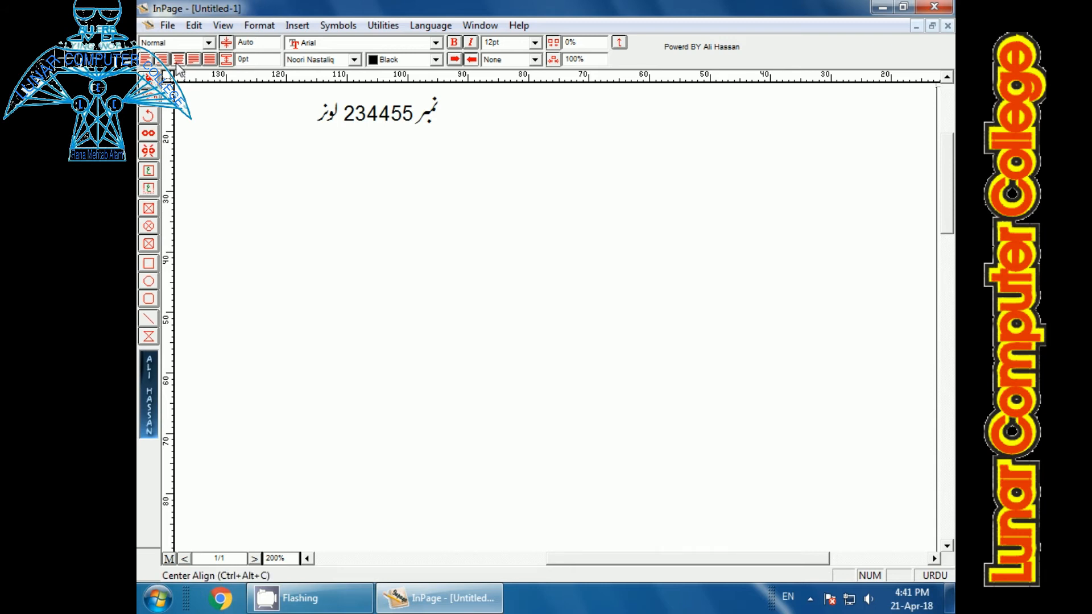
{"action": "key", "text": "ctrl+1"}
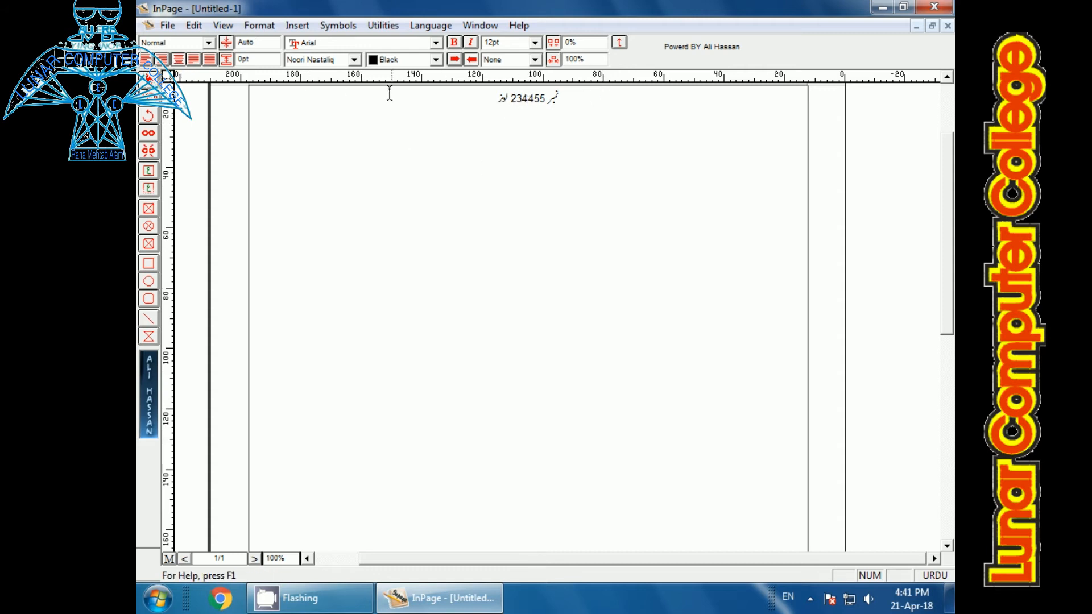
{"action": "left_click", "coordinate": [209, 59]}
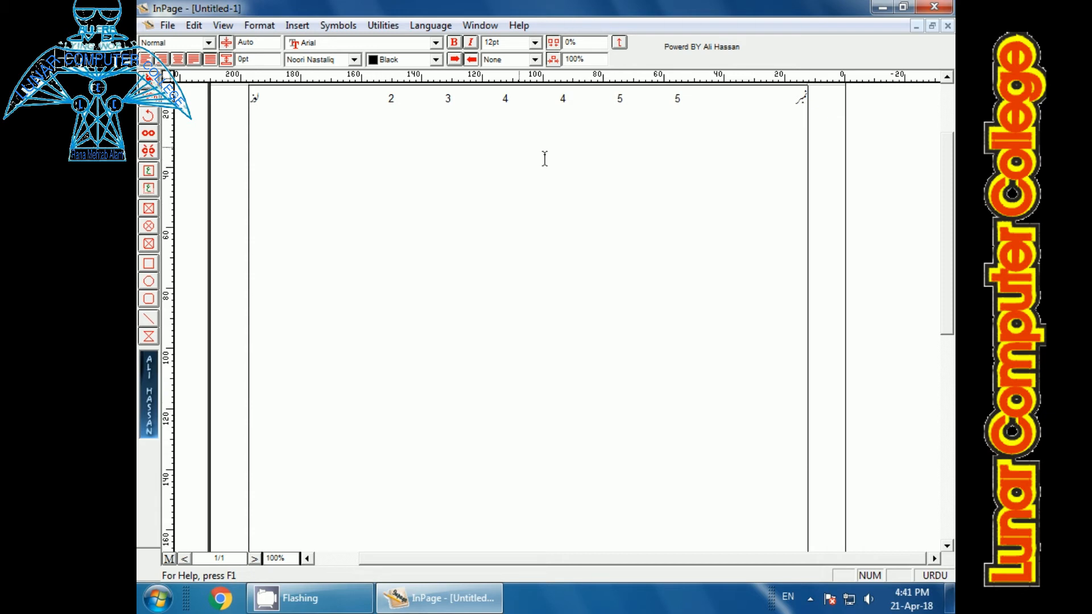
{"action": "left_click", "coordinate": [162, 59]}
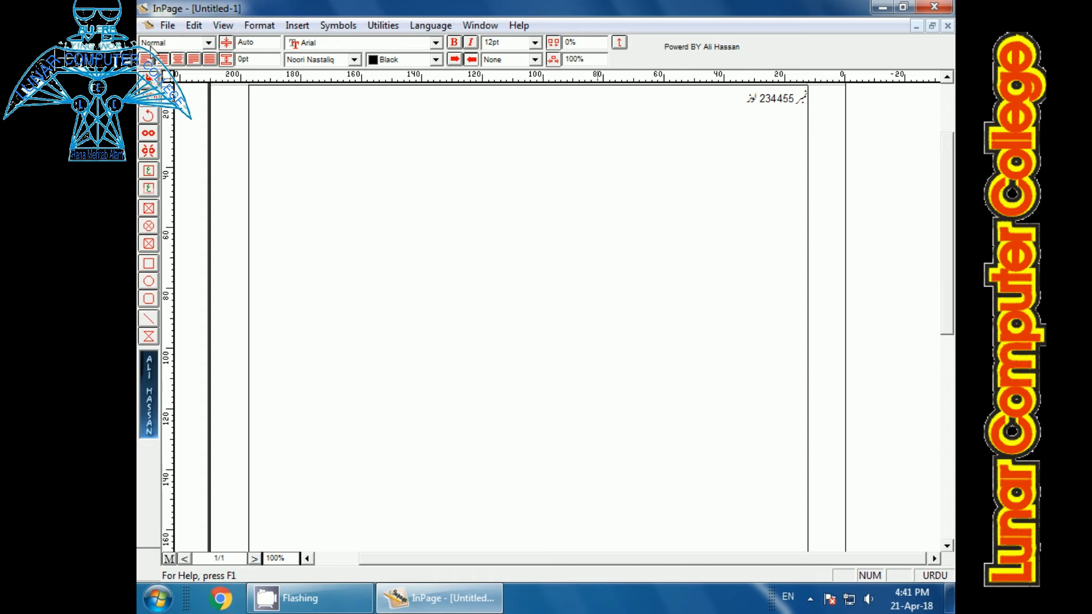
{"action": "left_click", "coordinate": [178, 60]}
{"action": "key", "text": "Return"}
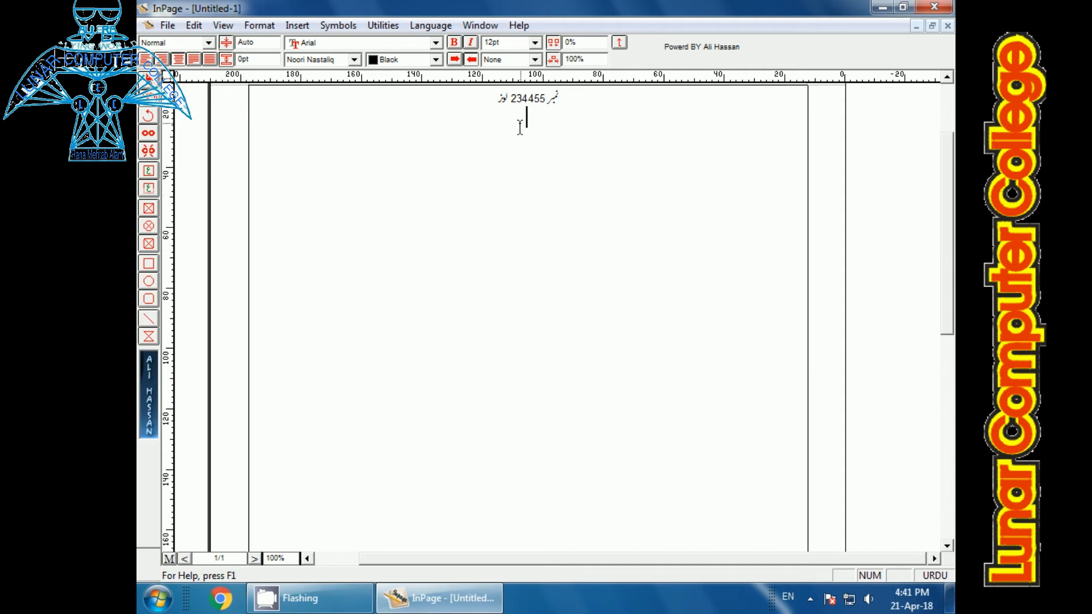
Step: Make the centered نمبر 234455 line bold and italic and place the cursor on the line below
{"action": "left_click", "coordinate": [162, 59]}
{"action": "left_click", "coordinate": [373, 48]}
{"action": "left_click", "coordinate": [372, 43]}
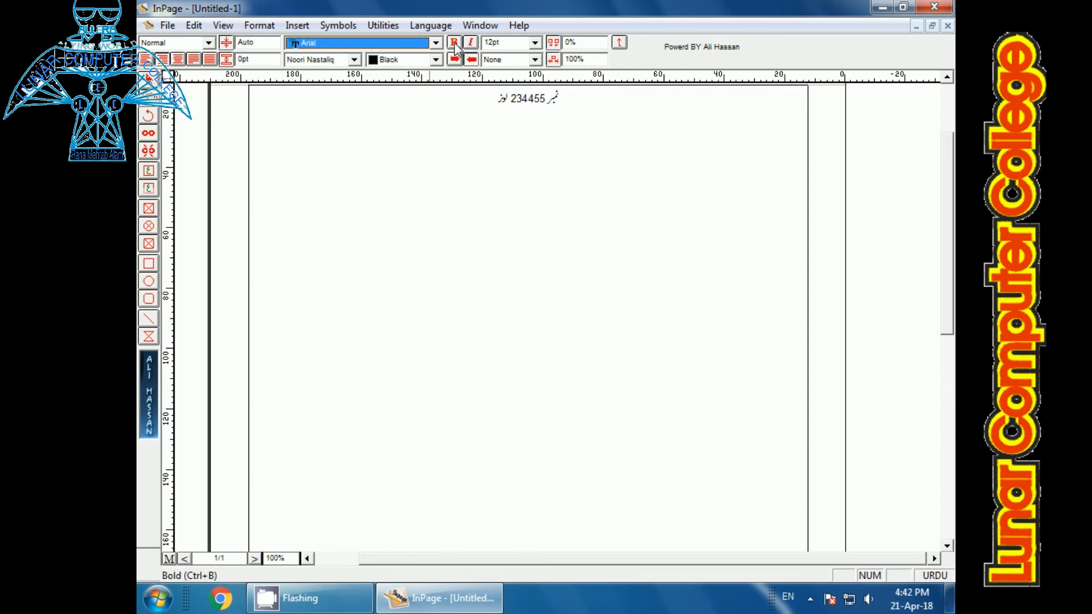
{"action": "left_click_drag", "start_coordinate": [568, 98], "coordinate": [478, 98]}
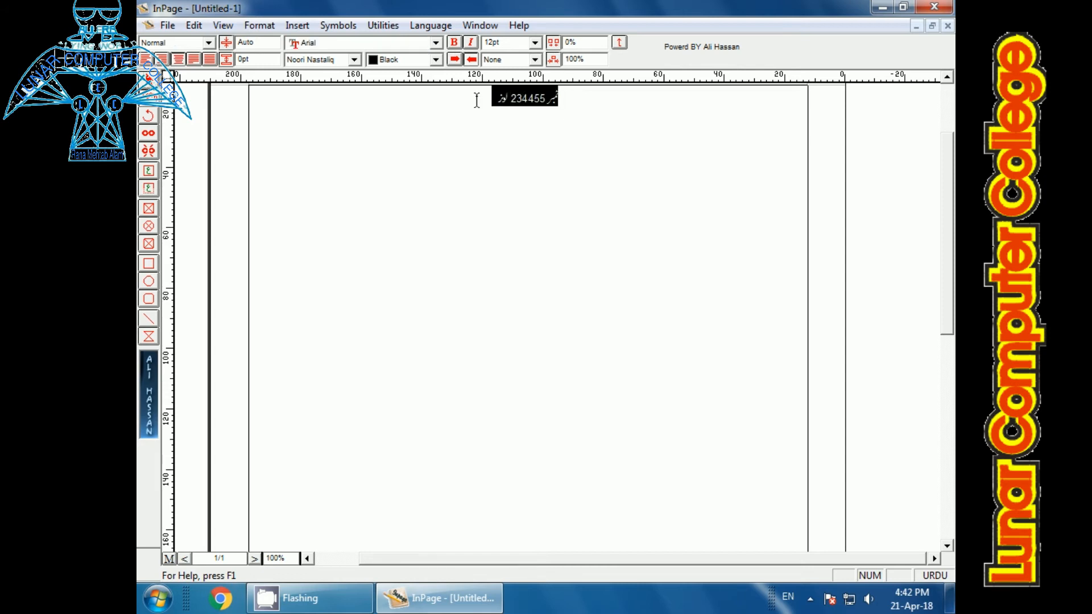
{"action": "left_click", "coordinate": [471, 43]}
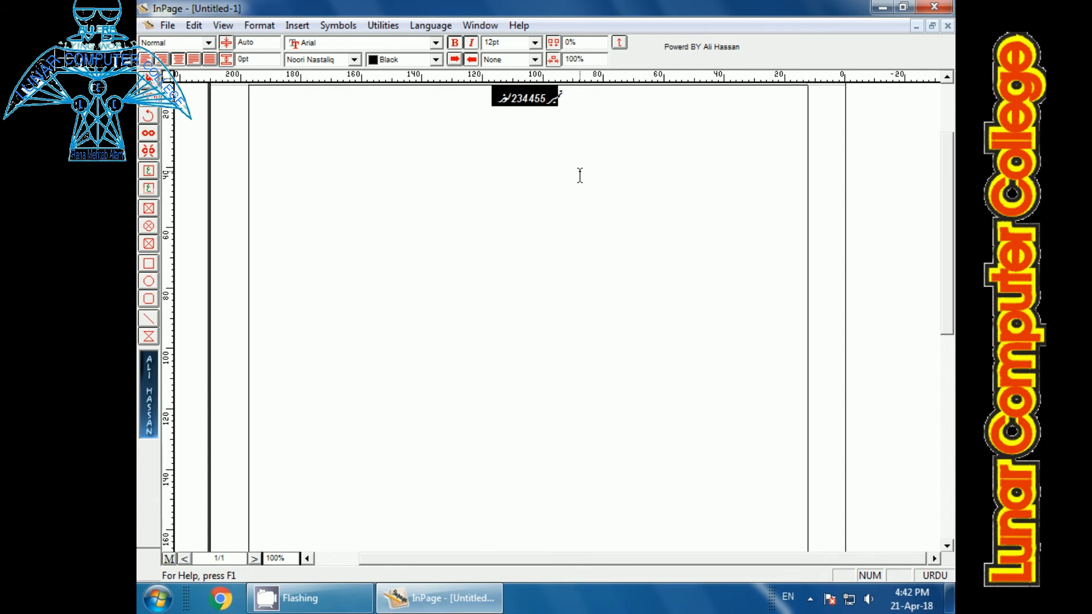
{"action": "key", "text": "ctrl+2"}
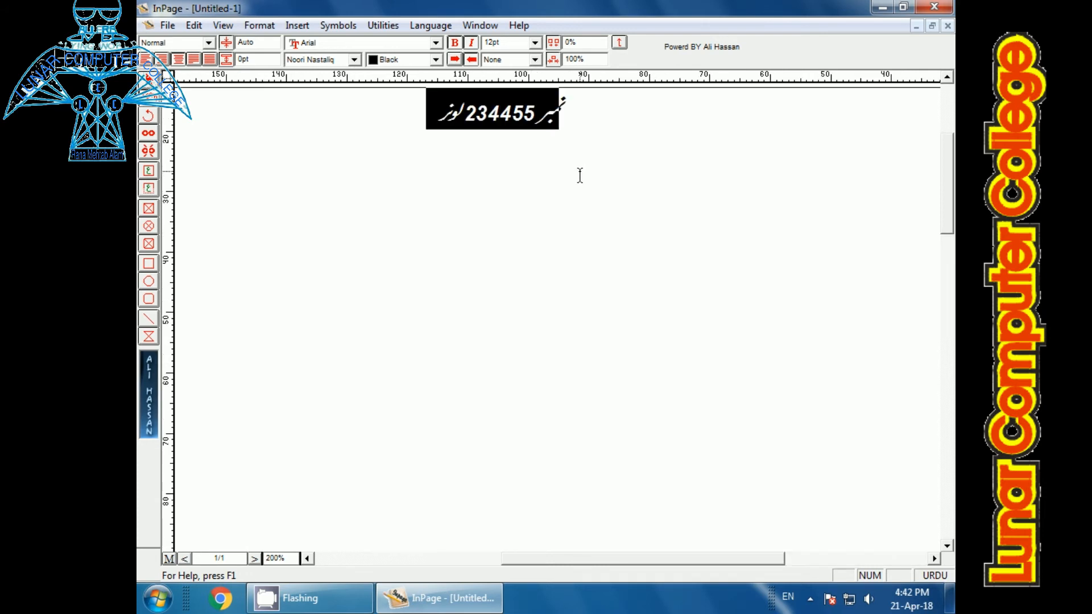
{"action": "left_click", "coordinate": [450, 155]}
{"action": "key", "text": "Return"}
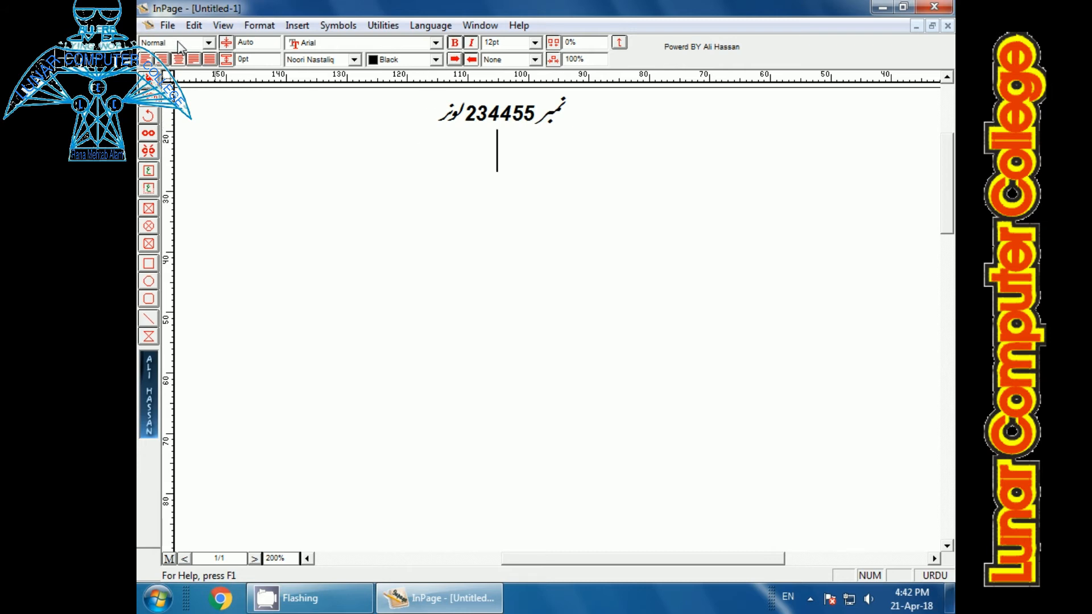
{"action": "left_click", "coordinate": [167, 25]}
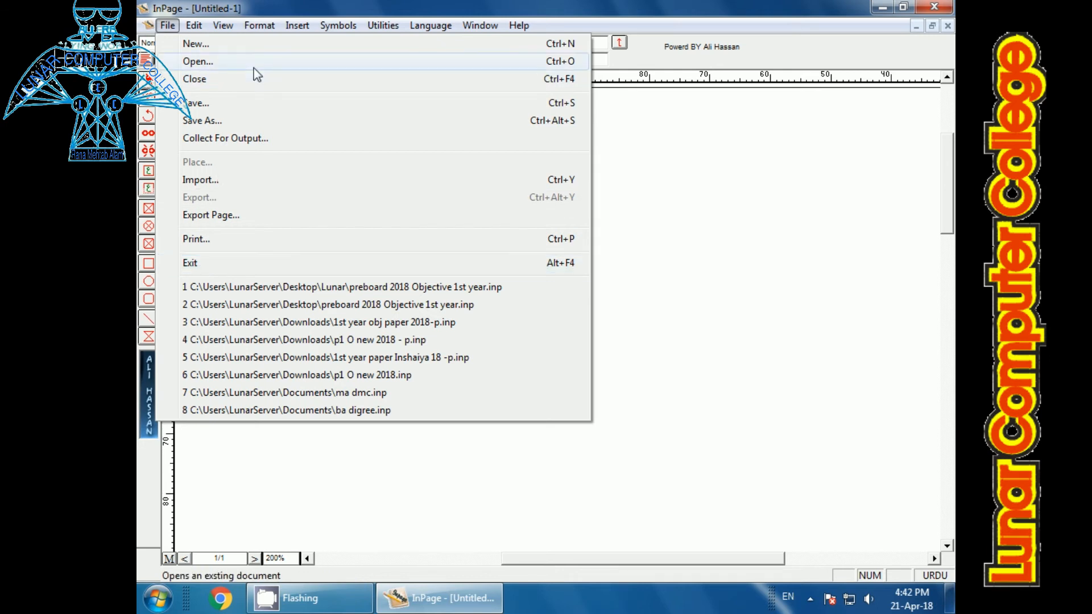
{"action": "mouse_move", "coordinate": [197, 30]}
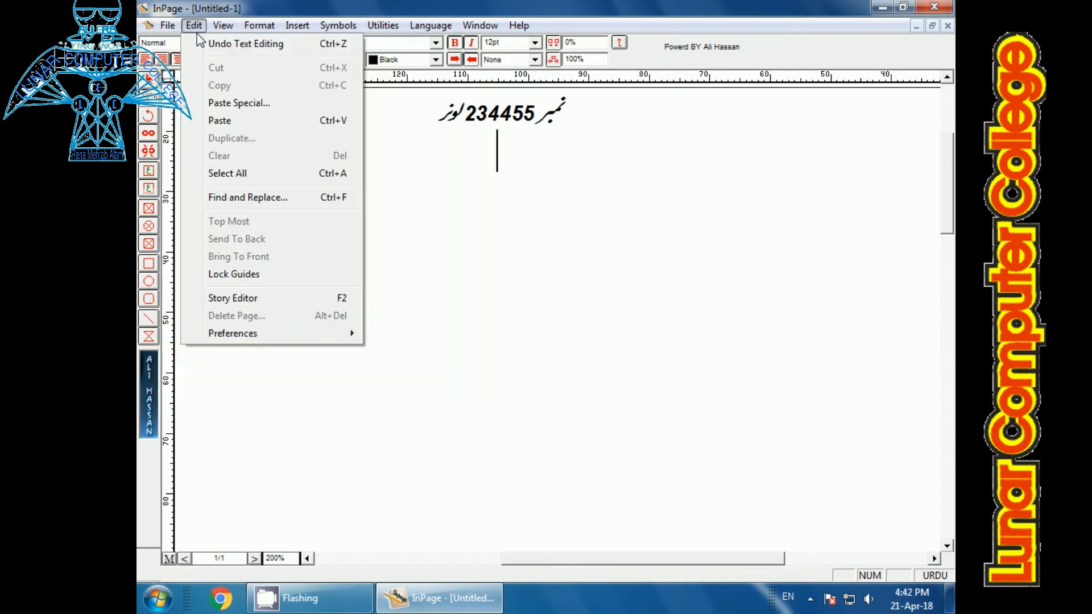
{"action": "left_click", "coordinate": [524, 219]}
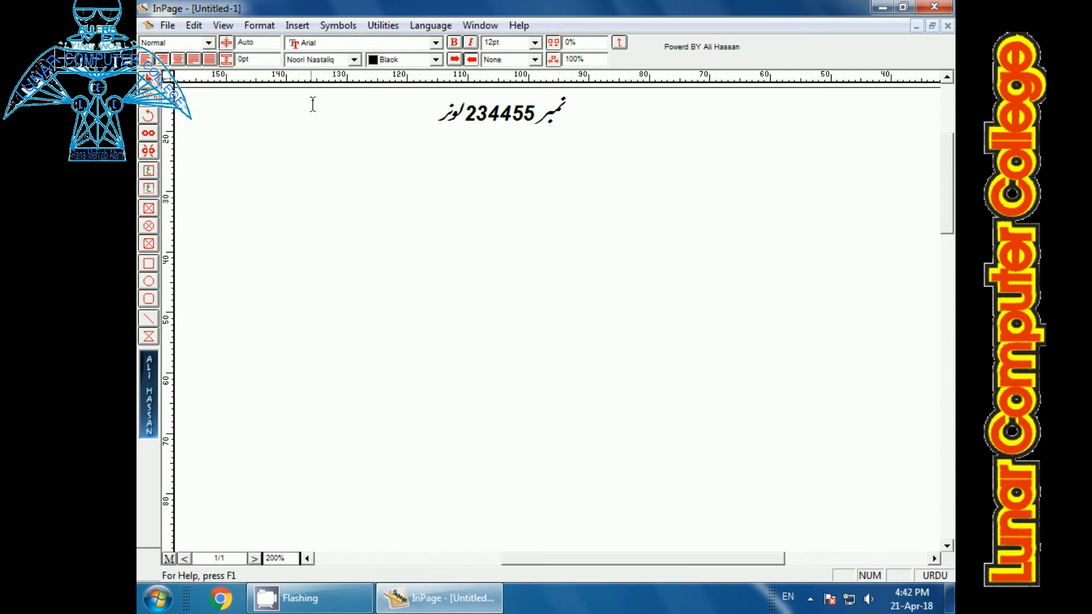
Step: Insert a table with 5 rows and 5 columns below the centered line
{"action": "left_click", "coordinate": [398, 101]}
{"action": "key", "text": "Return"}
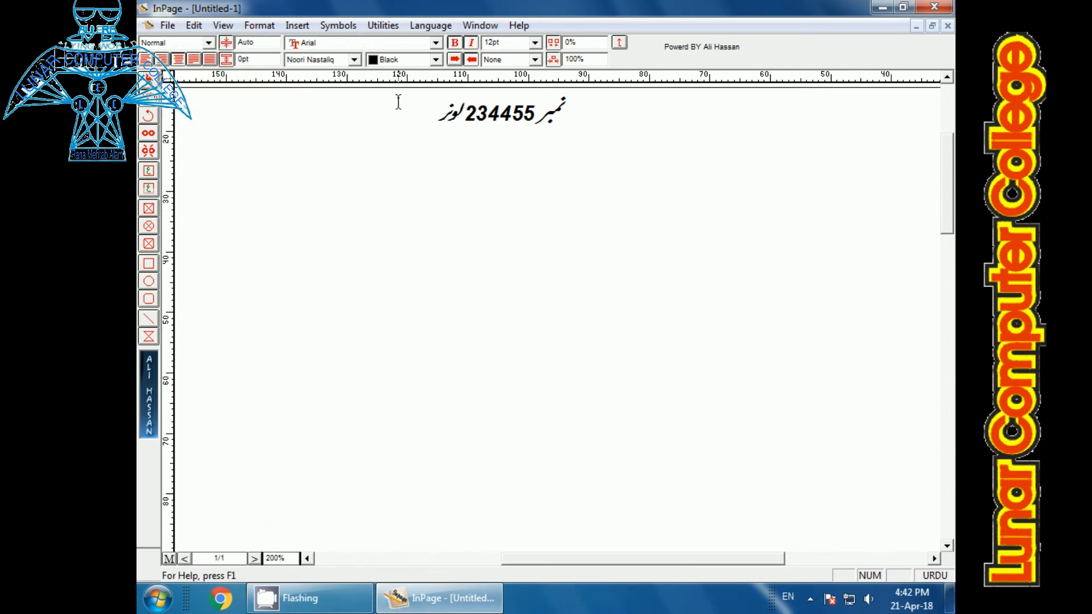
{"action": "left_click", "coordinate": [301, 28]}
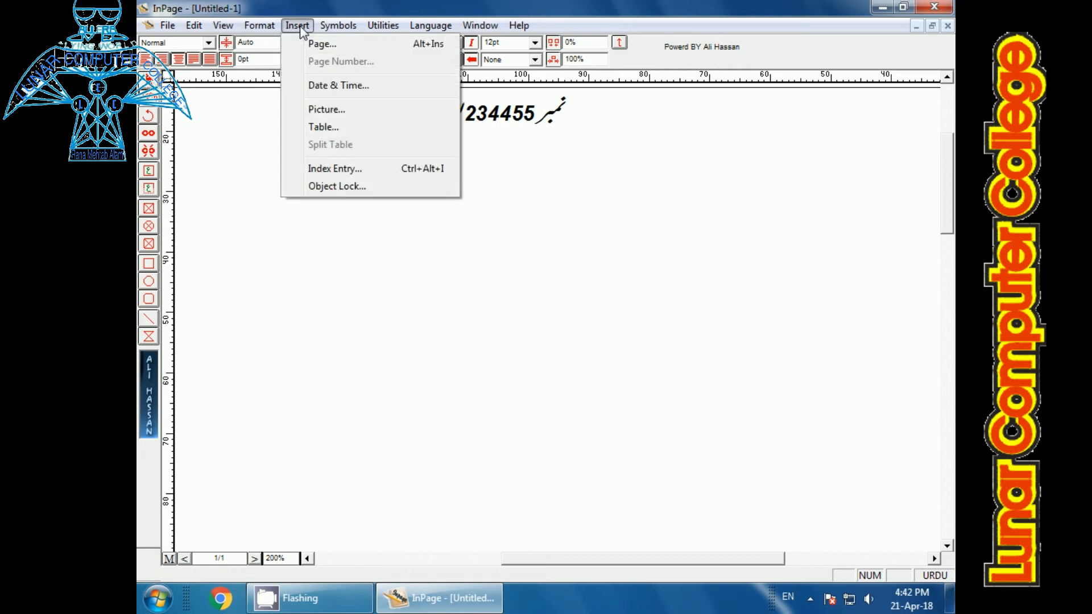
{"action": "left_click", "coordinate": [322, 127]}
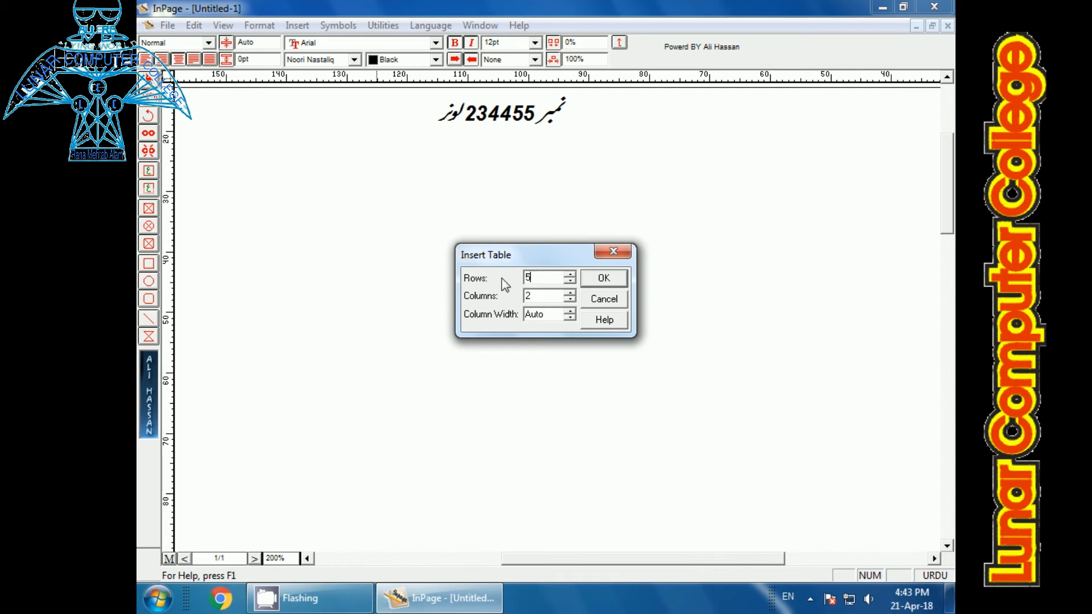
{"action": "key", "text": "Tab"}
{"action": "type", "text": "4"}
{"action": "left_click", "coordinate": [600, 276]}
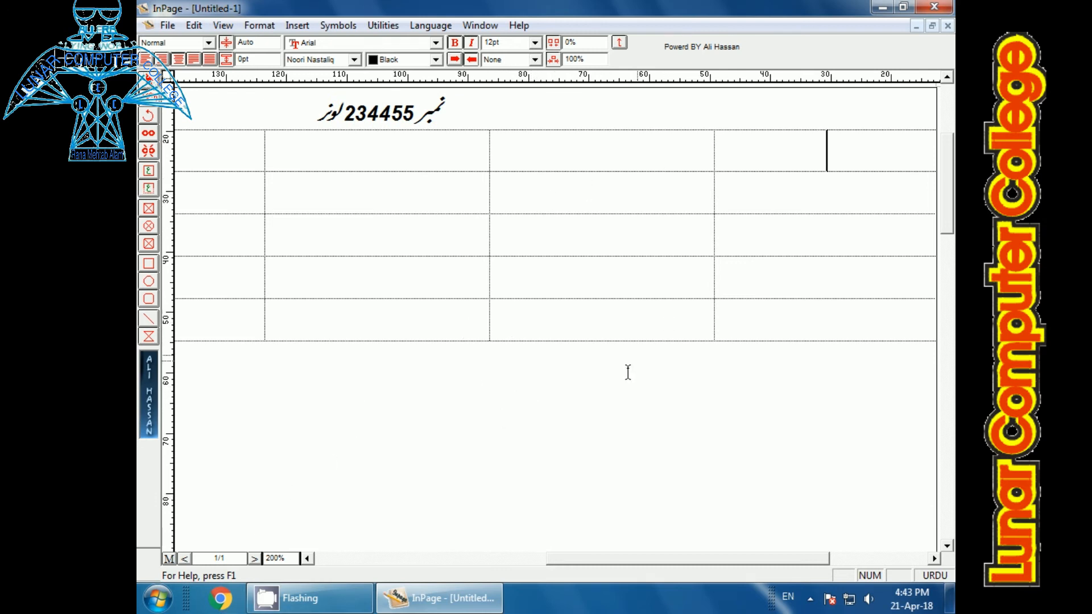
Step: Enter the heading نمبر in the first cell of the table's first row and move to the next cell
{"action": "key", "text": "ctrl+1"}
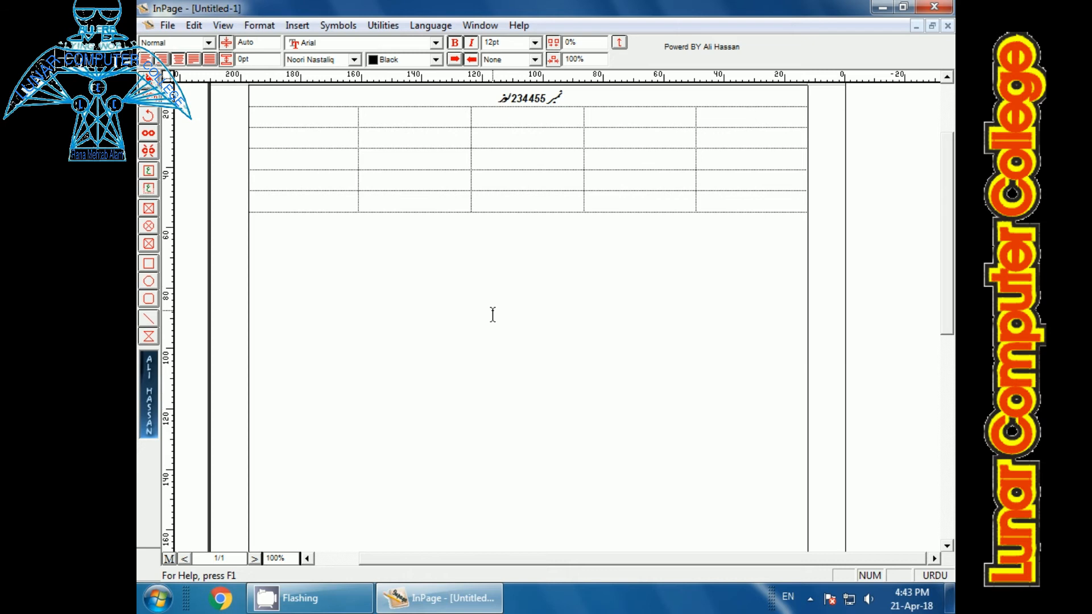
{"action": "type", "text": "نمبر"}
{"action": "key", "text": "Tab"}
Step: Fill all cells of the table's first row with a gray color through Table Format
{"action": "left_click_drag", "start_coordinate": [768, 117], "coordinate": [272, 116]}
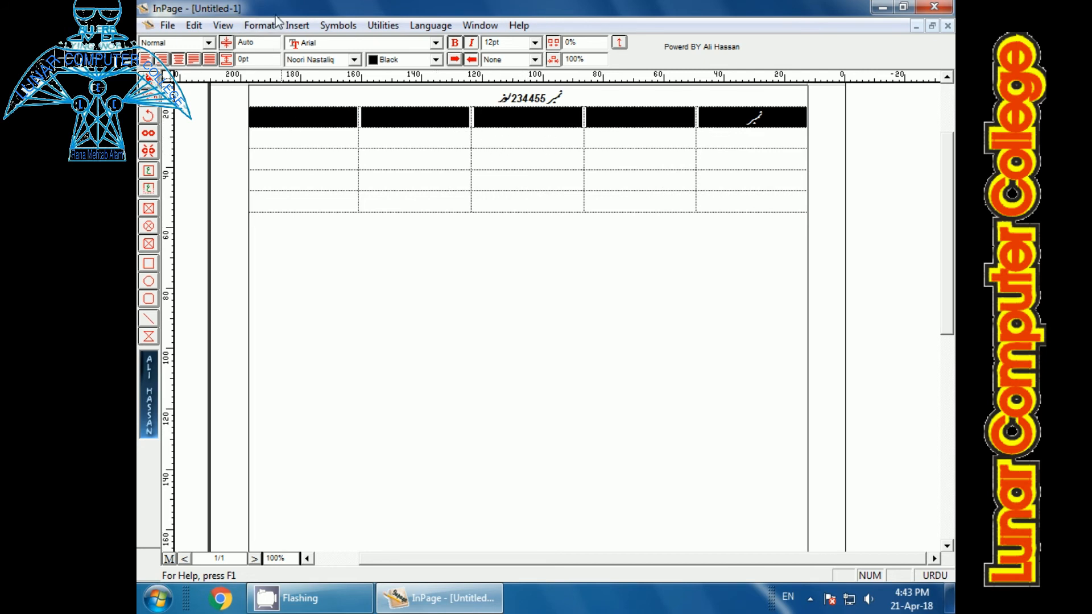
{"action": "left_click", "coordinate": [260, 28]}
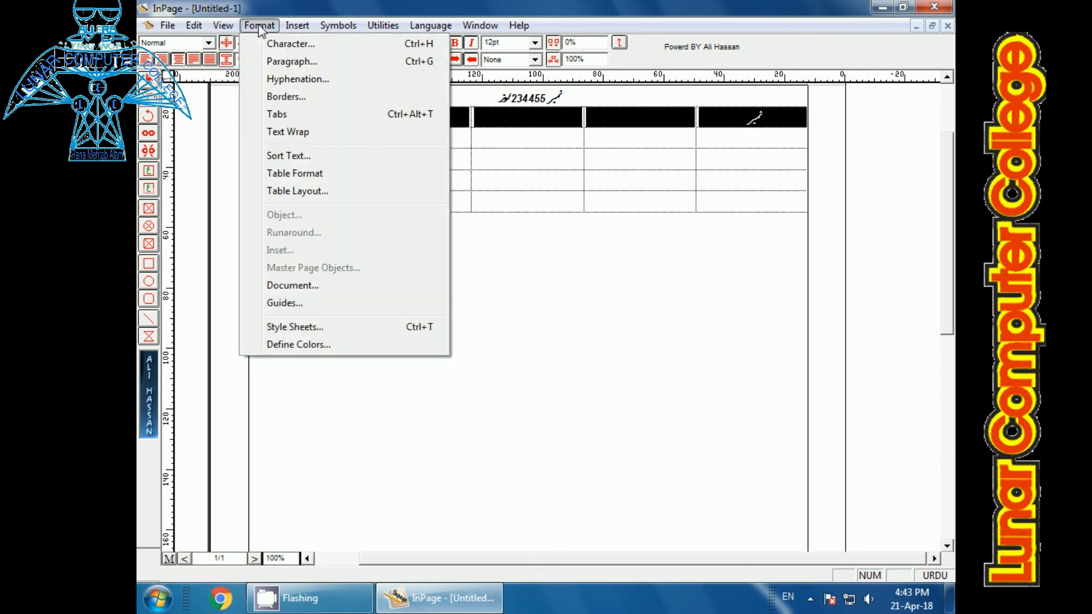
{"action": "left_click", "coordinate": [302, 171]}
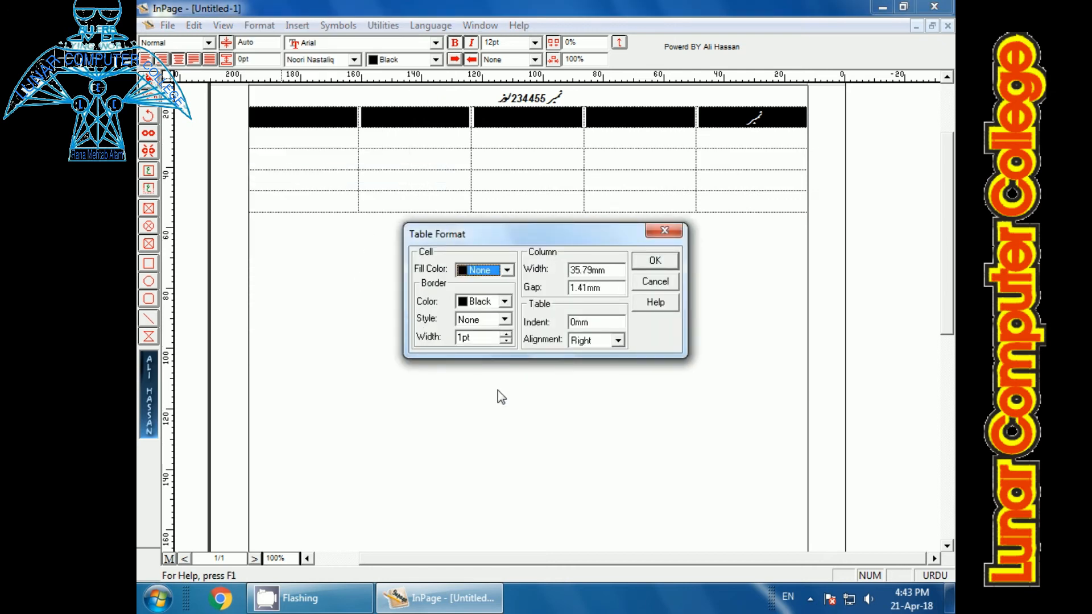
{"action": "left_click", "coordinate": [505, 271]}
{"action": "left_click", "coordinate": [509, 311]}
{"action": "left_click", "coordinate": [509, 310]}
{"action": "left_click", "coordinate": [491, 300]}
{"action": "left_click", "coordinate": [650, 265]}
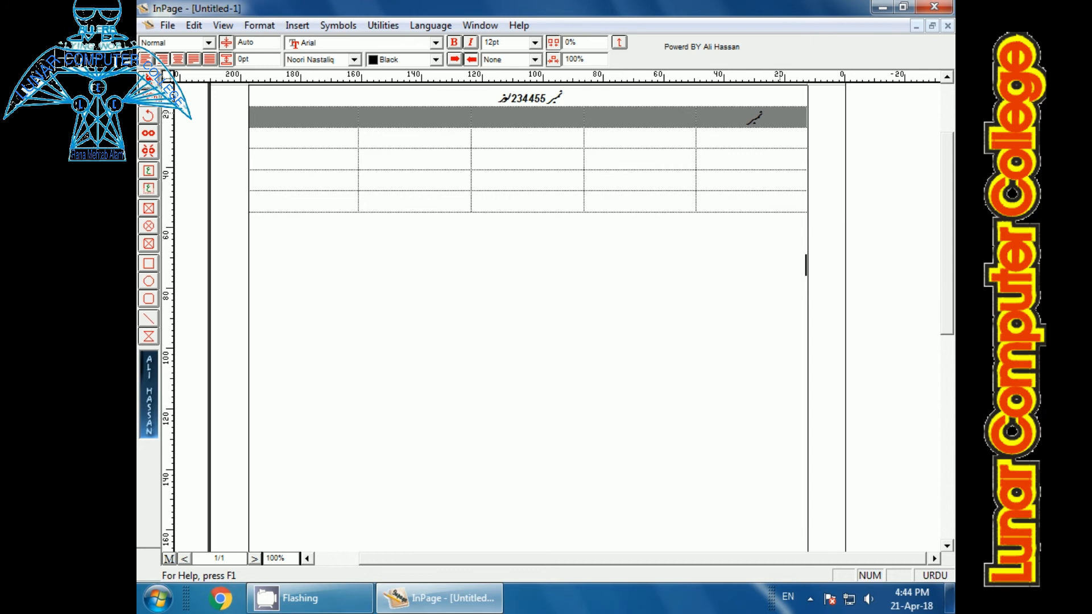
Step: Select all the table's rows and give their cells a solid black border through Table Format
{"action": "left_click_drag", "start_coordinate": [776, 129], "coordinate": [280, 199]}
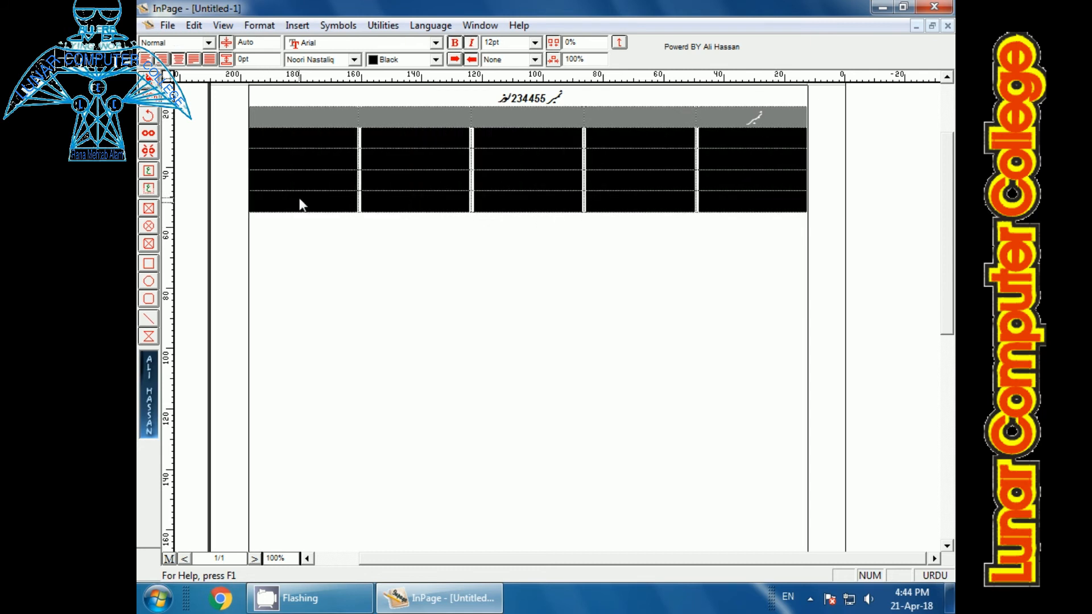
{"action": "left_click", "coordinate": [256, 26]}
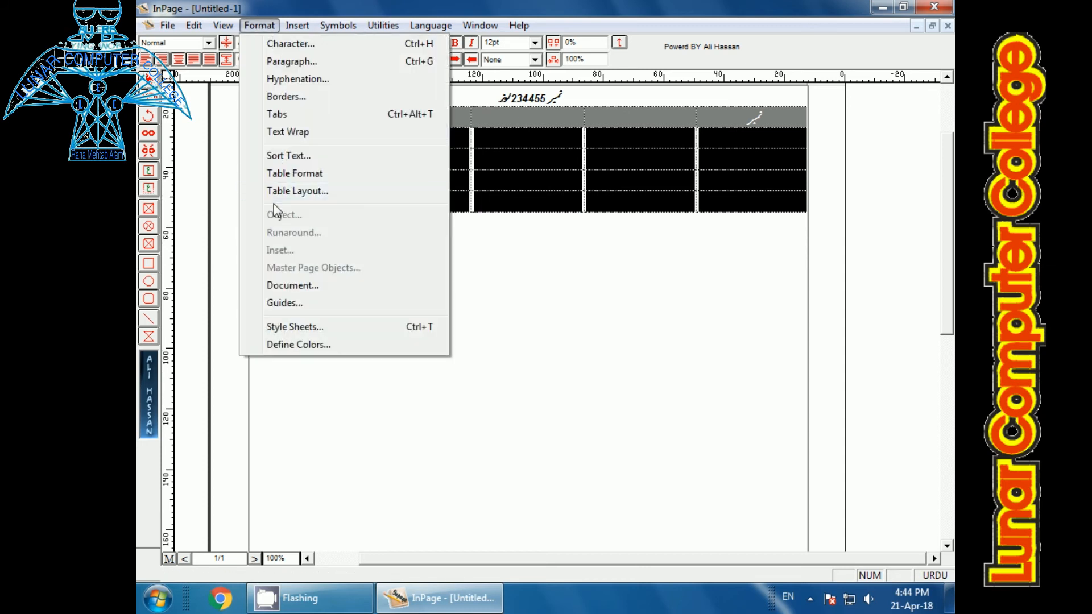
{"action": "left_click", "coordinate": [303, 176]}
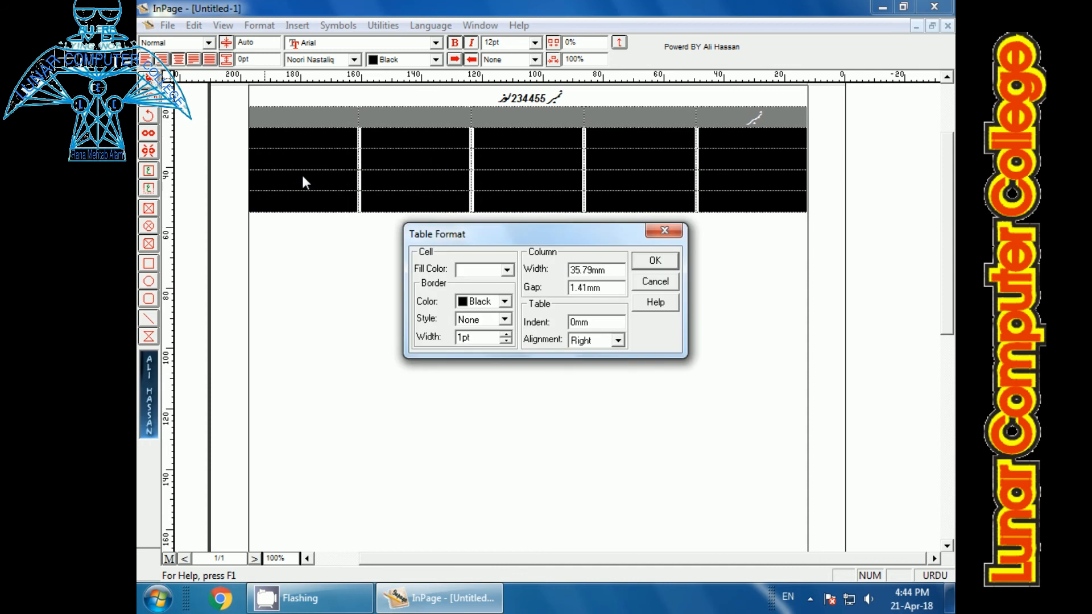
{"action": "left_click", "coordinate": [505, 321]}
{"action": "left_click", "coordinate": [505, 333]}
{"action": "left_click", "coordinate": [648, 260]}
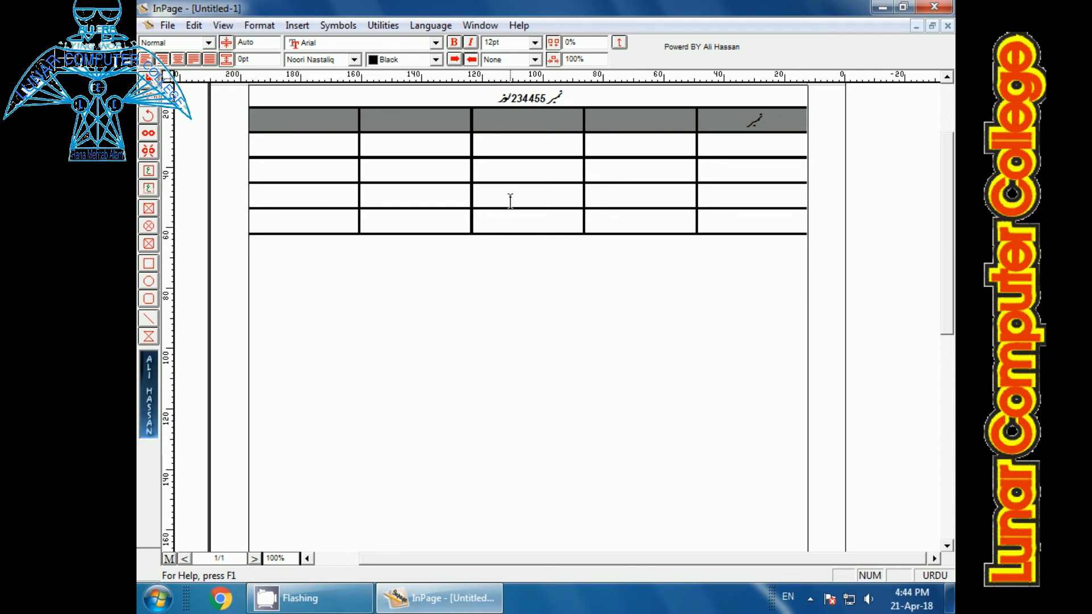
Step: Select the middle-column cells in the table's last two rows and delete those two rows through Table Layout
{"action": "left_click_drag", "start_coordinate": [509, 199], "coordinate": [512, 225]}
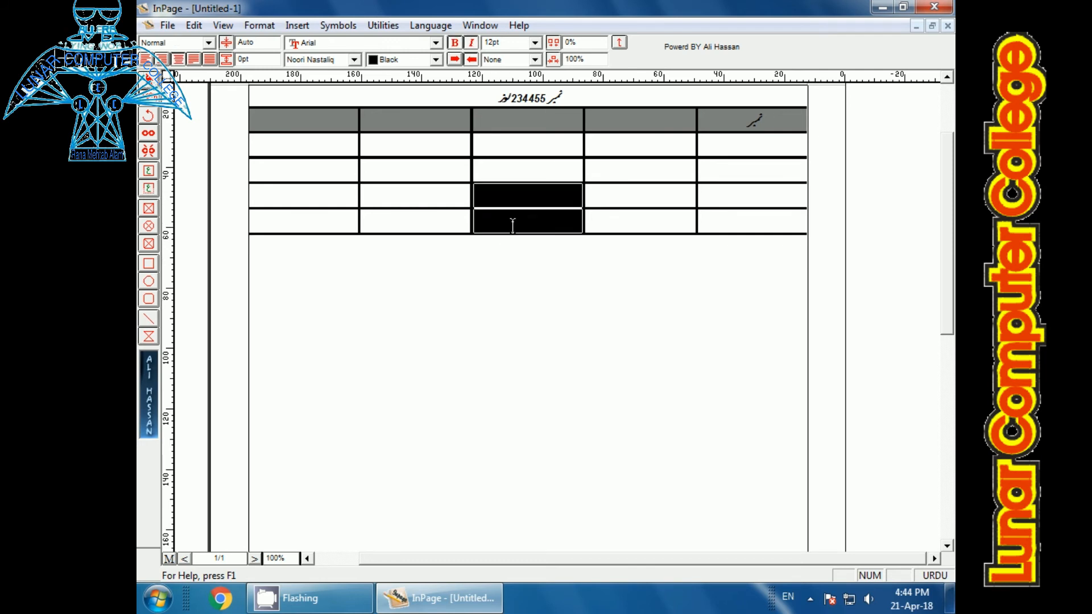
{"action": "left_click", "coordinate": [259, 26]}
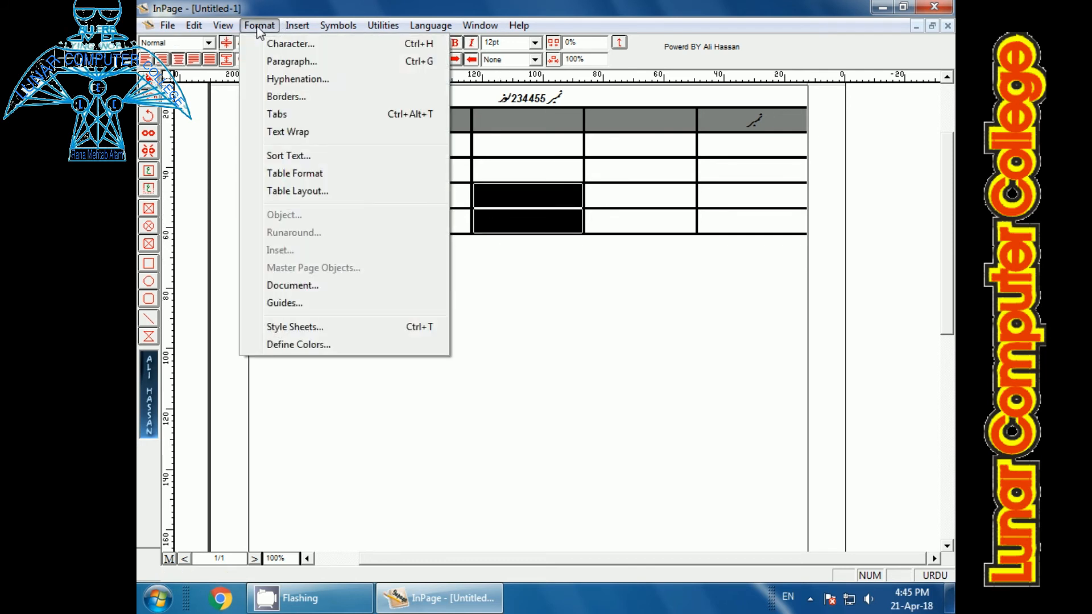
{"action": "left_click", "coordinate": [300, 191]}
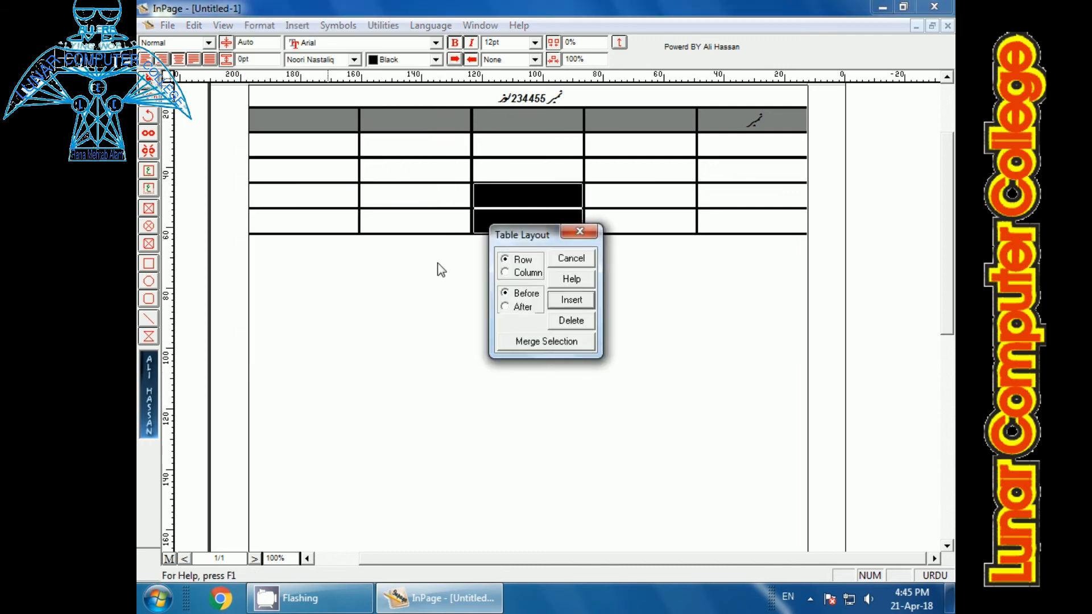
{"action": "left_click", "coordinate": [564, 321]}
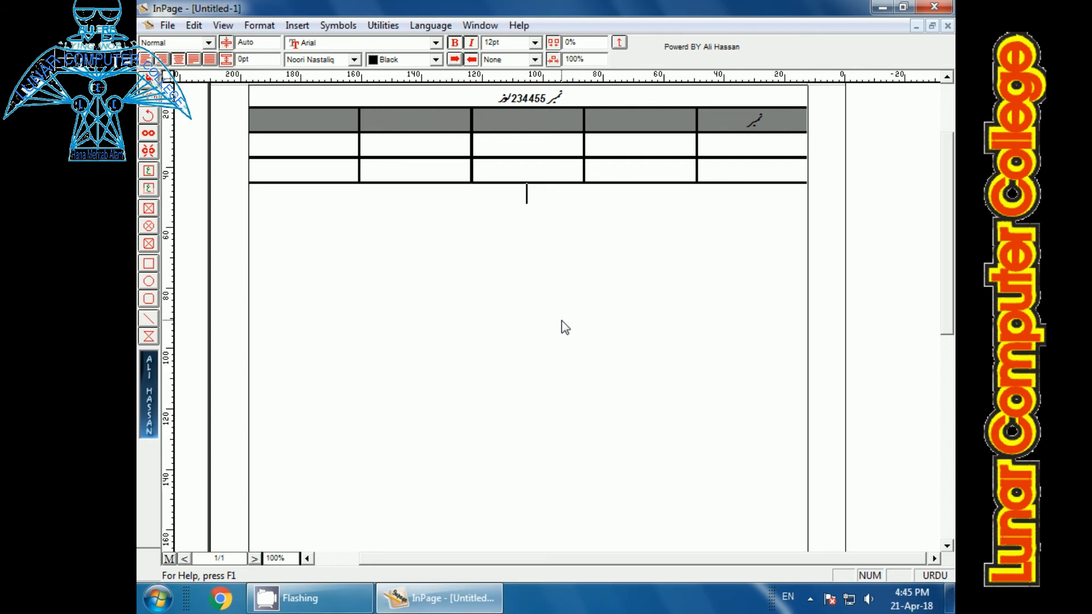
{"action": "left_click", "coordinate": [690, 165]}
{"action": "left_click", "coordinate": [258, 26]}
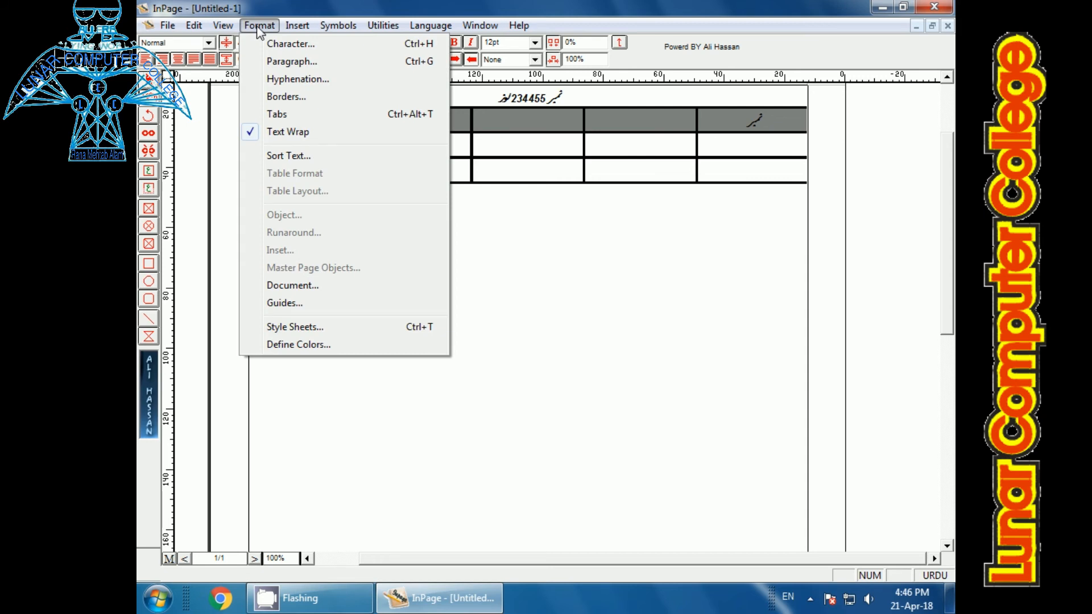
{"action": "left_click", "coordinate": [503, 256]}
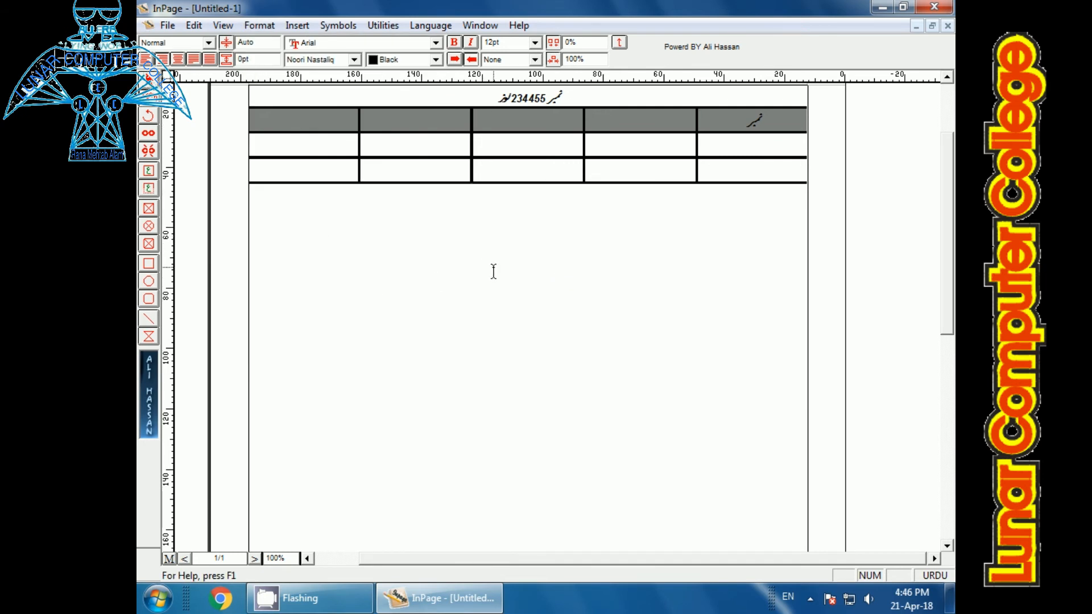
Step: Add blank lines below the table until the text cursor flows onto a second page
{"action": "key", "text": "Return"}
{"action": "key", "text": "Return"}
{"action": "key", "text": "Return"}
{"action": "key", "text": "Return"}
{"action": "key", "text": "Return"}
{"action": "key", "text": "Return"}
{"action": "key", "text": "Return"}
{"action": "key", "text": "Return"}
{"action": "key", "text": "Return"}
{"action": "key", "text": "Return"}
{"action": "key", "text": "Return"}
{"action": "key", "text": "Return"}
{"action": "key", "text": "Return"}
{"action": "key", "text": "Return"}
{"action": "key", "text": "Return"}
{"action": "key", "text": "Return"}
{"action": "key", "text": "Return"}
{"action": "key", "text": "Return"}
{"action": "key", "text": "Return"}
{"action": "key", "text": "Return"}
{"action": "key", "text": "Return"}
{"action": "key", "text": "Return"}
{"action": "key", "text": "Return"}
{"action": "key", "text": "Return"}
{"action": "key", "text": "Return"}
{"action": "key", "text": "Return"}
{"action": "key", "text": "Return"}
{"action": "key", "text": "Return"}
{"action": "key", "text": "Return"}
{"action": "key", "text": "Return"}
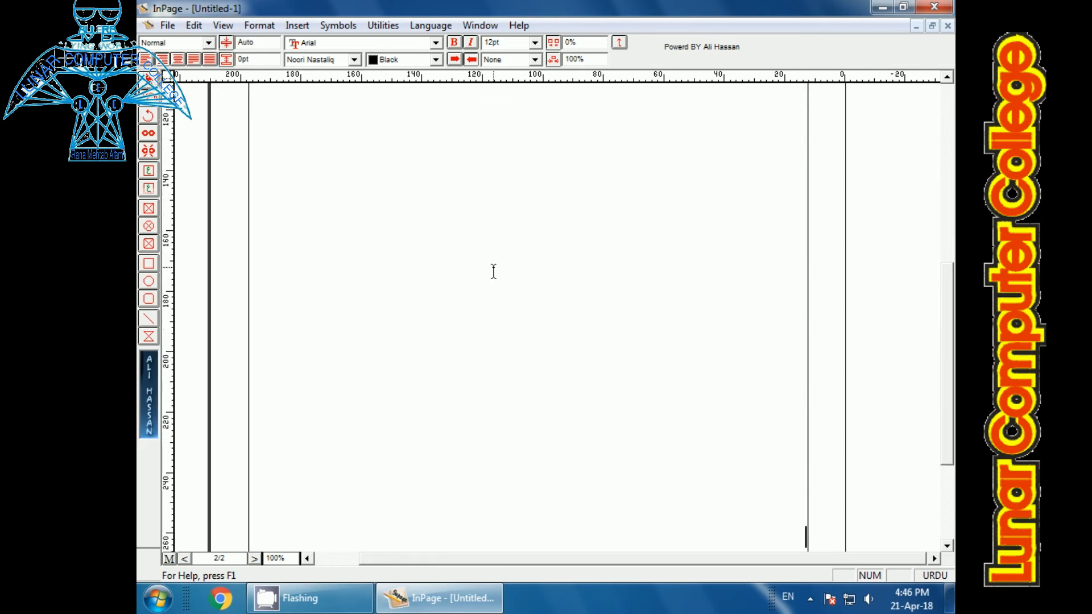
Step: View the top of page 2 and jump back to page 1 by entering its page number
{"action": "left_click", "coordinate": [225, 556]}
{"action": "scroll", "coordinate": [584, 302], "scroll_direction": "up", "scroll_amount": 10}
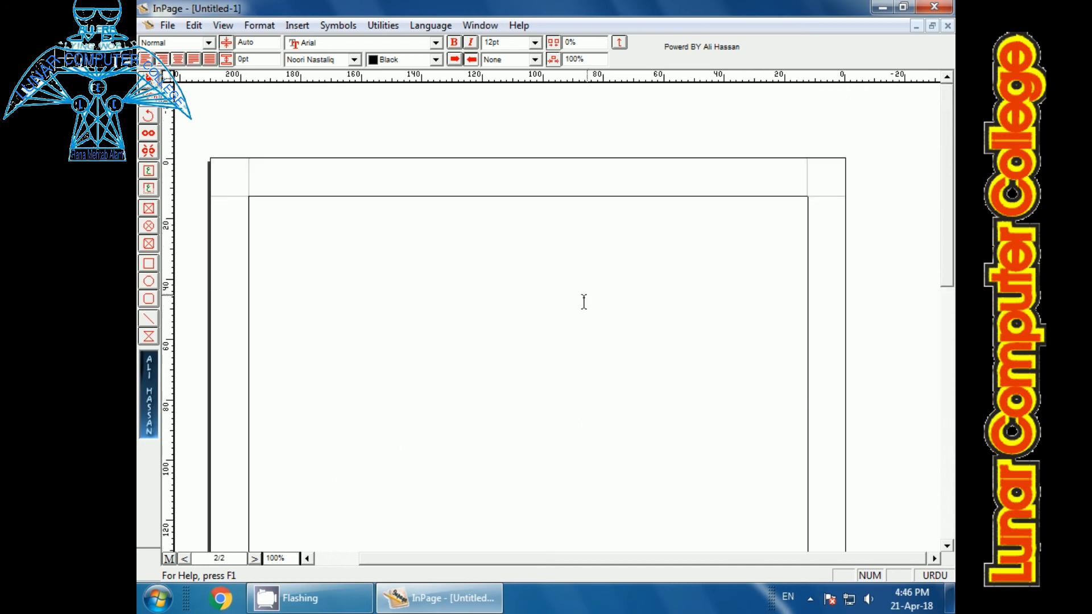
{"action": "left_click", "coordinate": [221, 558]}
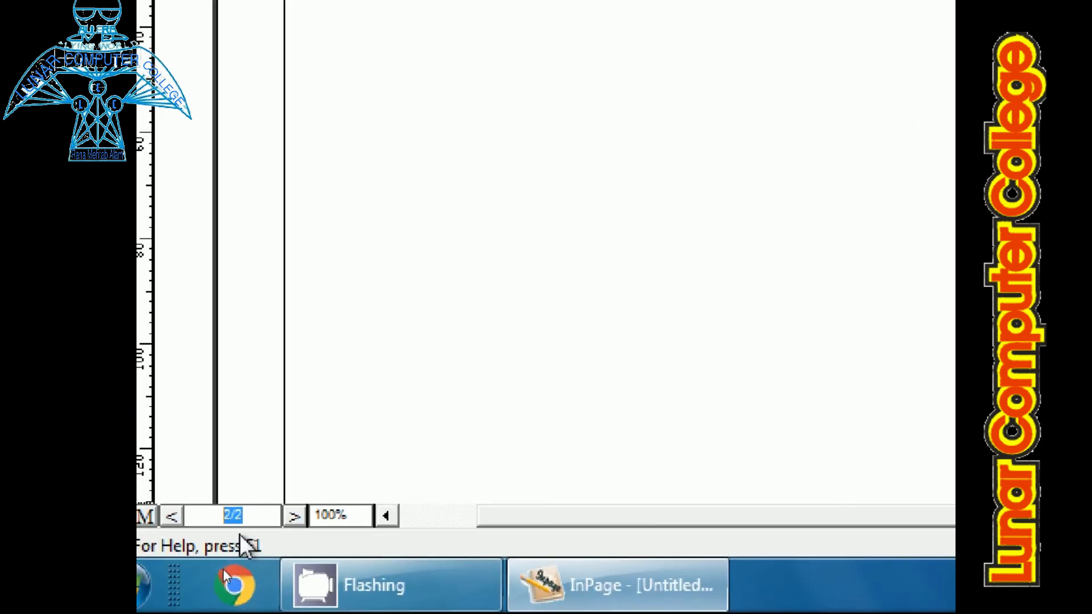
{"action": "type", "text": "1"}
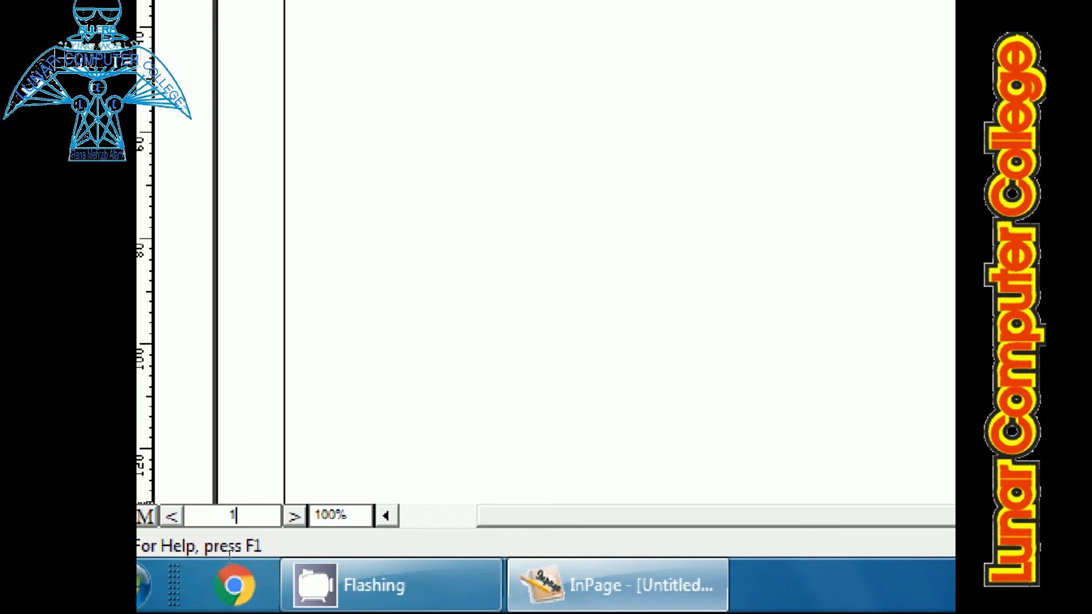
{"action": "key", "text": "Return"}
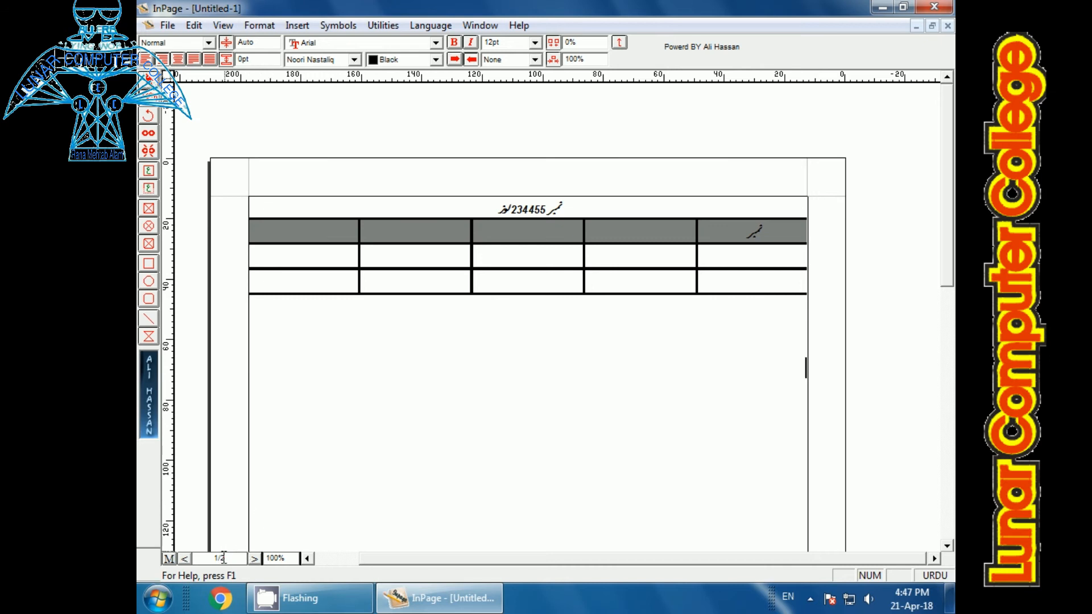
Step: Delete page 2 from the document with the Delete Page range set from 2 to 2
{"action": "left_click", "coordinate": [202, 26]}
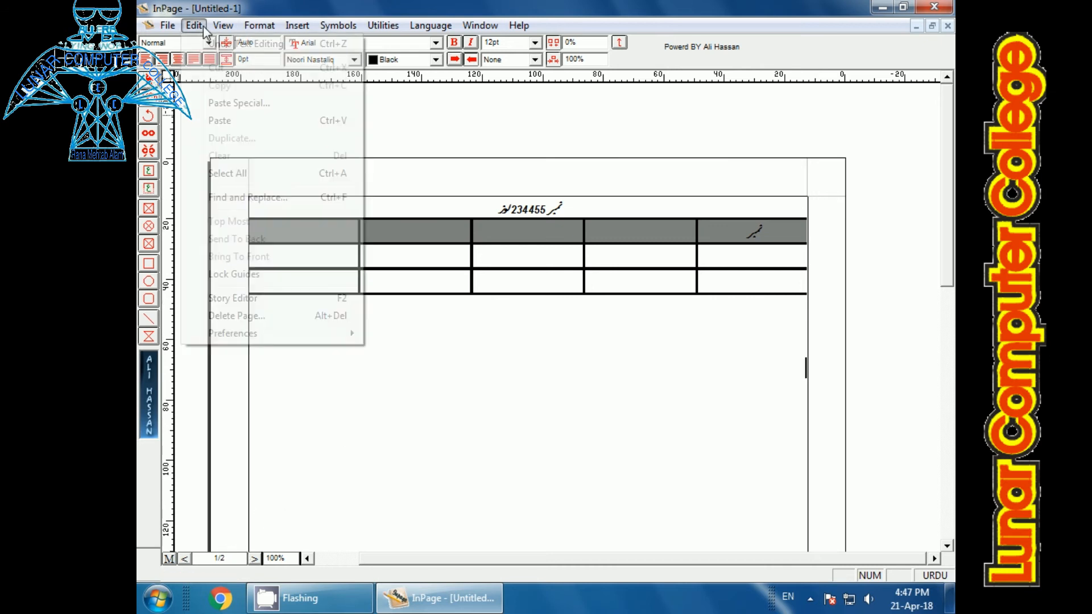
{"action": "mouse_move", "coordinate": [222, 26]}
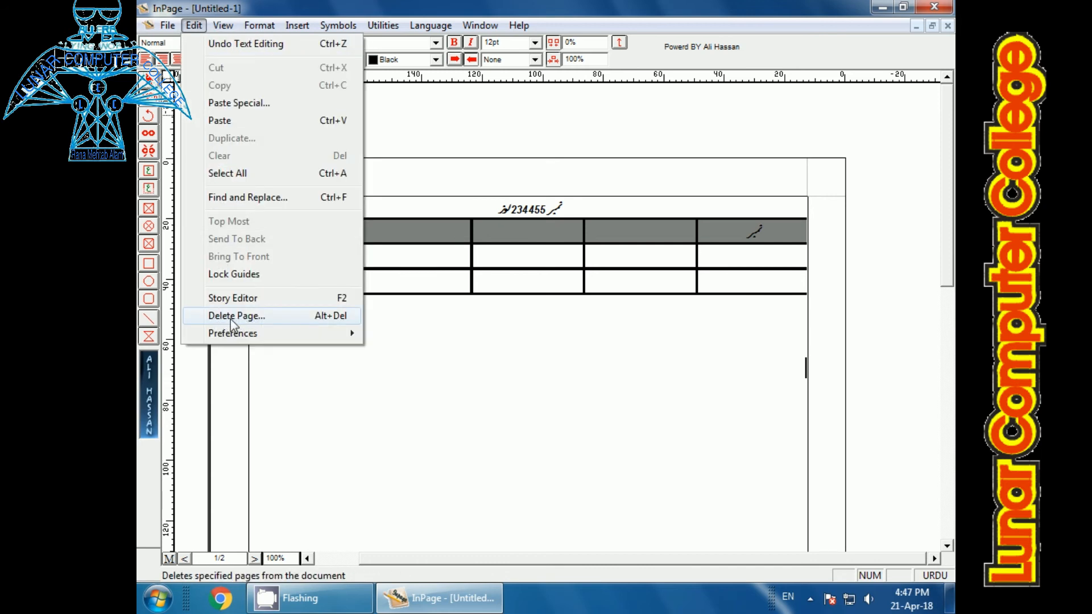
{"action": "left_click", "coordinate": [326, 323]}
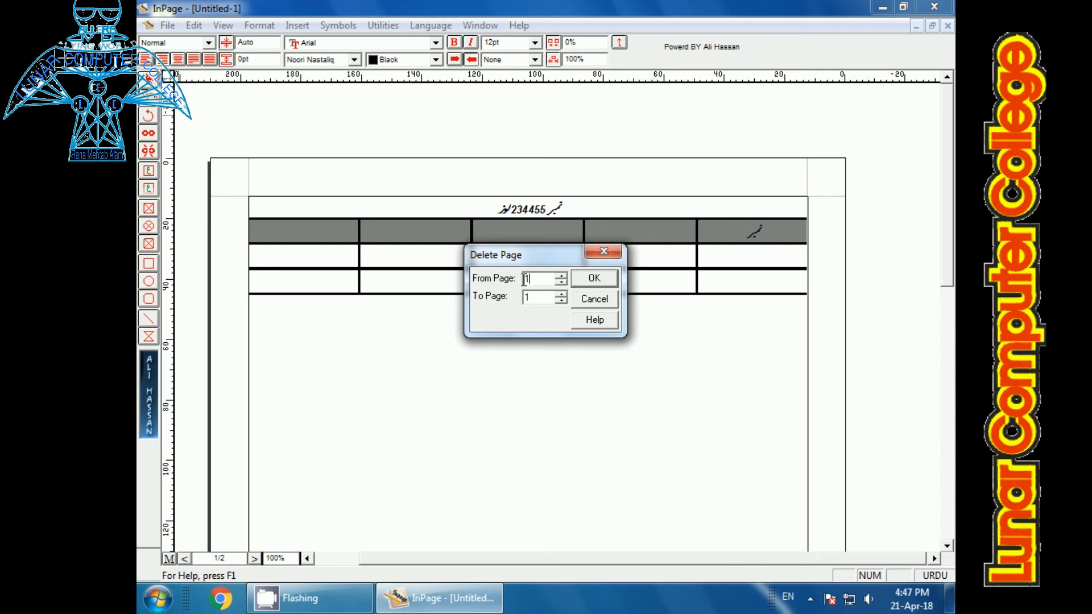
{"action": "type", "text": "2"}
{"action": "double_click", "coordinate": [537, 298]}
{"action": "type", "text": "2"}
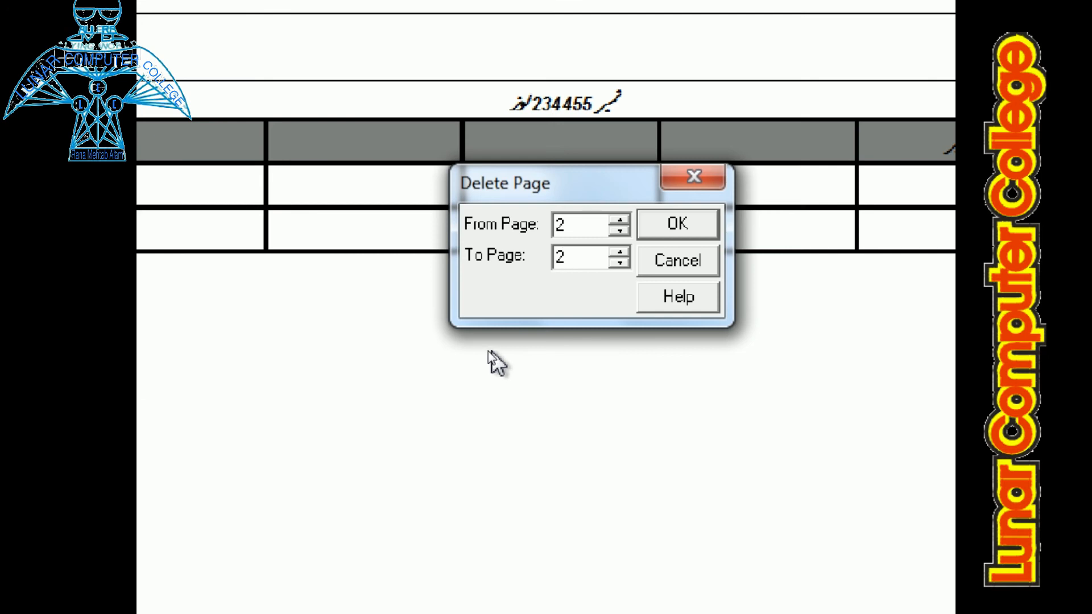
{"action": "left_click", "coordinate": [696, 224]}
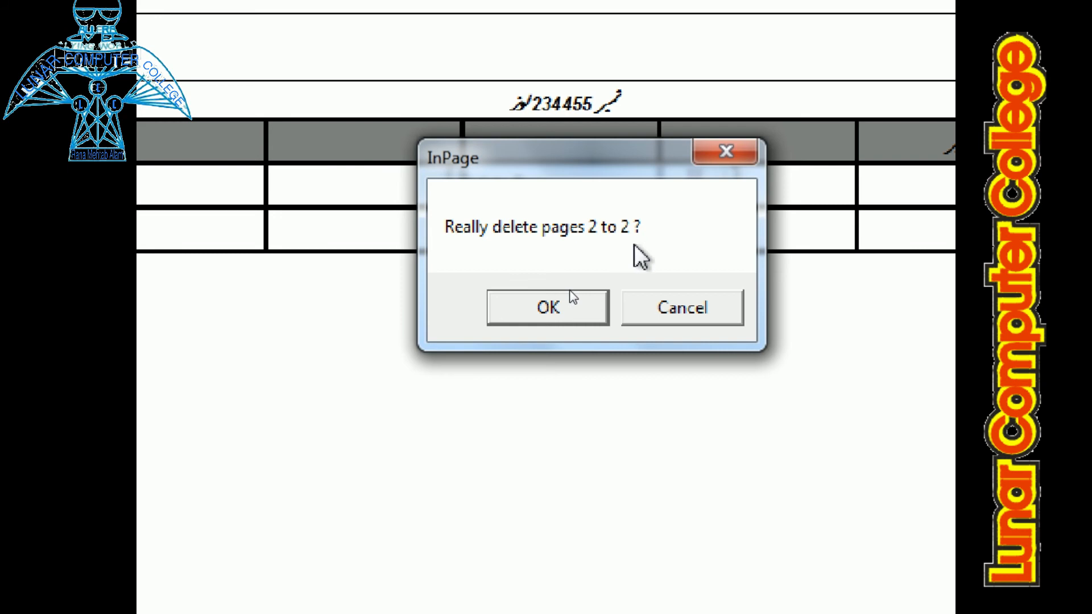
{"action": "left_click", "coordinate": [569, 308]}
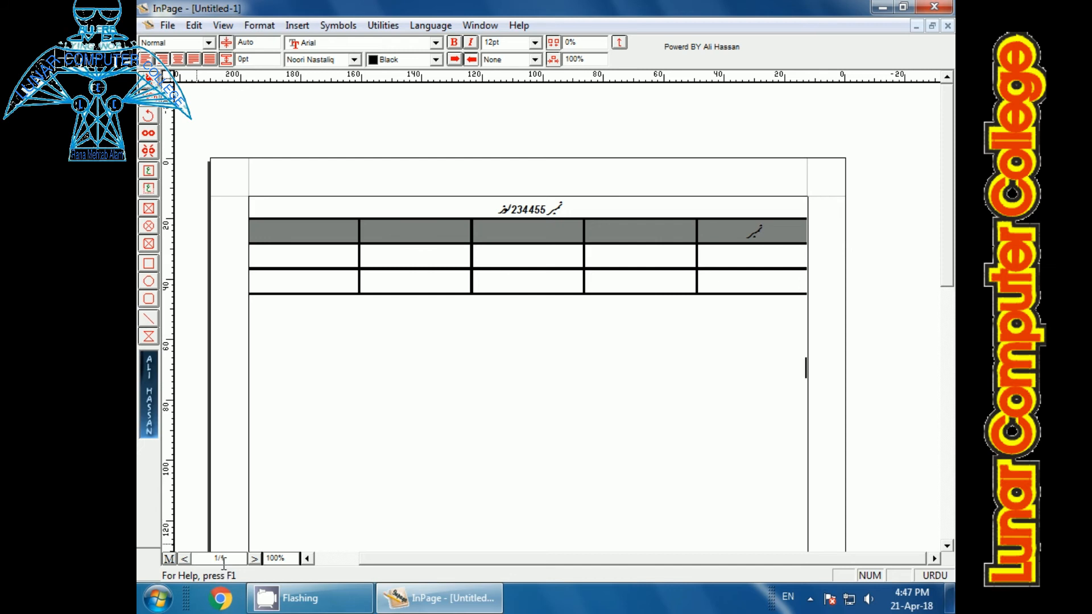
Step: Select the page's main text frame with the object selection tool
{"action": "left_click", "coordinate": [261, 533]}
{"action": "left_click", "coordinate": [149, 79]}
{"action": "left_click", "coordinate": [274, 216]}
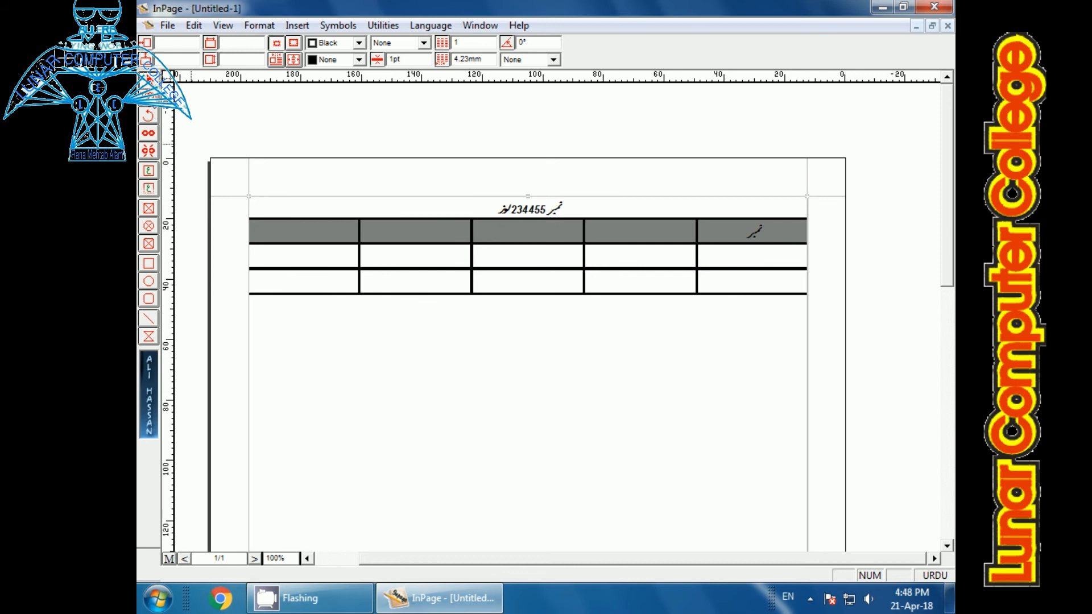
Step: Enter the sample Urdu text سجداسجداسجدکال below the table with the text tool and erase it again
{"action": "left_click", "coordinate": [148, 104]}
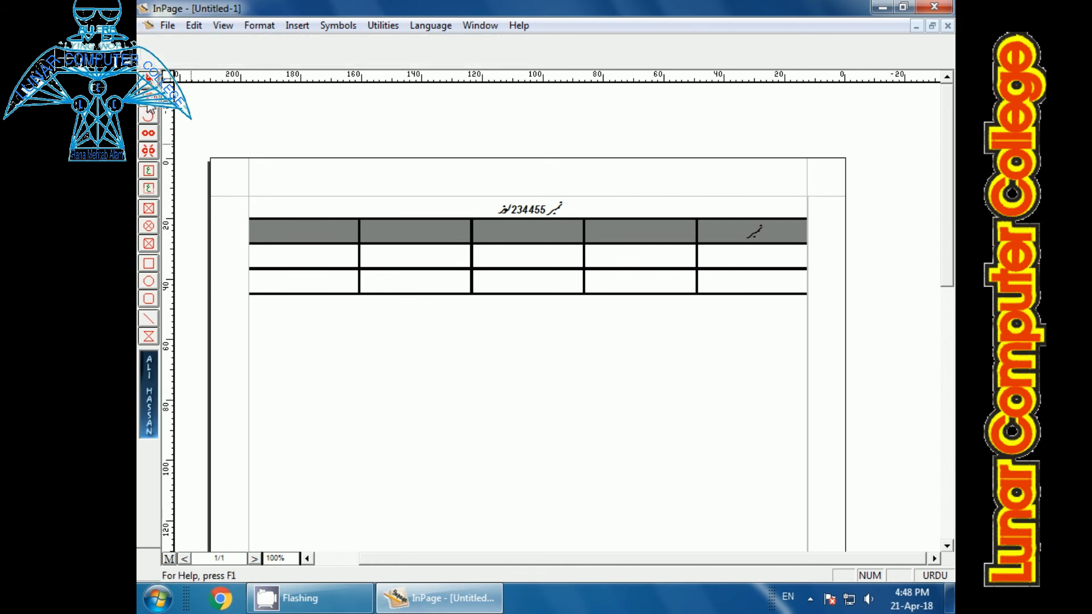
{"action": "left_click", "coordinate": [424, 364]}
{"action": "type", "text": "سجداسجداسجدکال"}
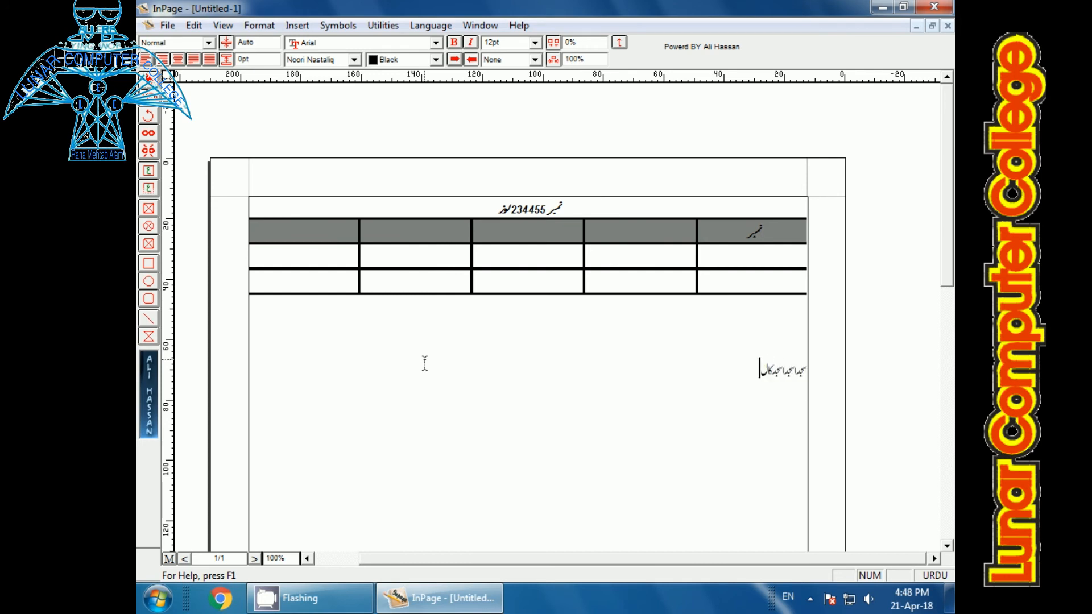
{"action": "key", "text": "BackSpace"}
{"action": "key", "text": "ctrl+2"}
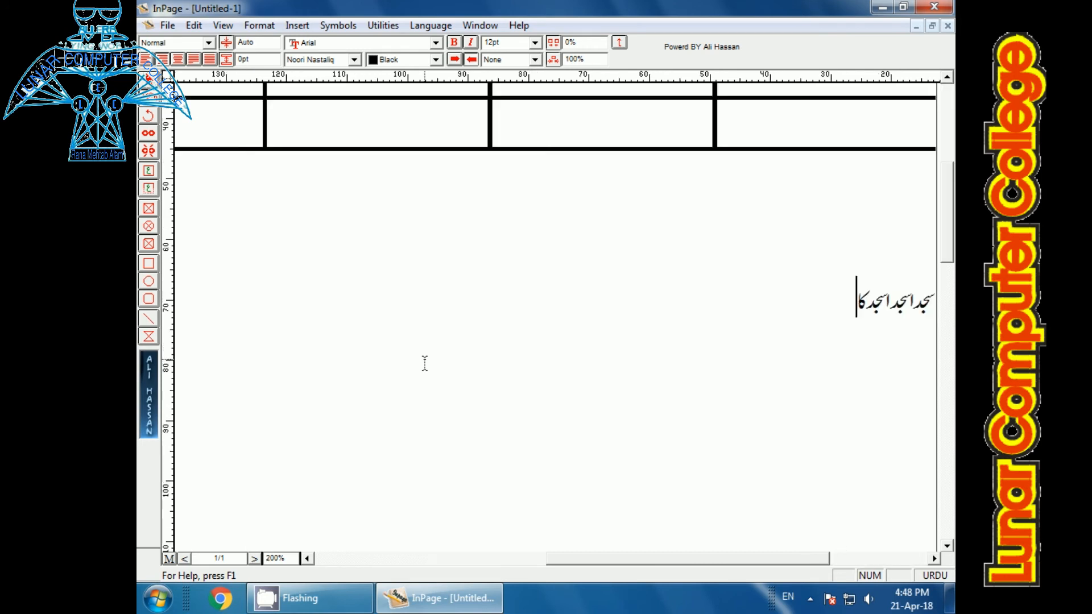
{"action": "key", "text": "BackSpace"}
{"action": "key", "text": "BackSpace"}
{"action": "key", "text": "BackSpace"}
{"action": "key", "text": "BackSpace"}
{"action": "key", "text": "BackSpace"}
{"action": "key", "text": "BackSpace"}
{"action": "key", "text": "BackSpace"}
{"action": "key", "text": "BackSpace"}
{"action": "key", "text": "BackSpace"}
{"action": "key", "text": "BackSpace"}
{"action": "key", "text": "BackSpace"}
{"action": "key", "text": "BackSpace"}
{"action": "key", "text": "BackSpace"}
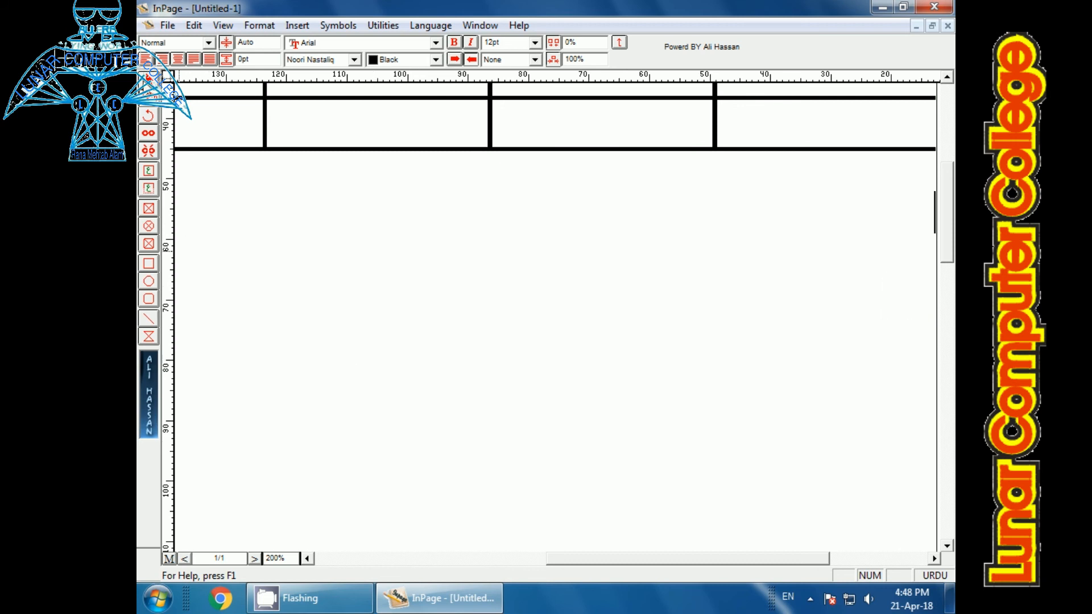
Step: Draw a rectangular text box below the table, try sample Urdu text in it and clear that text
{"action": "left_click", "coordinate": [149, 118]}
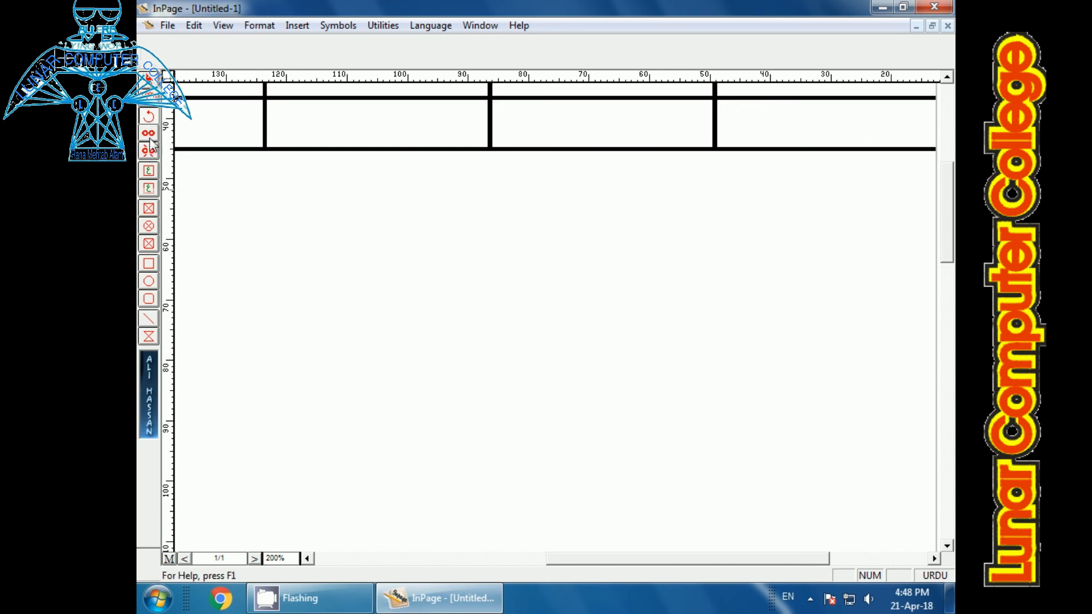
{"action": "left_click", "coordinate": [149, 171]}
{"action": "left_click_drag", "start_coordinate": [255, 201], "coordinate": [506, 295]}
{"action": "type", "text": "فدفدسفس"}
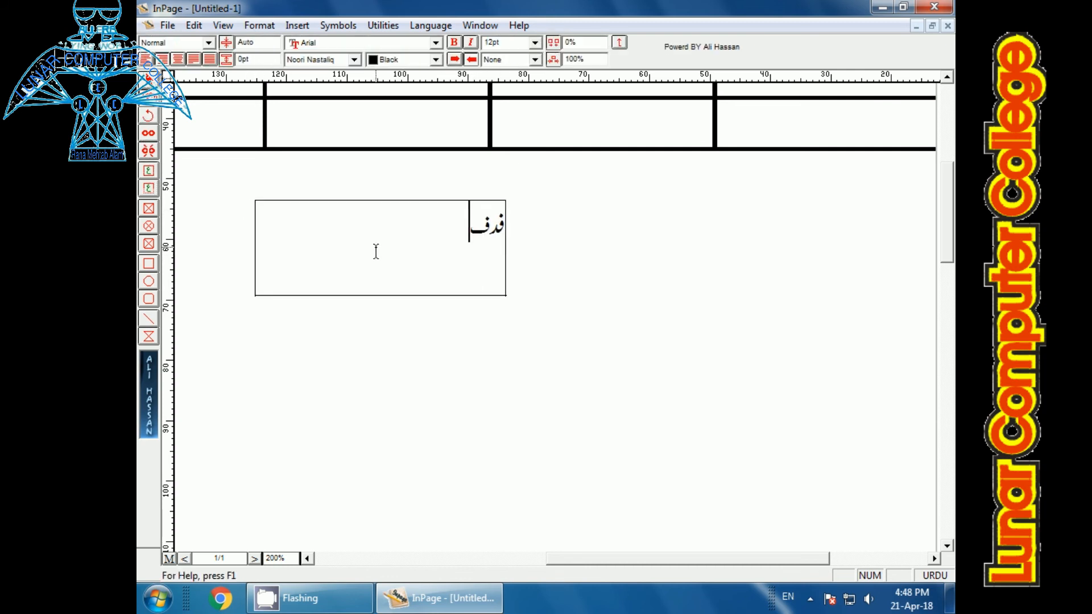
{"action": "key", "text": "BackSpace"}
{"action": "key", "text": "BackSpace"}
{"action": "key", "text": "BackSpace"}
{"action": "key", "text": "BackSpace"}
{"action": "key", "text": "BackSpace"}
{"action": "key", "text": "BackSpace"}
{"action": "key", "text": "BackSpace"}
Step: Draw a picture box about 22 mm wide and 16 mm high beside the text box, then open and cancel its picture import
{"action": "left_click", "coordinate": [156, 262]}
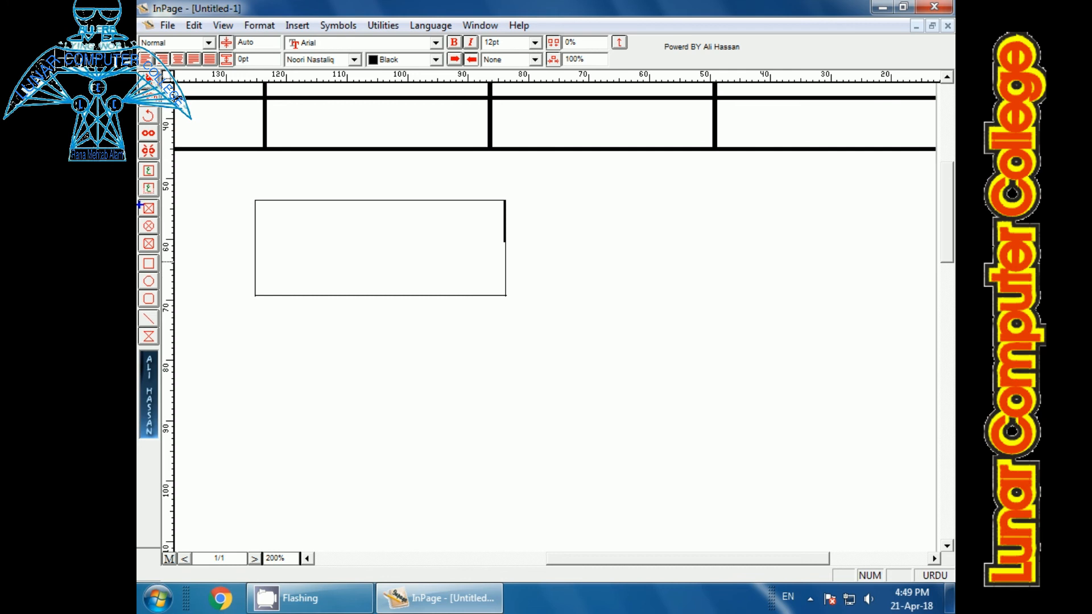
{"action": "mouse_move", "coordinate": [139, 202]}
{"action": "left_mouse_down"}
{"action": "mouse_move", "coordinate": [138, 237]}
{"action": "mouse_move", "coordinate": [157, 270]}
{"action": "mouse_move", "coordinate": [171, 248]}
{"action": "mouse_move", "coordinate": [149, 199]}
{"action": "left_mouse_up"}
{"action": "key", "text": "Escape"}
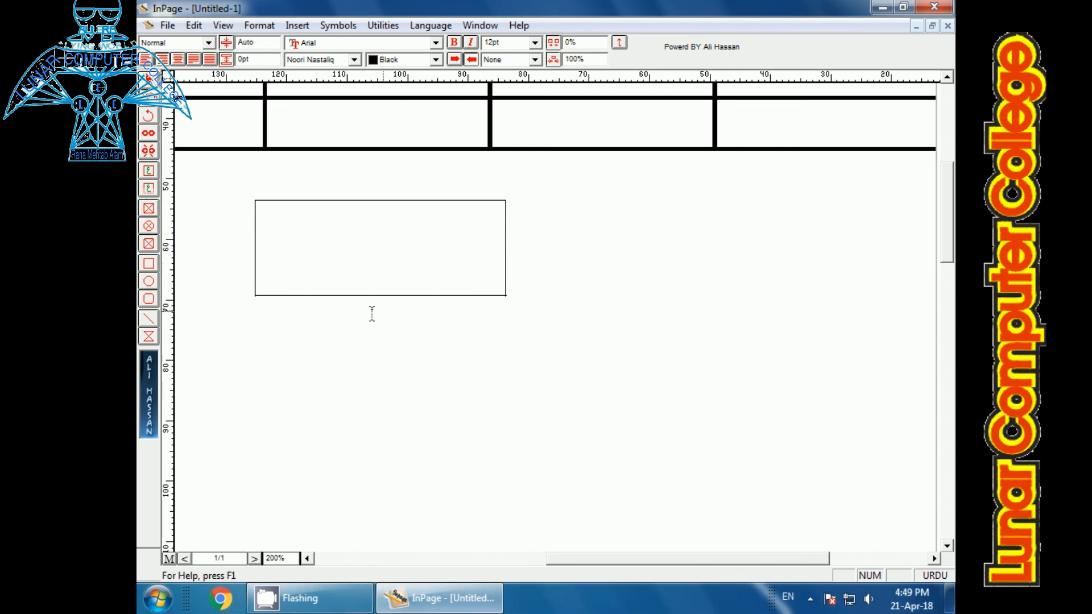
{"action": "left_click", "coordinate": [149, 209]}
{"action": "mouse_move", "coordinate": [537, 233]}
{"action": "left_mouse_down"}
{"action": "mouse_move", "coordinate": [572, 307]}
{"action": "mouse_move", "coordinate": [672, 332]}
{"action": "left_mouse_up"}
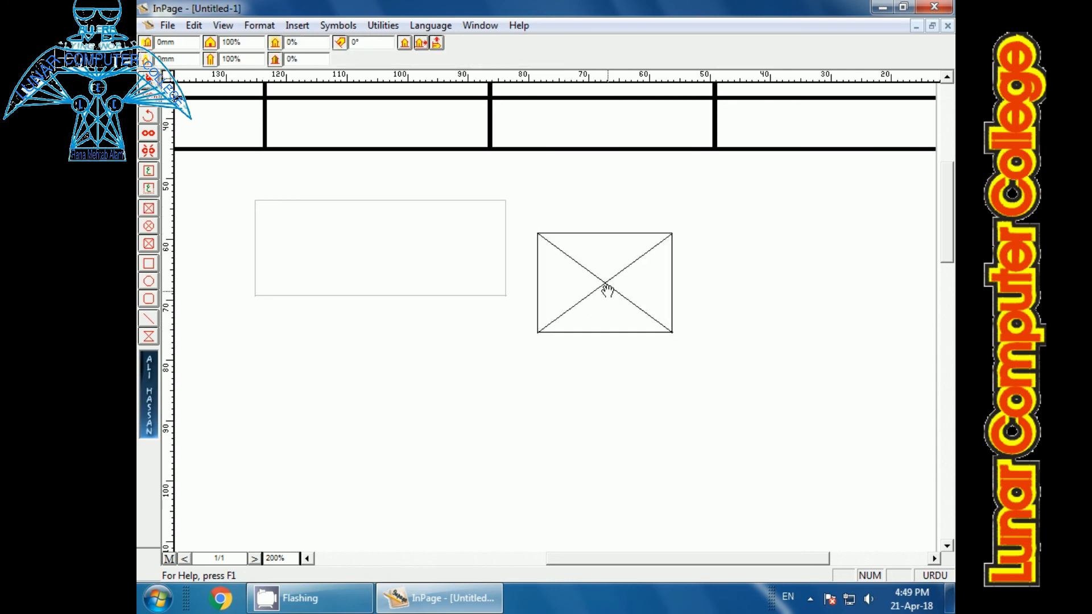
{"action": "double_click", "coordinate": [607, 290]}
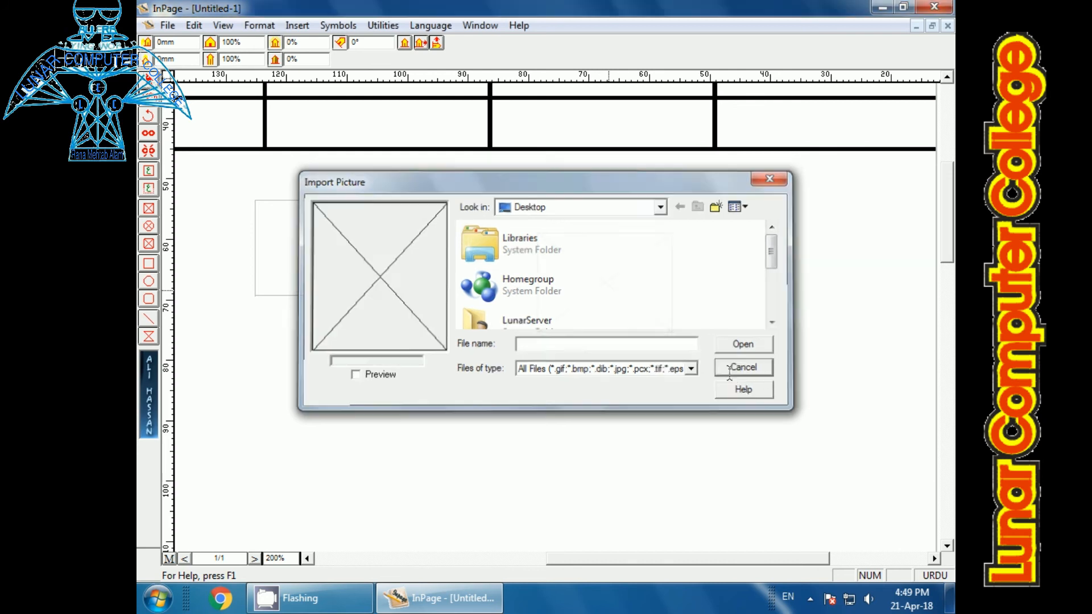
{"action": "left_click", "coordinate": [733, 368]}
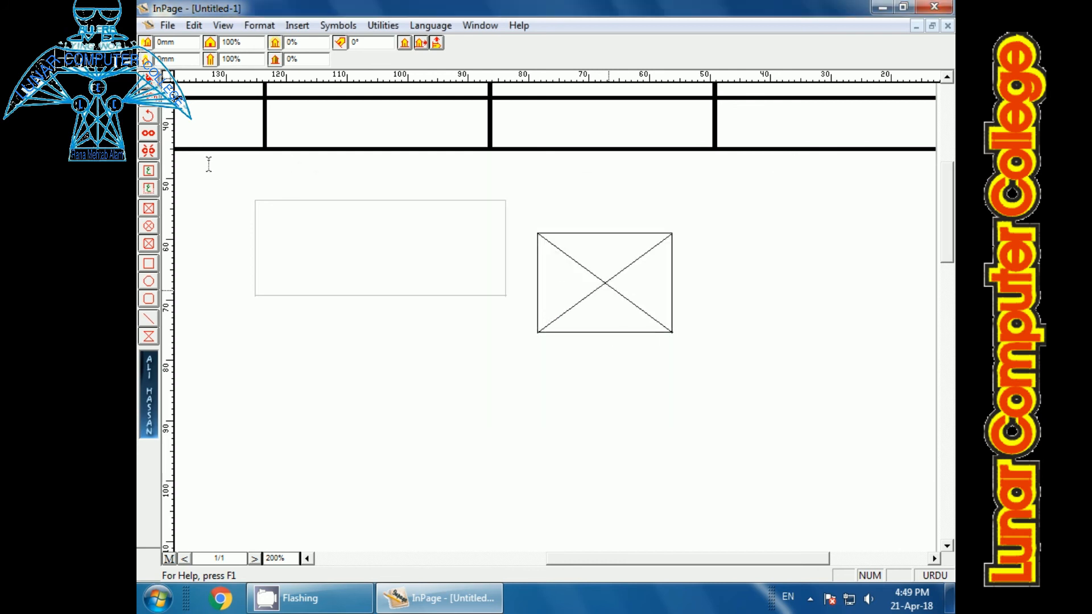
Step: Select the empty picture box beside the text box and delete it
{"action": "left_click", "coordinate": [150, 80]}
{"action": "left_click", "coordinate": [543, 256]}
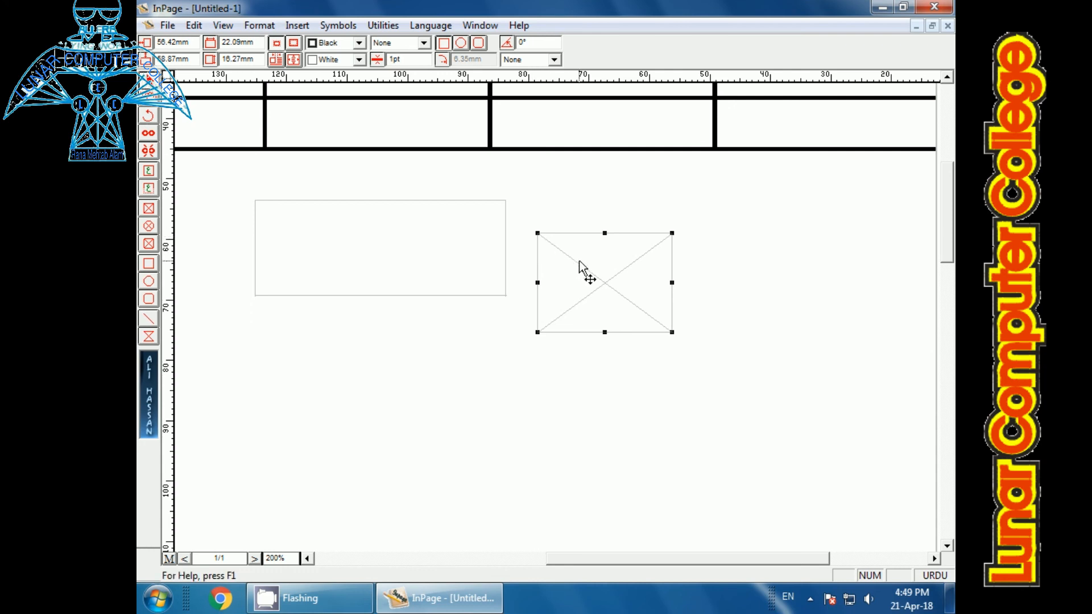
{"action": "key", "text": "Delete"}
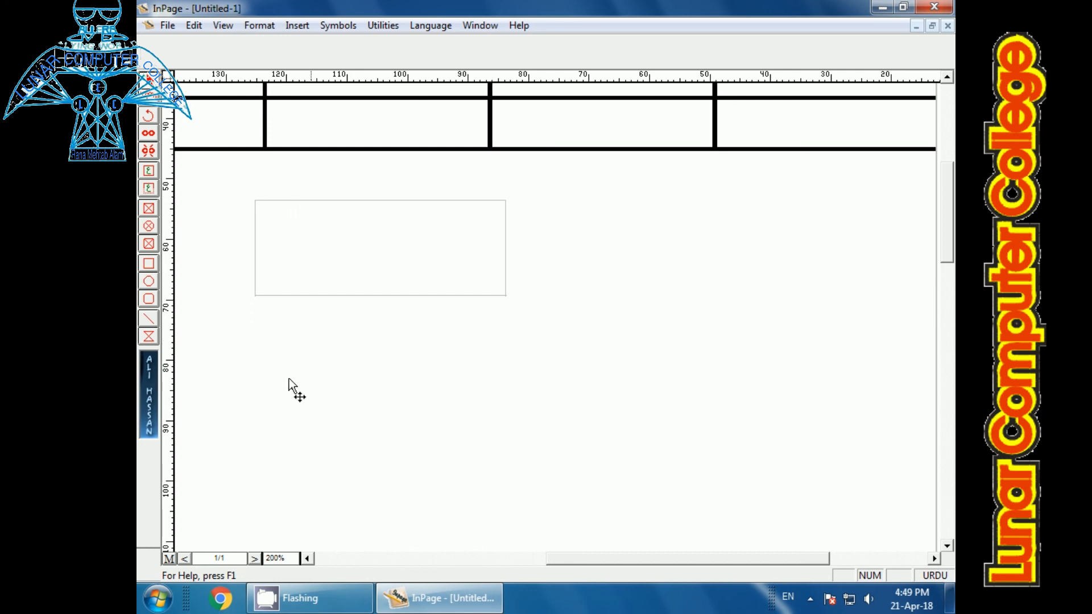
Step: Draw a plain rectangle about 21 mm wide and 16 mm high beside the text box below the table
{"action": "left_click", "coordinate": [148, 264]}
{"action": "left_click_drag", "start_coordinate": [599, 243], "coordinate": [728, 340]}
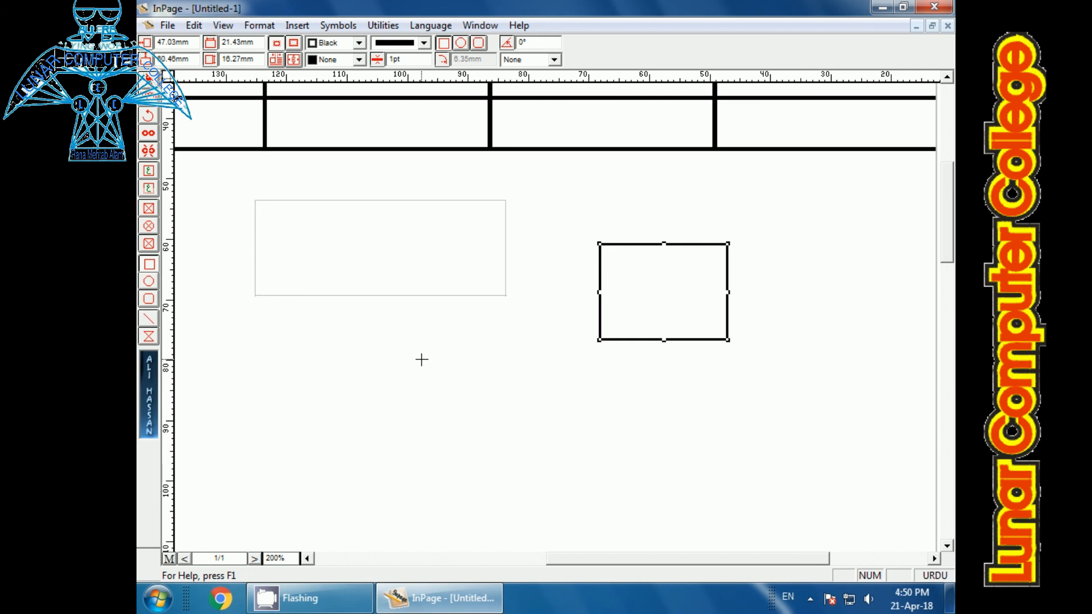
{"action": "key", "text": "ctrl+1"}
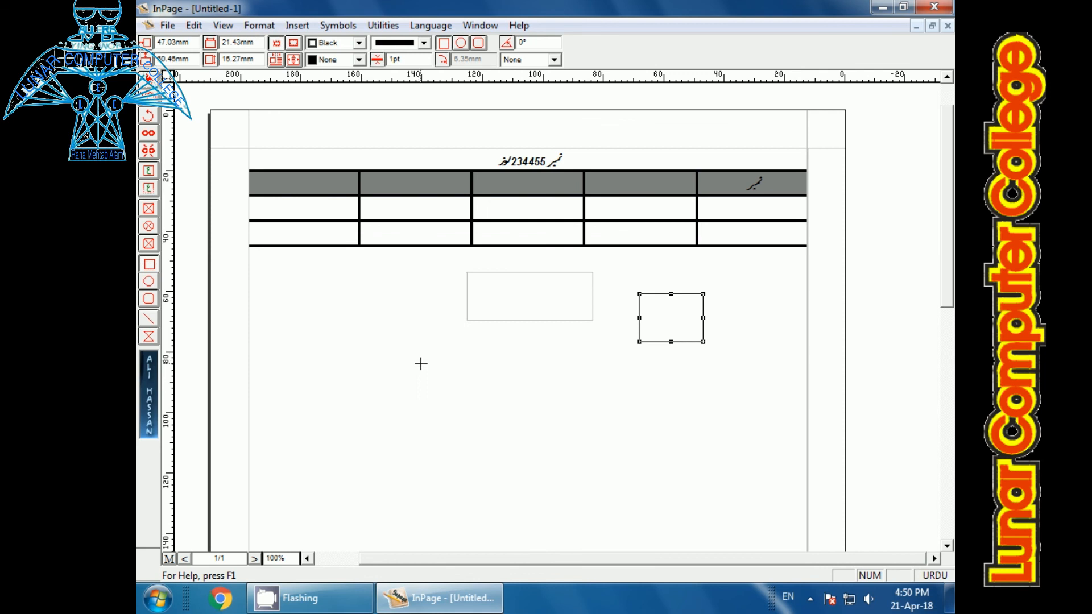
Step: Examine the document's page size, orientation, margins and columns in Page Setup and close it without changes
{"action": "left_click", "coordinate": [259, 26]}
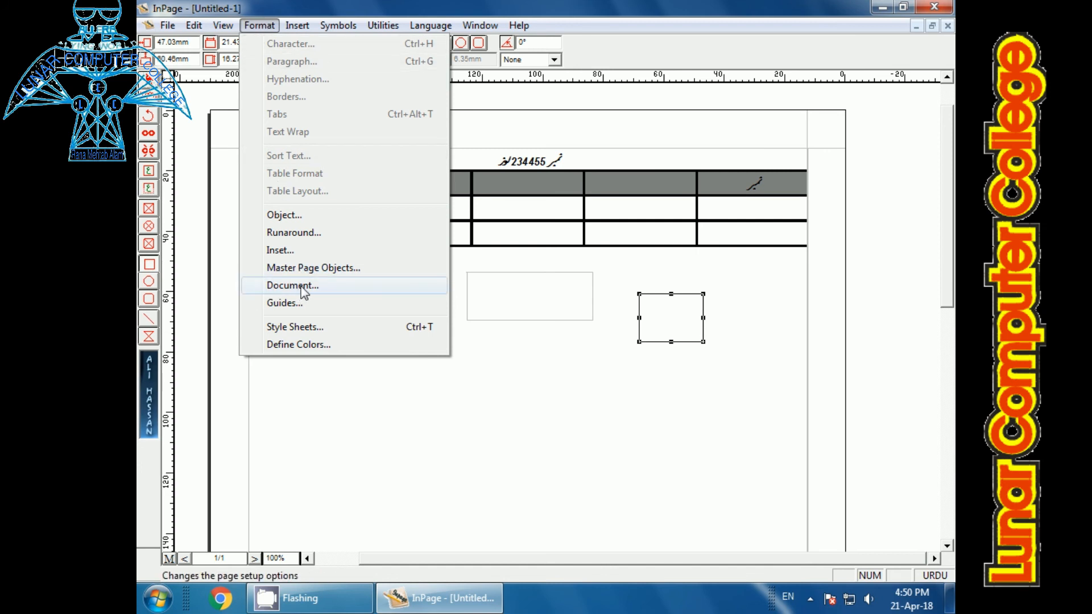
{"action": "left_click", "coordinate": [292, 286]}
{"action": "left_click_drag", "start_coordinate": [472, 239], "coordinate": [445, 340]}
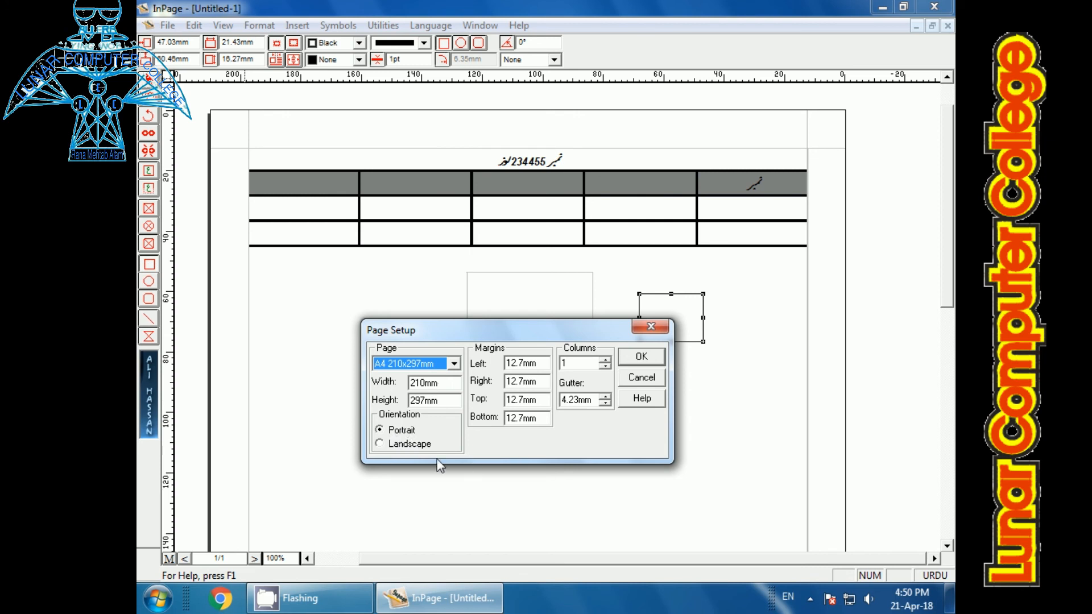
{"action": "left_click", "coordinate": [640, 357]}
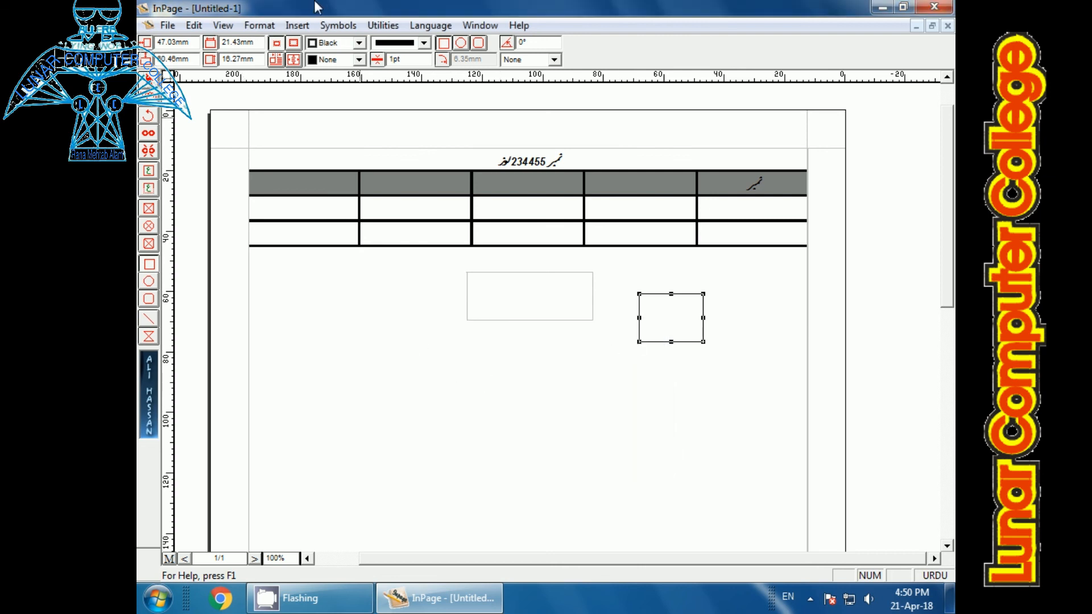
{"action": "left_click", "coordinate": [337, 26]}
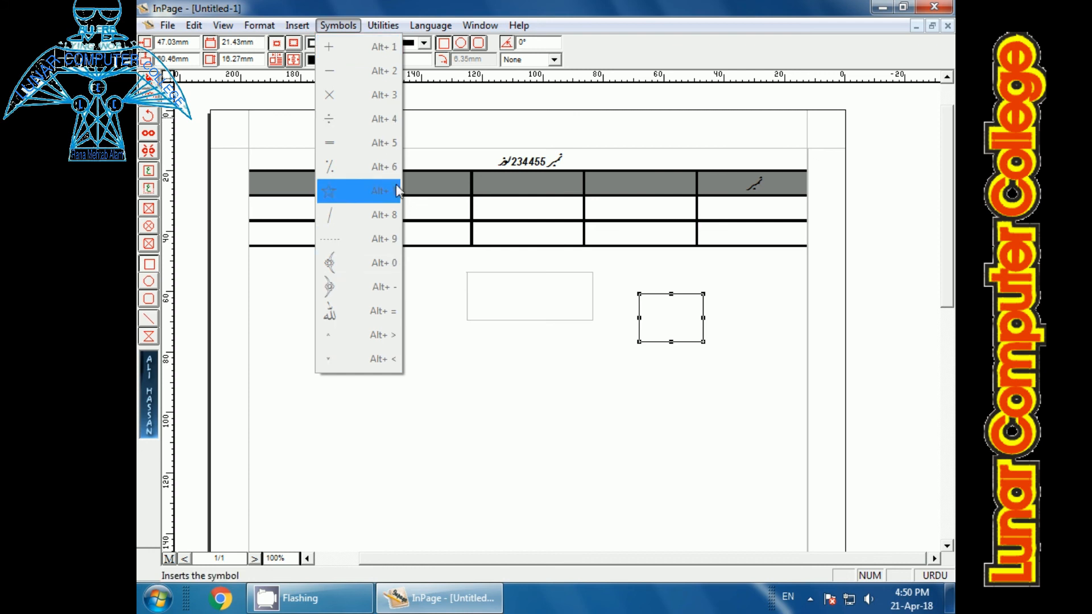
{"action": "left_click", "coordinate": [484, 449]}
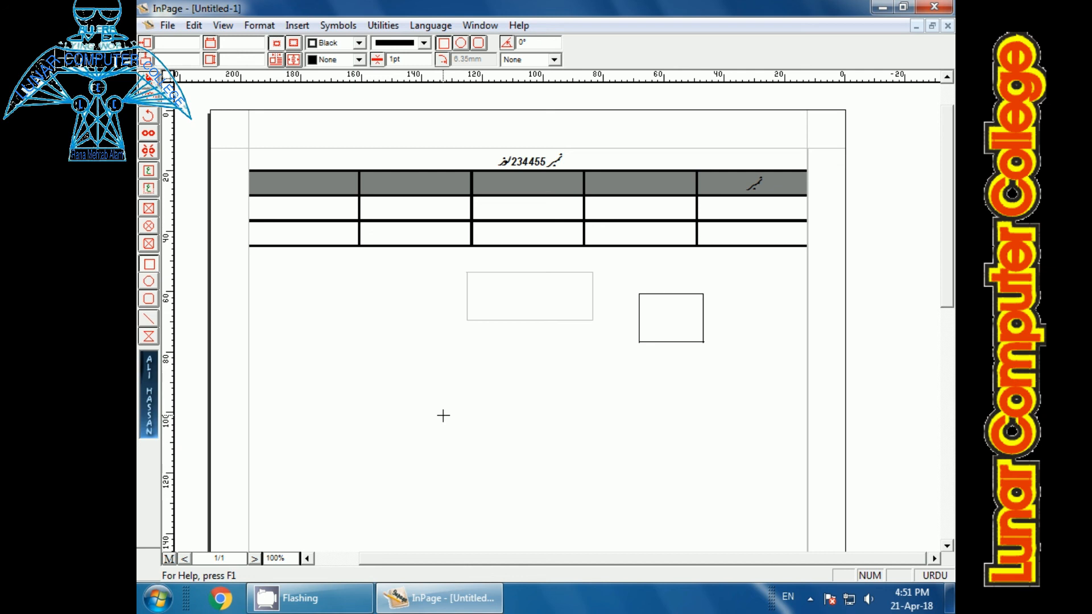
{"action": "key", "text": "ctrl+2"}
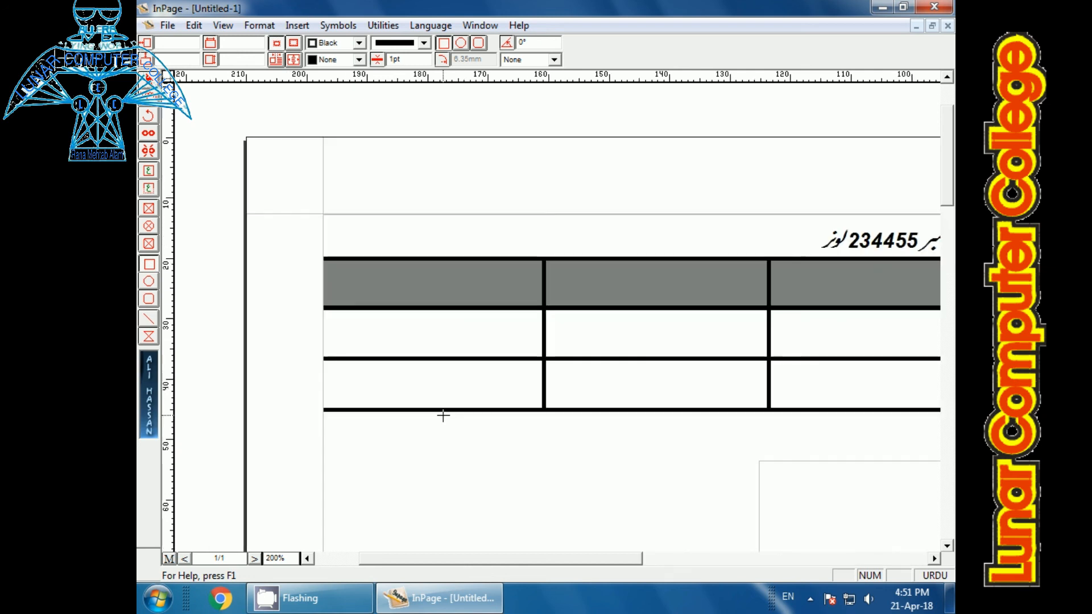
Step: View the page at the preset zoom levels of 100%, 50% and 200%
{"action": "key", "text": "ctrl+1"}
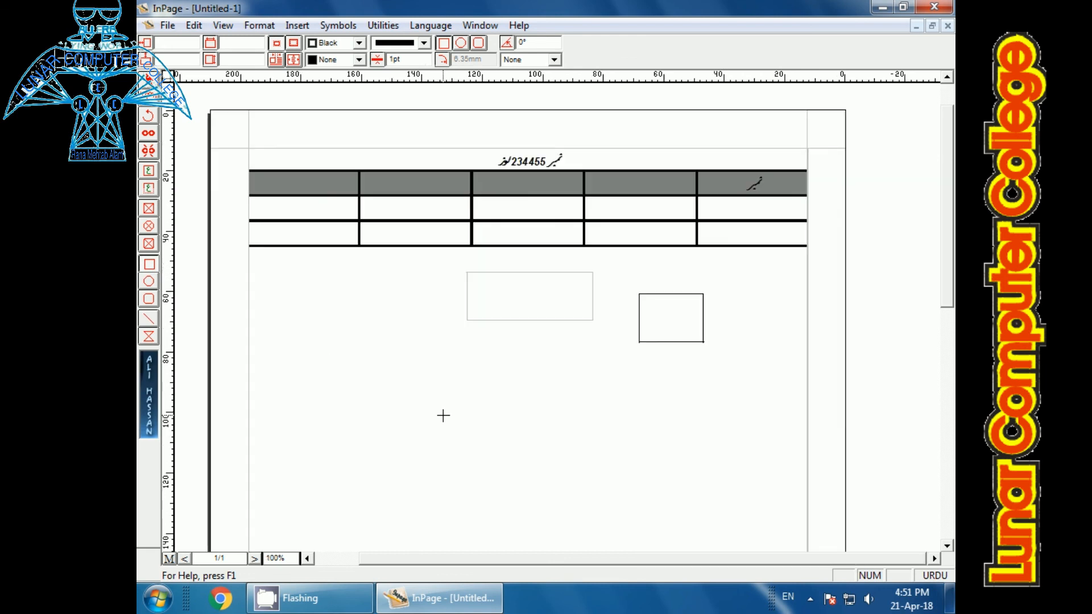
{"action": "key", "text": "ctrl+0"}
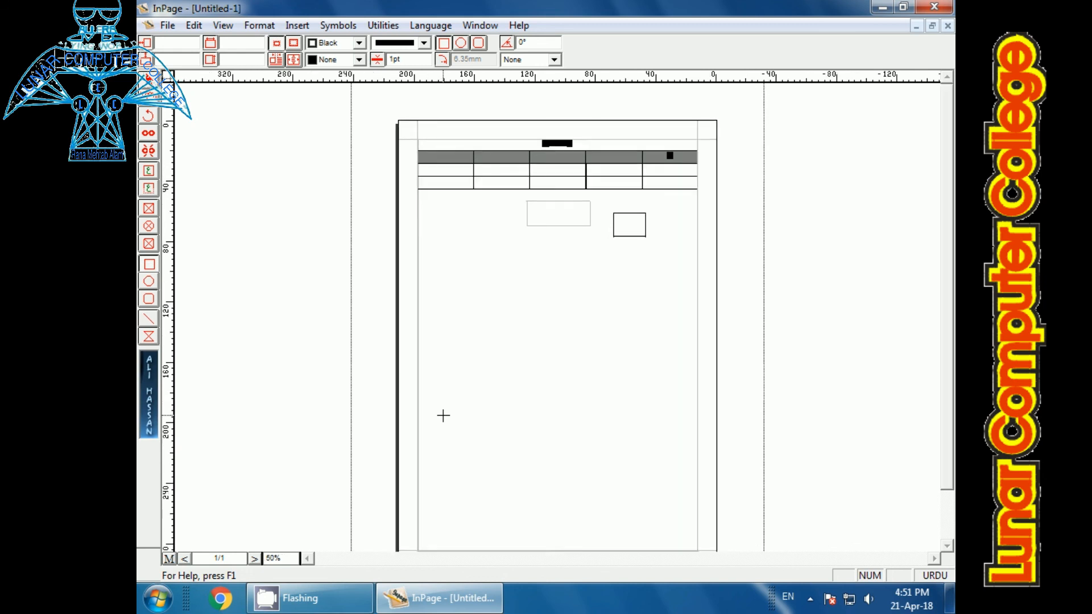
{"action": "key", "text": "ctrl+2"}
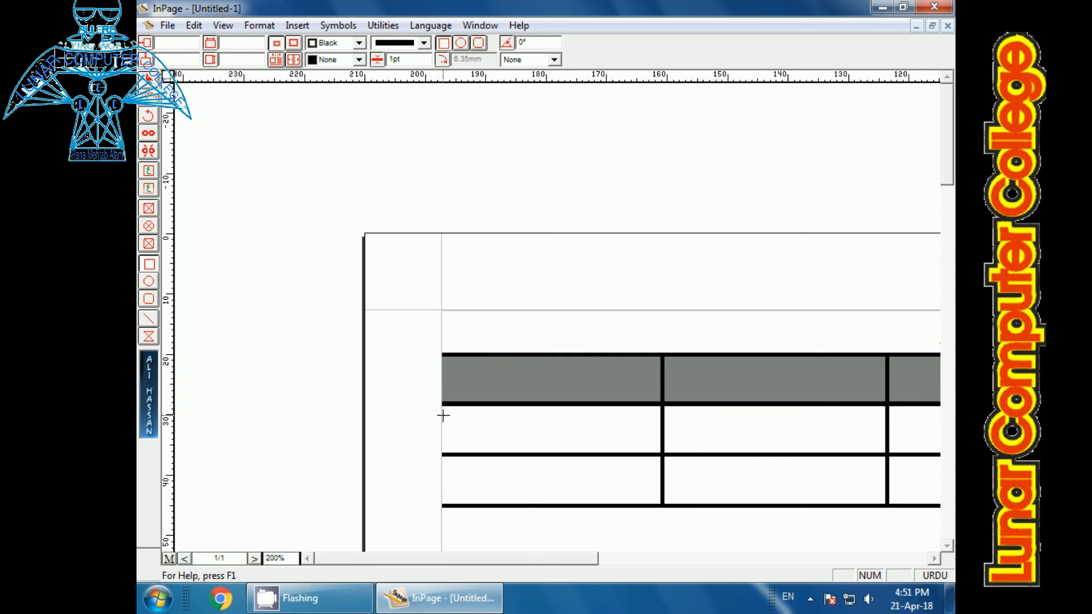
Step: Enter custom page zoom values of 300% and 50%
{"action": "left_click", "coordinate": [287, 559]}
{"action": "left_click_drag", "start_coordinate": [292, 558], "coordinate": [263, 557]}
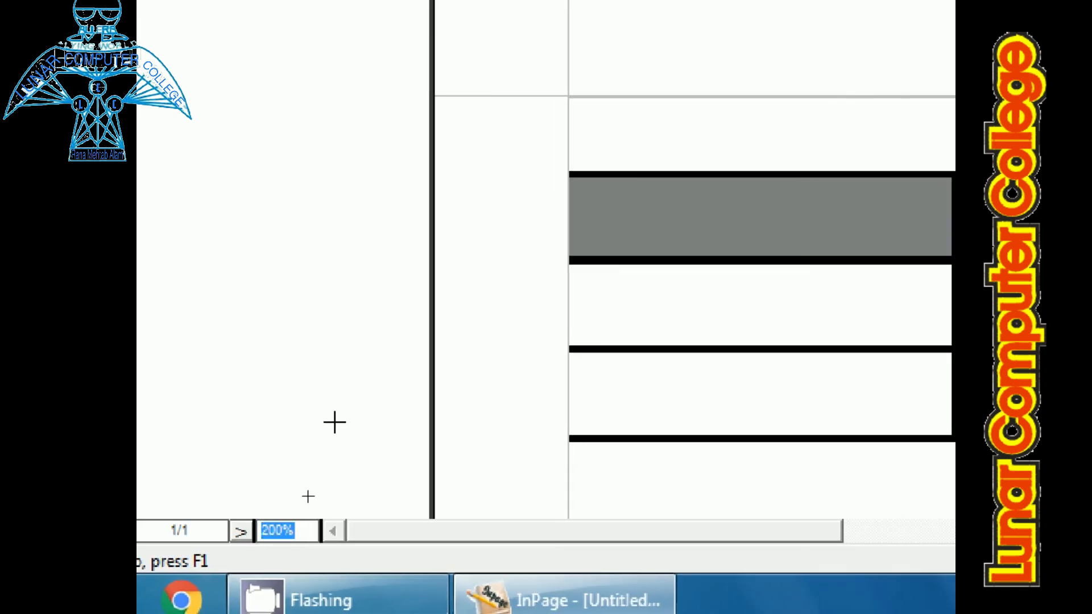
{"action": "type", "text": "300"}
{"action": "key", "text": "Return"}
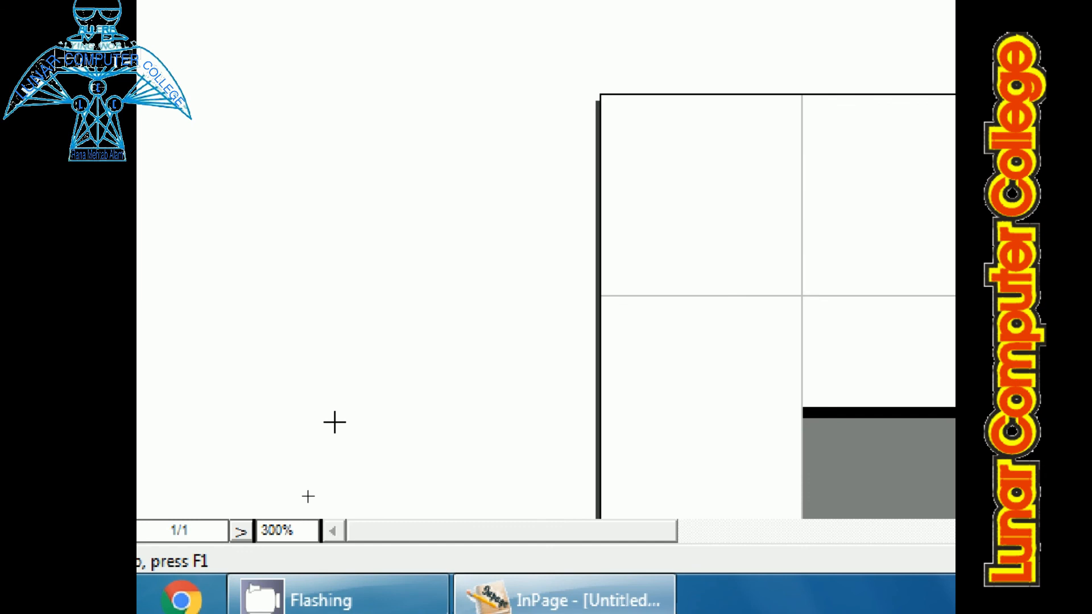
{"action": "left_click", "coordinate": [312, 528]}
{"action": "type", "text": "50"}
{"action": "key", "text": "Return"}
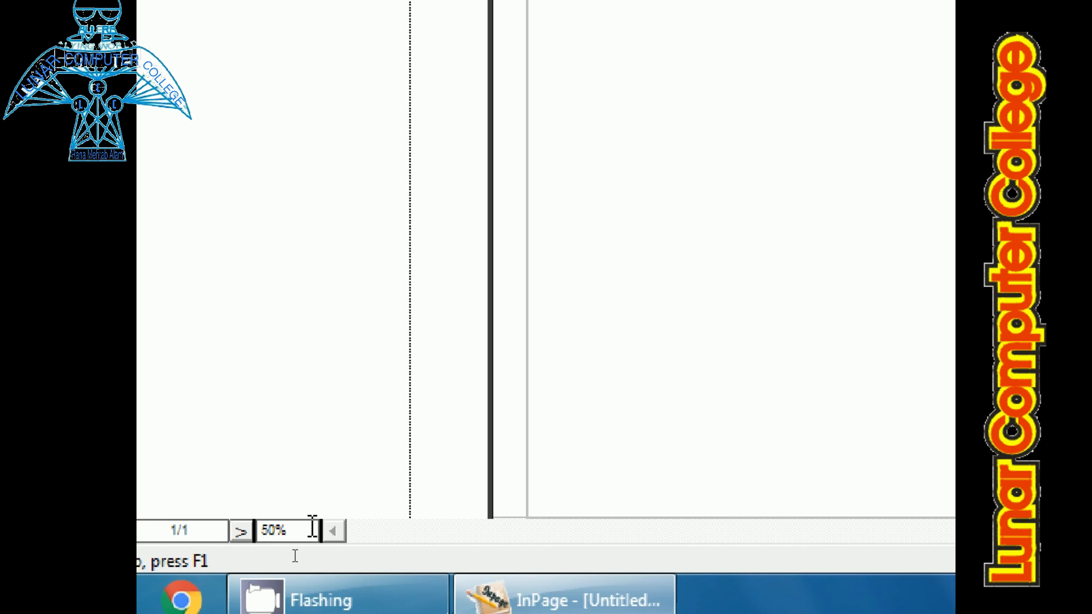
Step: Switch the page view to the 100% and 200% zoom presets and return it to 100%
{"action": "key", "text": "ctrl+1"}
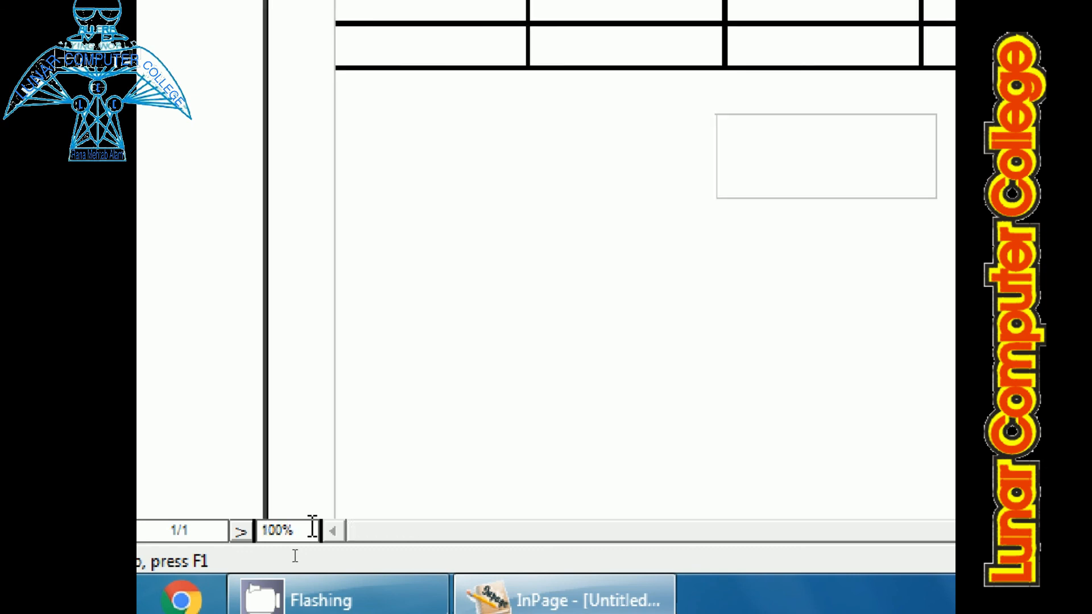
{"action": "key", "text": "ctrl+2"}
{"action": "key", "text": "ctrl+1"}
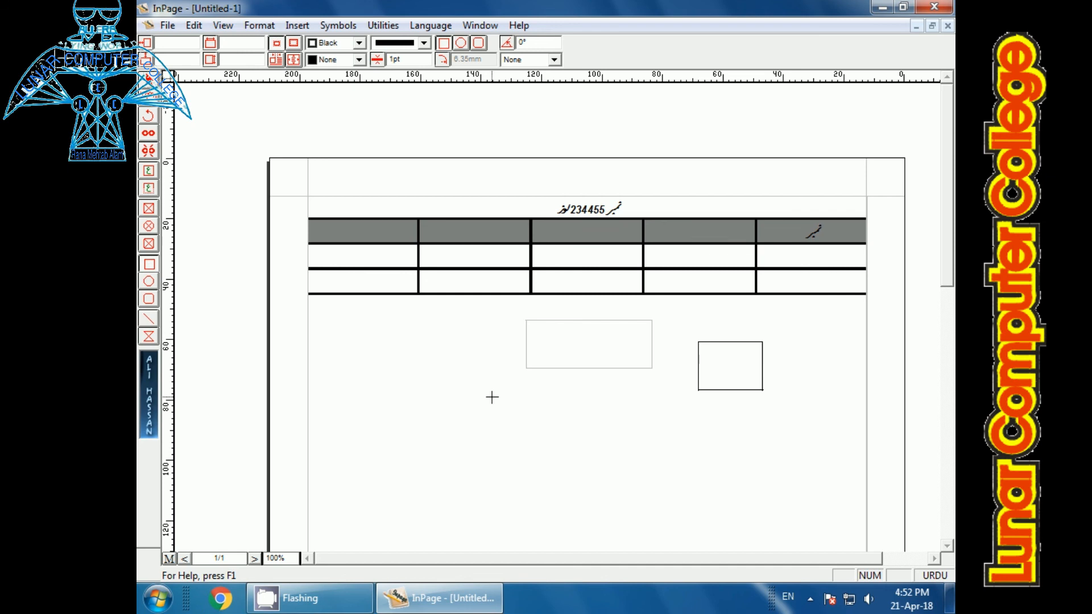
Step: Activate the Text tool and place the insertion point in the main text area below the table
{"action": "left_click", "coordinate": [150, 98]}
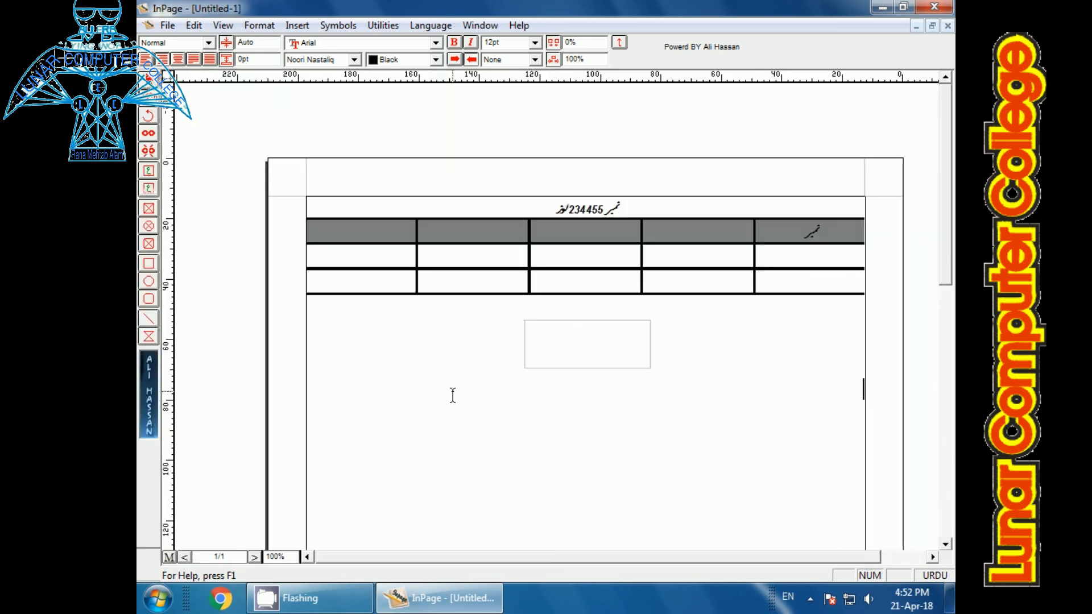
{"action": "left_click", "coordinate": [452, 396]}
{"action": "left_click", "coordinate": [358, 403]}
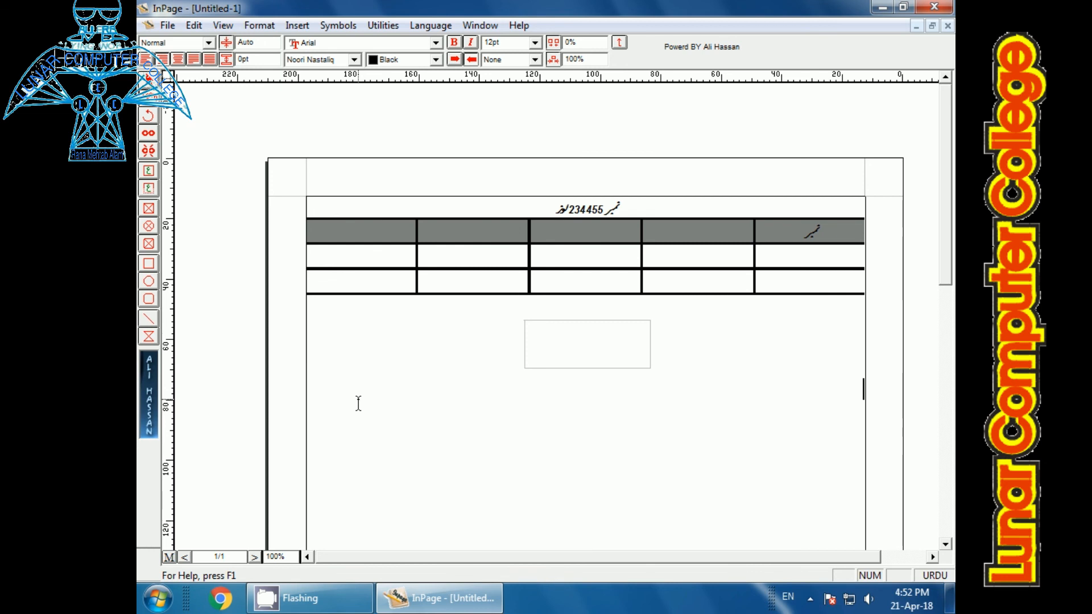